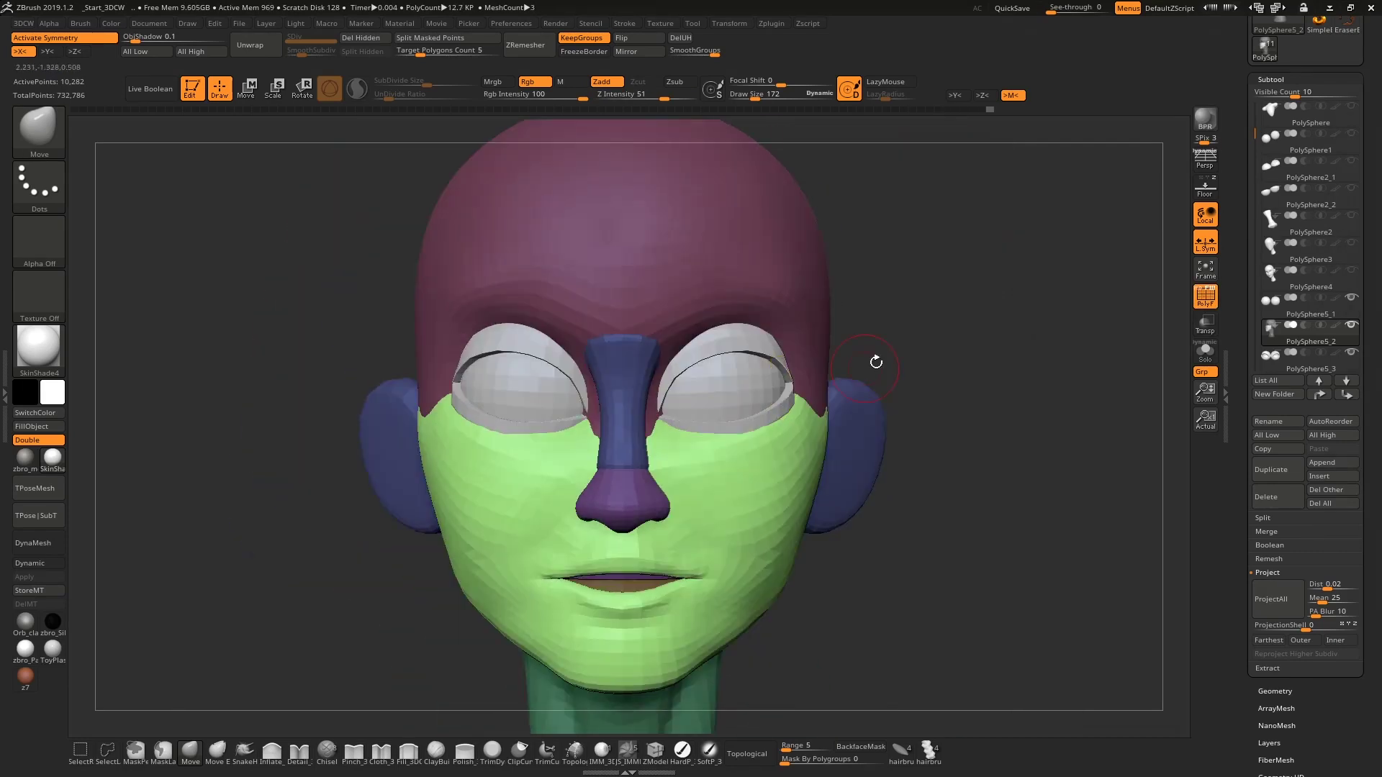
# Step: Select the head piece and ZRemesh it into clean quads that keep its polygroups
pyautogui.moveTo(873, 361); pyautogui.dragTo(700, 316)
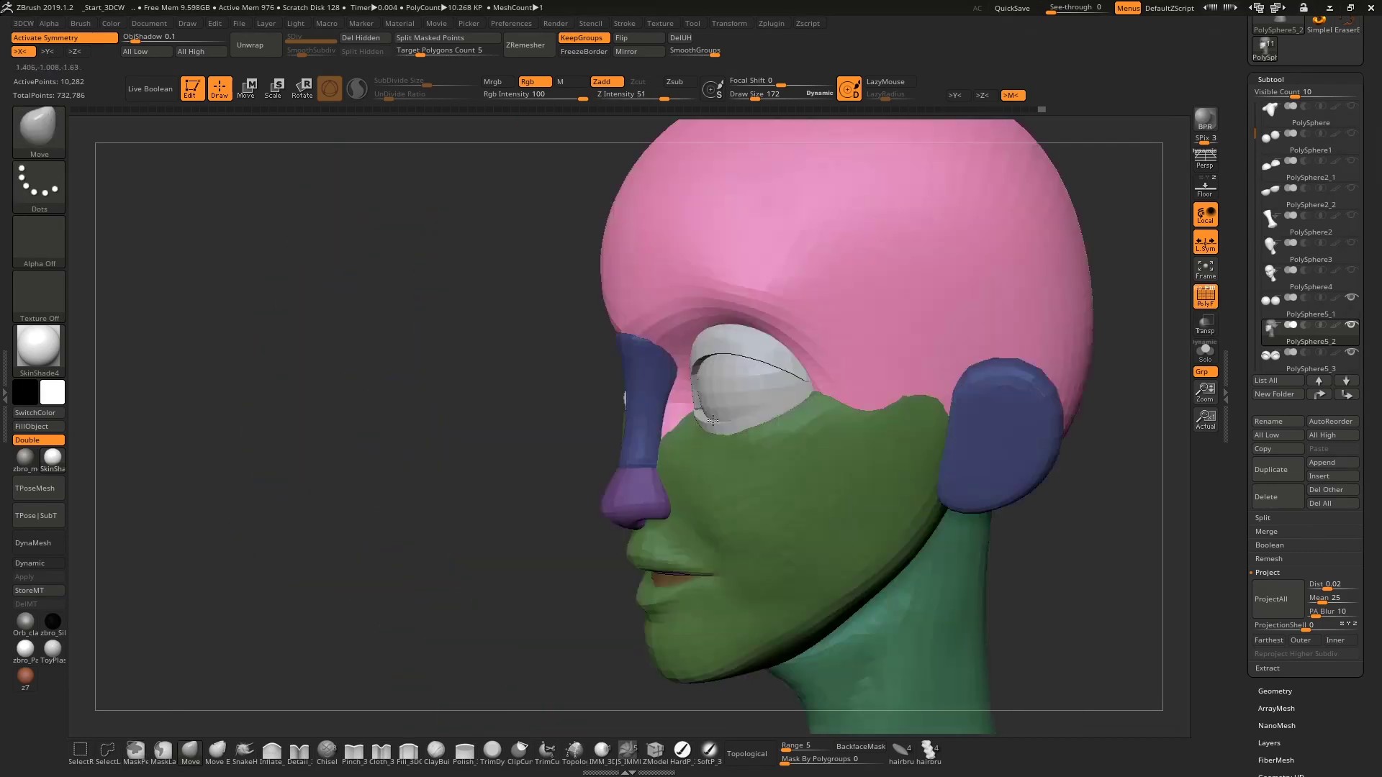
pyautogui.keyDown('alt'); pyautogui.click(700, 316); pyautogui.keyUp('alt')
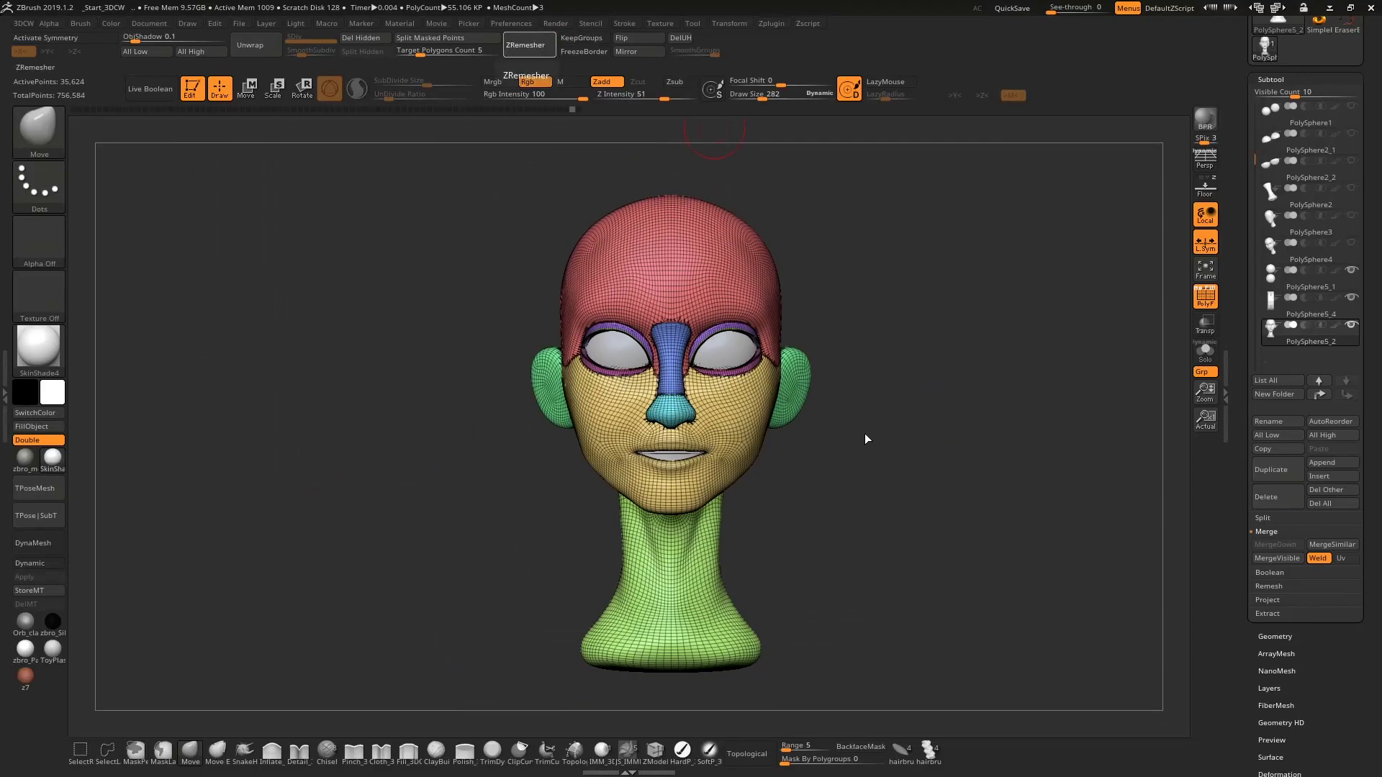
pyautogui.click(536, 56)
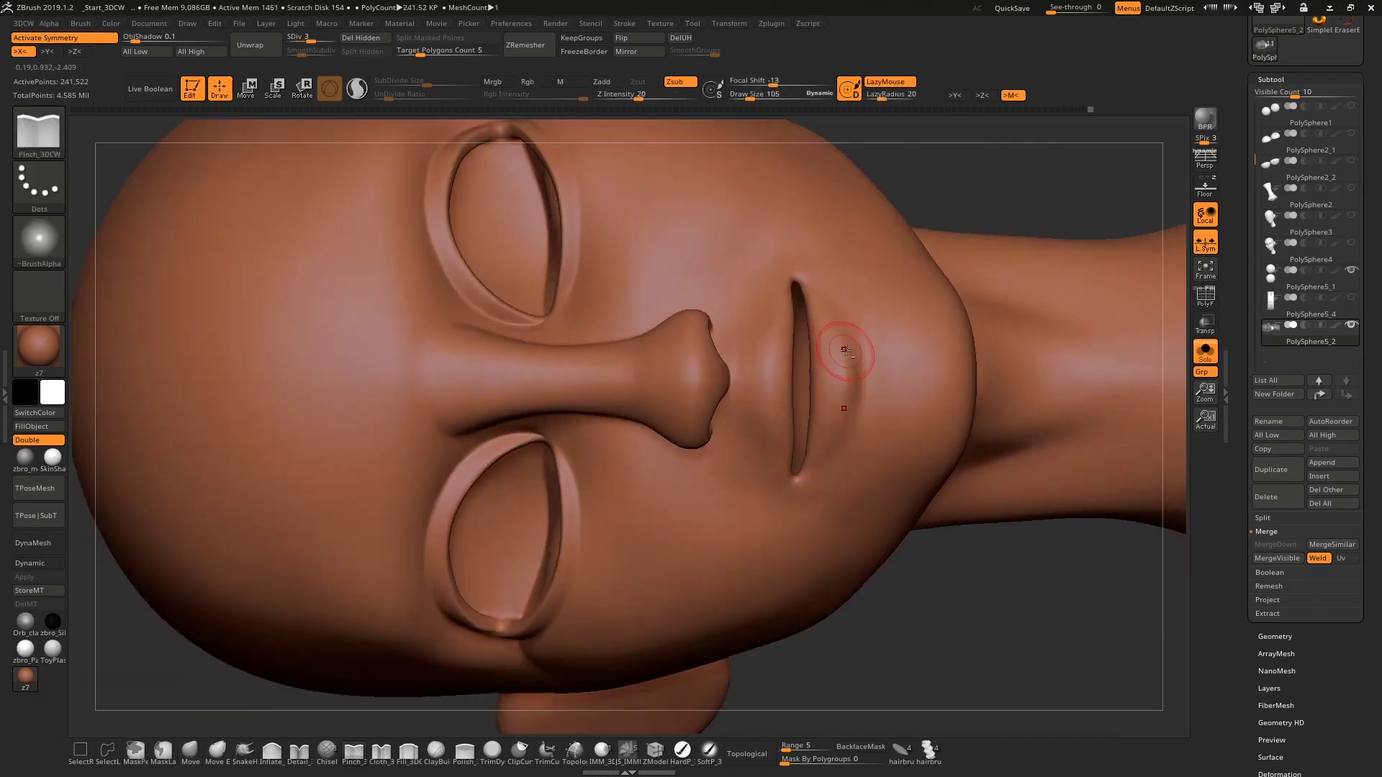
# Step: Orbit and tilt the head to inspect the mouth from several angles
pyautogui.moveTo(845, 350); pyautogui.dragTo(846, 210, button='right')
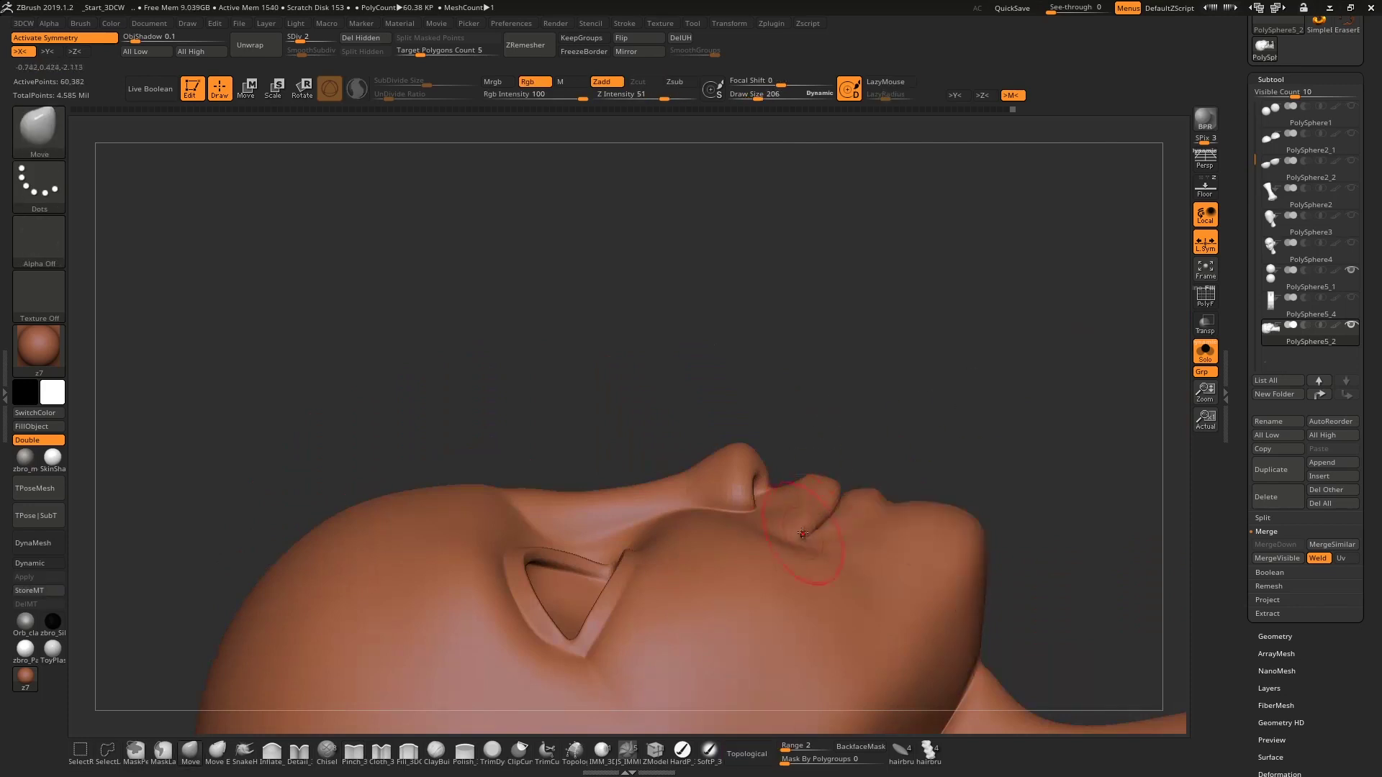
pyautogui.moveTo(803, 533)
pyautogui.mouseDown(button='right')
pyautogui.moveTo(848, 461)
pyautogui.moveTo(688, 417)
pyautogui.moveTo(755, 421)
pyautogui.mouseUp(button='right')
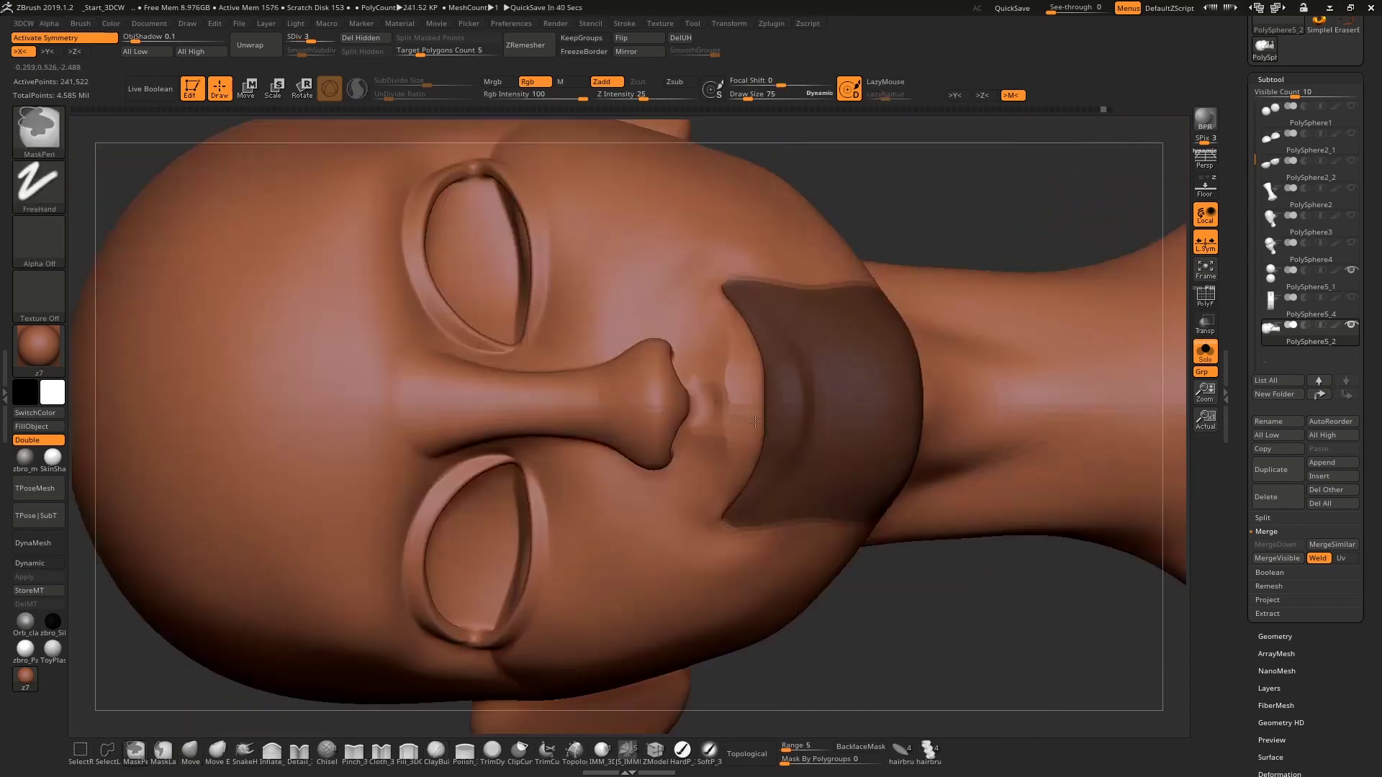
pyautogui.moveTo(755, 421); pyautogui.dragTo(727, 498, button='right')
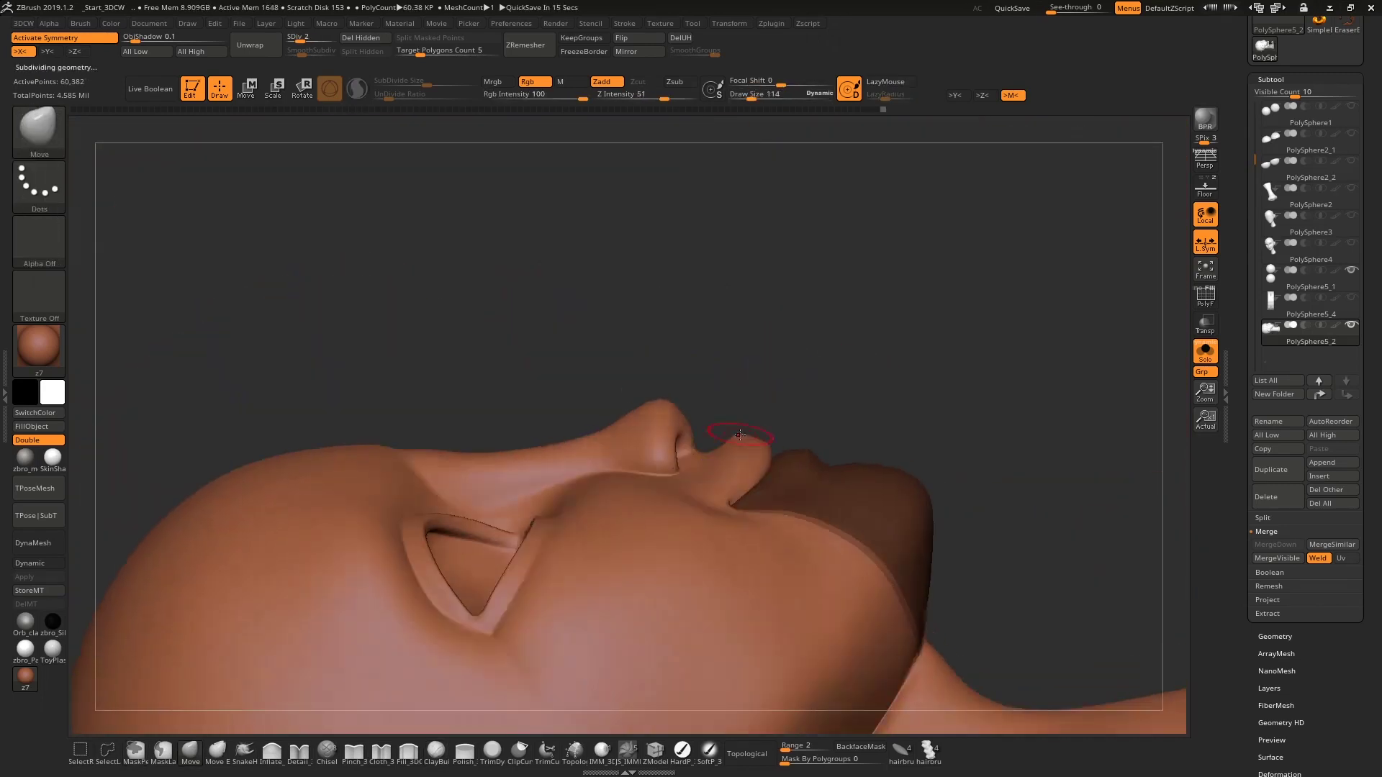
pyautogui.moveTo(740, 435)
pyautogui.mouseDown(button='right')
pyautogui.moveTo(733, 391)
pyautogui.moveTo(776, 301)
pyautogui.mouseUp(button='right')
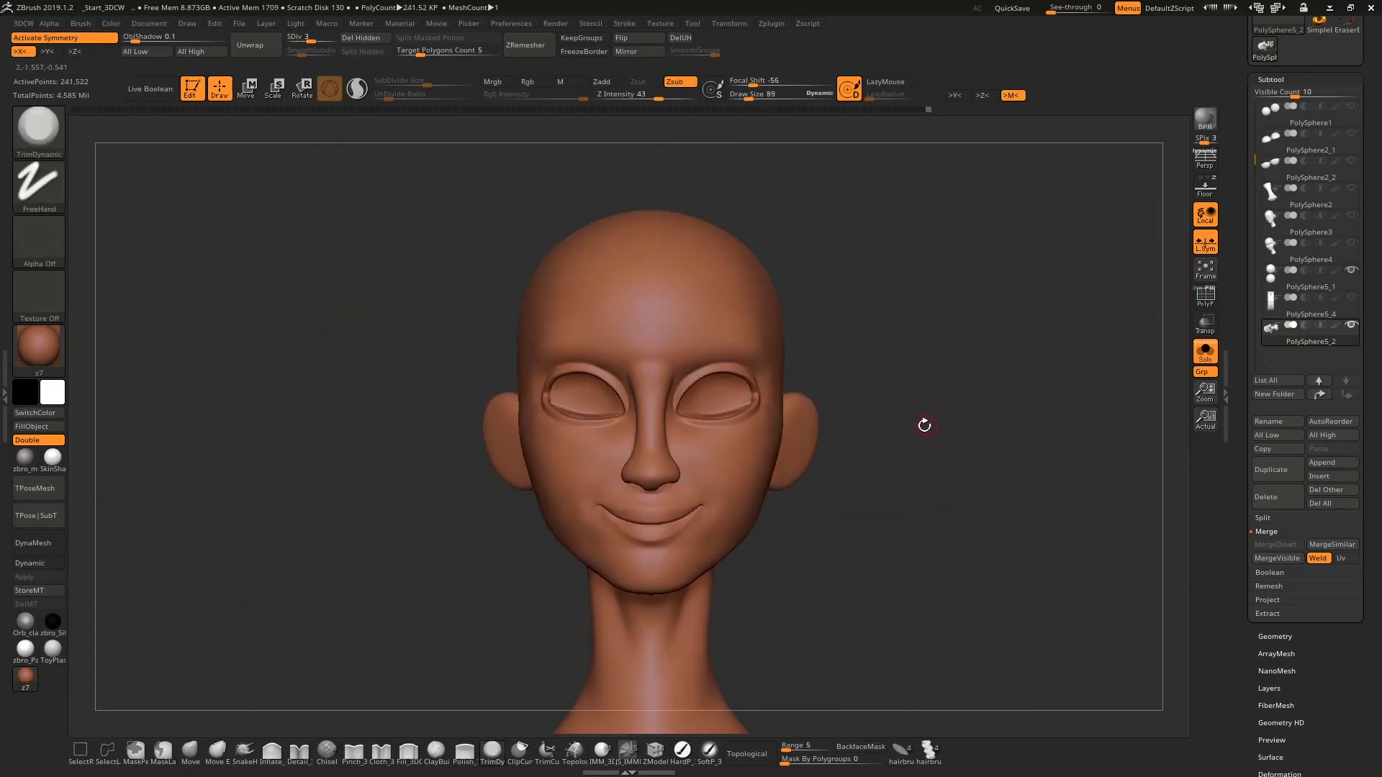
# Step: Isolate the lips polygroup and refine it with a smaller brush from the front
pyautogui.moveTo(765, 481); pyautogui.dragTo(890, 382, button='right')
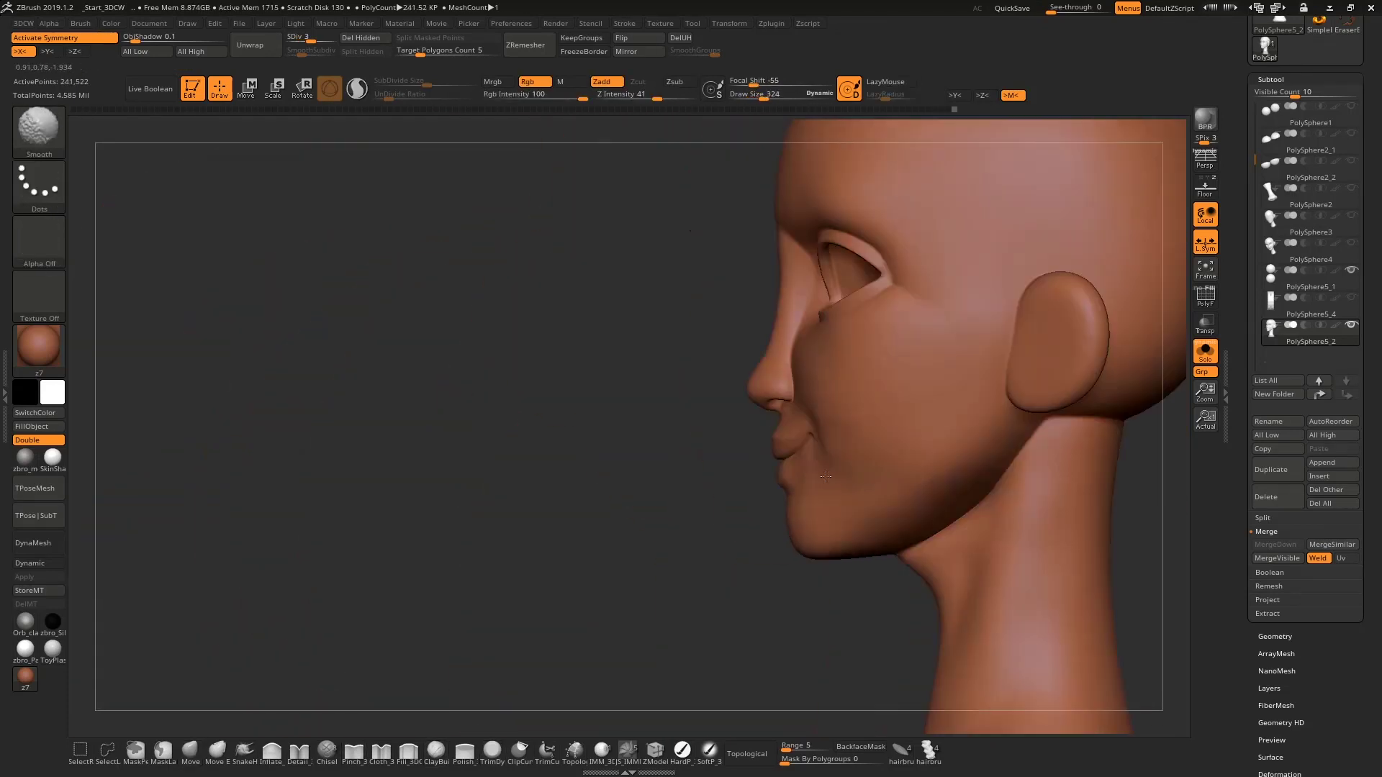
pyautogui.press('space')
pyautogui.moveTo(890, 382); pyautogui.dragTo(882, 382)
pyautogui.moveTo(881, 382)
pyautogui.mouseDown(button='right')
pyautogui.moveTo(838, 410)
pyautogui.moveTo(734, 384)
pyautogui.moveTo(717, 334)
pyautogui.moveTo(716, 401)
pyautogui.moveTo(672, 361)
pyautogui.moveTo(786, 307)
pyautogui.moveTo(719, 374)
pyautogui.moveTo(846, 423)
pyautogui.moveTo(720, 299)
pyautogui.moveTo(768, 355)
pyautogui.mouseUp(button='right')
pyautogui.keyDown('ctrl'); pyautogui.keyDown('shift'); pyautogui.click(720, 299); pyautogui.keyUp('shift'); pyautogui.keyUp('ctrl')
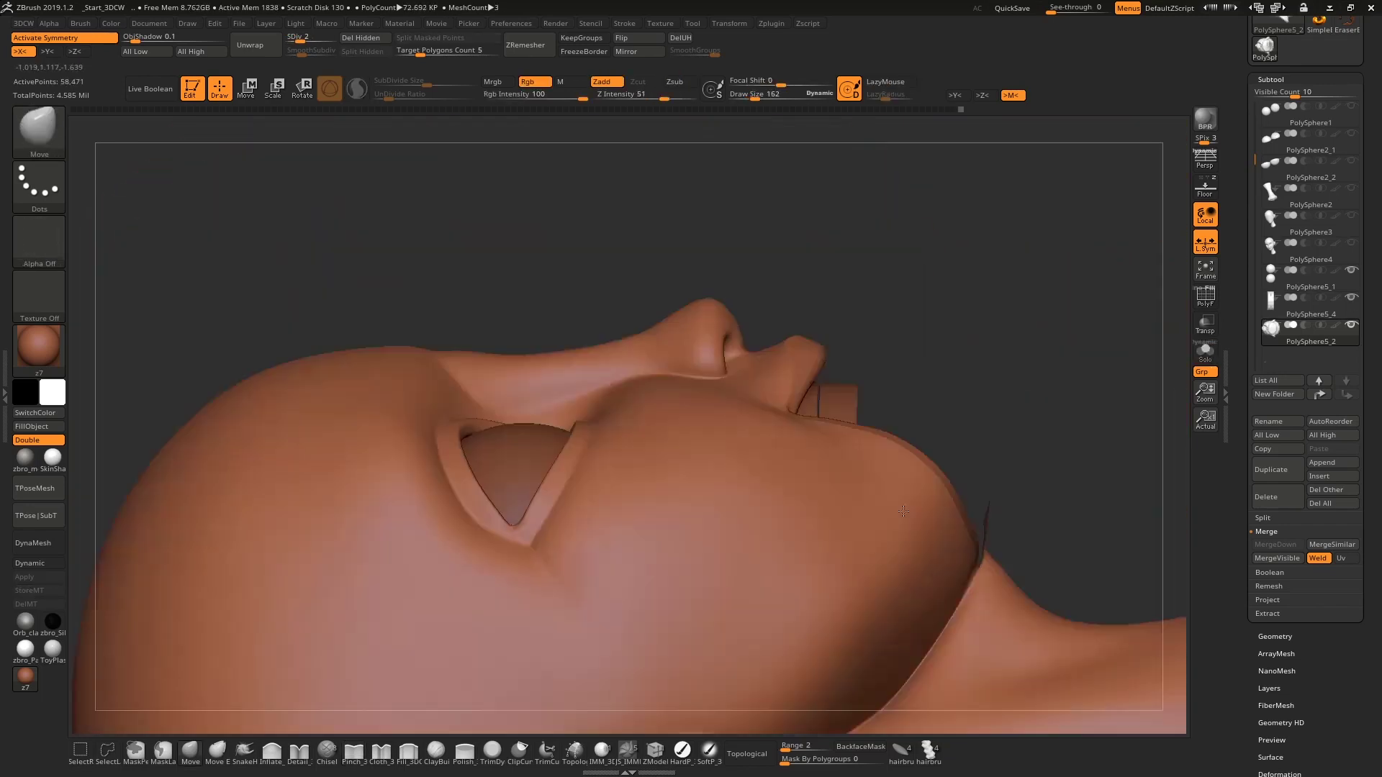
pyautogui.rightClick(1025, 375)
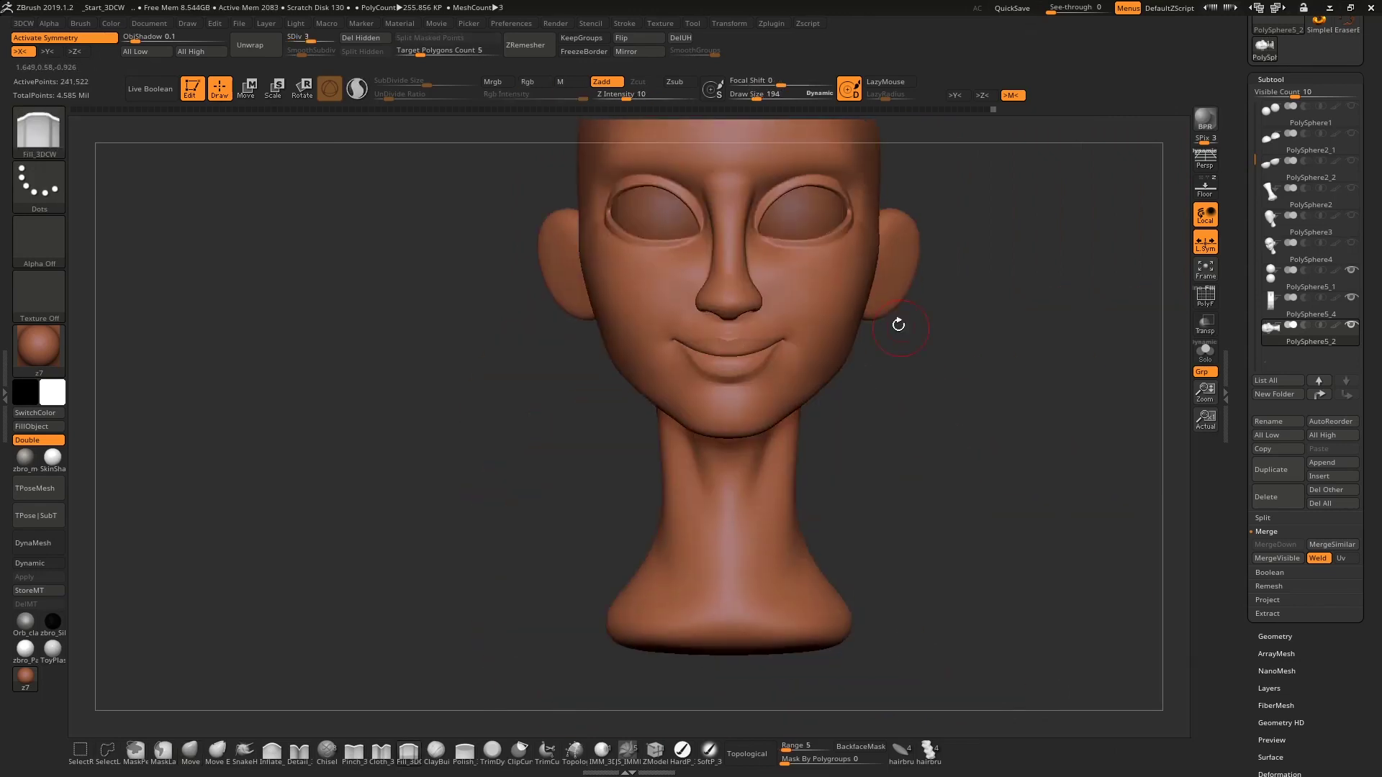
# Step: Frame a front close-up of the face and switch to the Move brush (BMV)
pyautogui.moveTo(898, 325); pyautogui.dragTo(786, 421)
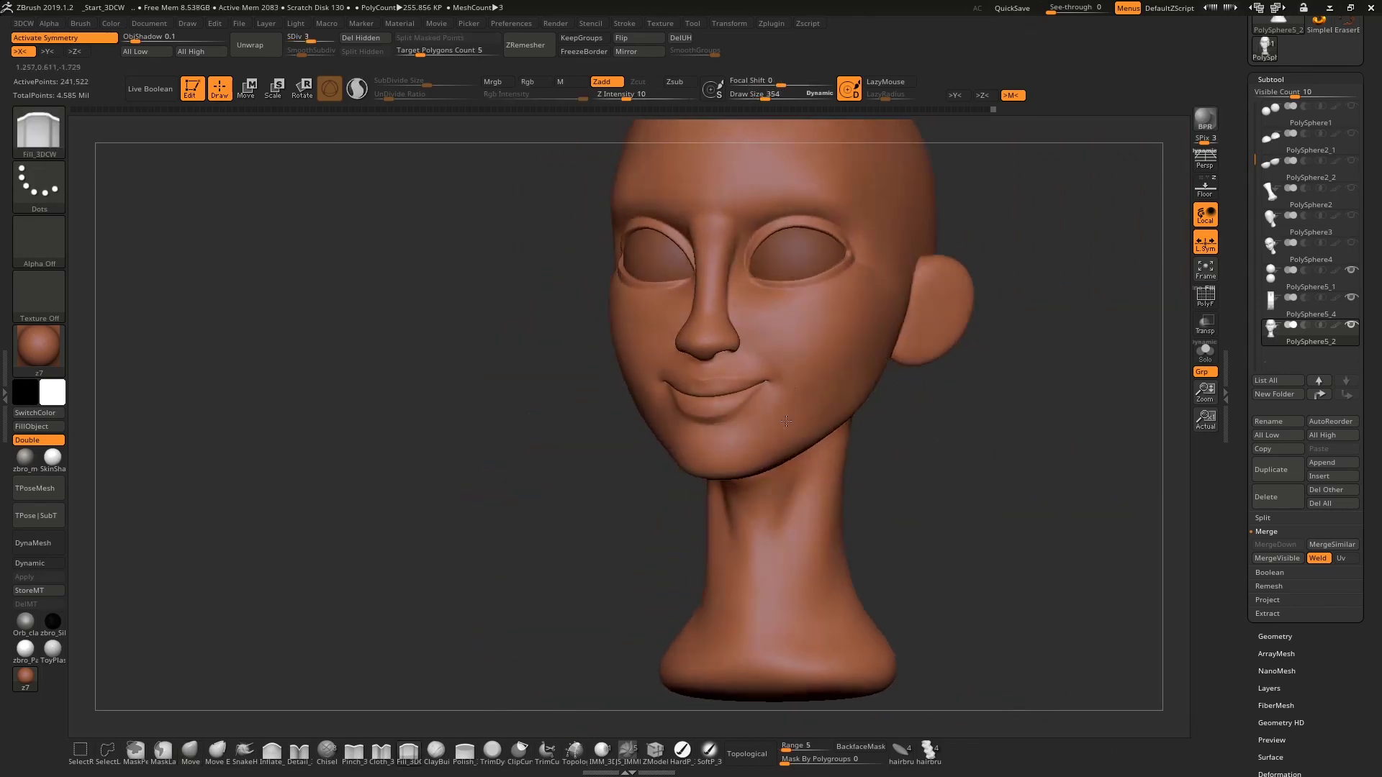
pyautogui.moveTo(856, 319); pyautogui.dragTo(640, 389)
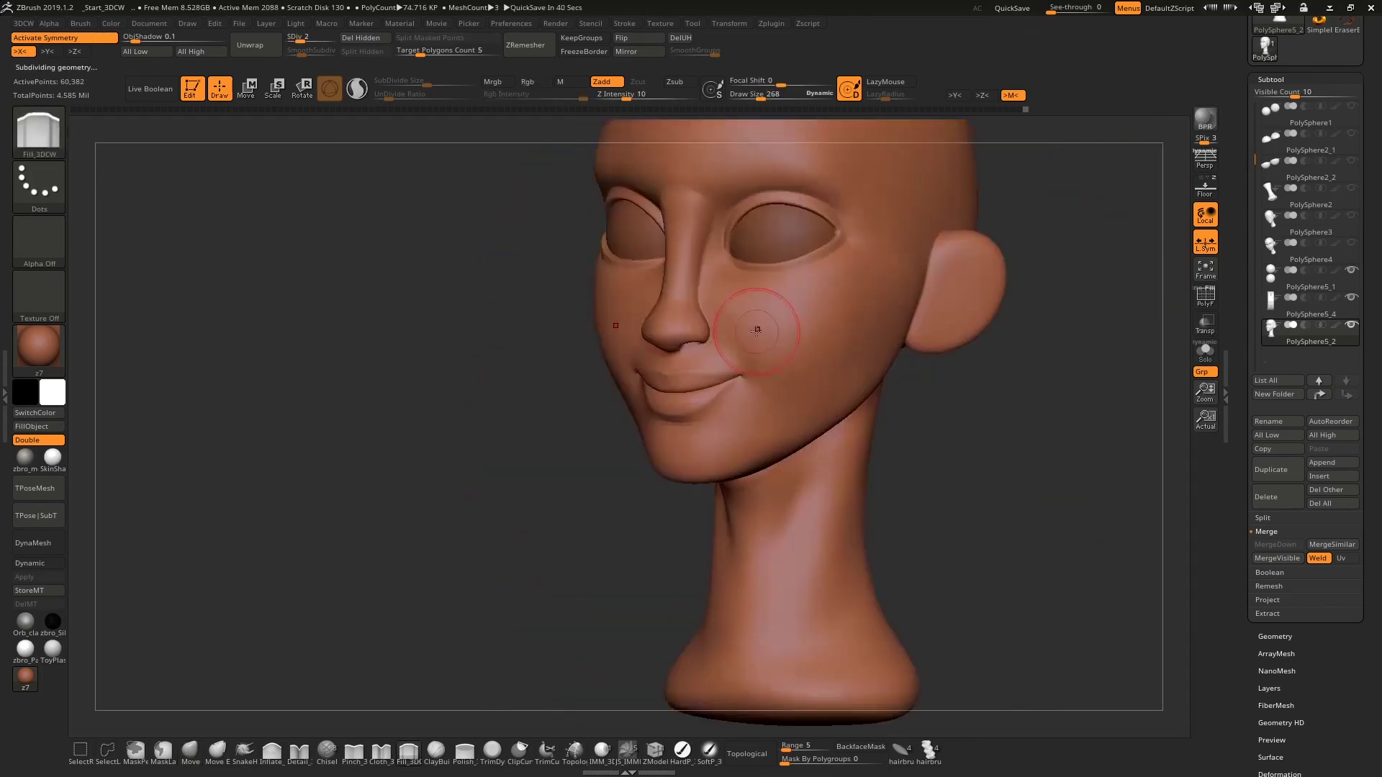
pyautogui.moveTo(832, 401); pyautogui.dragTo(599, 391)
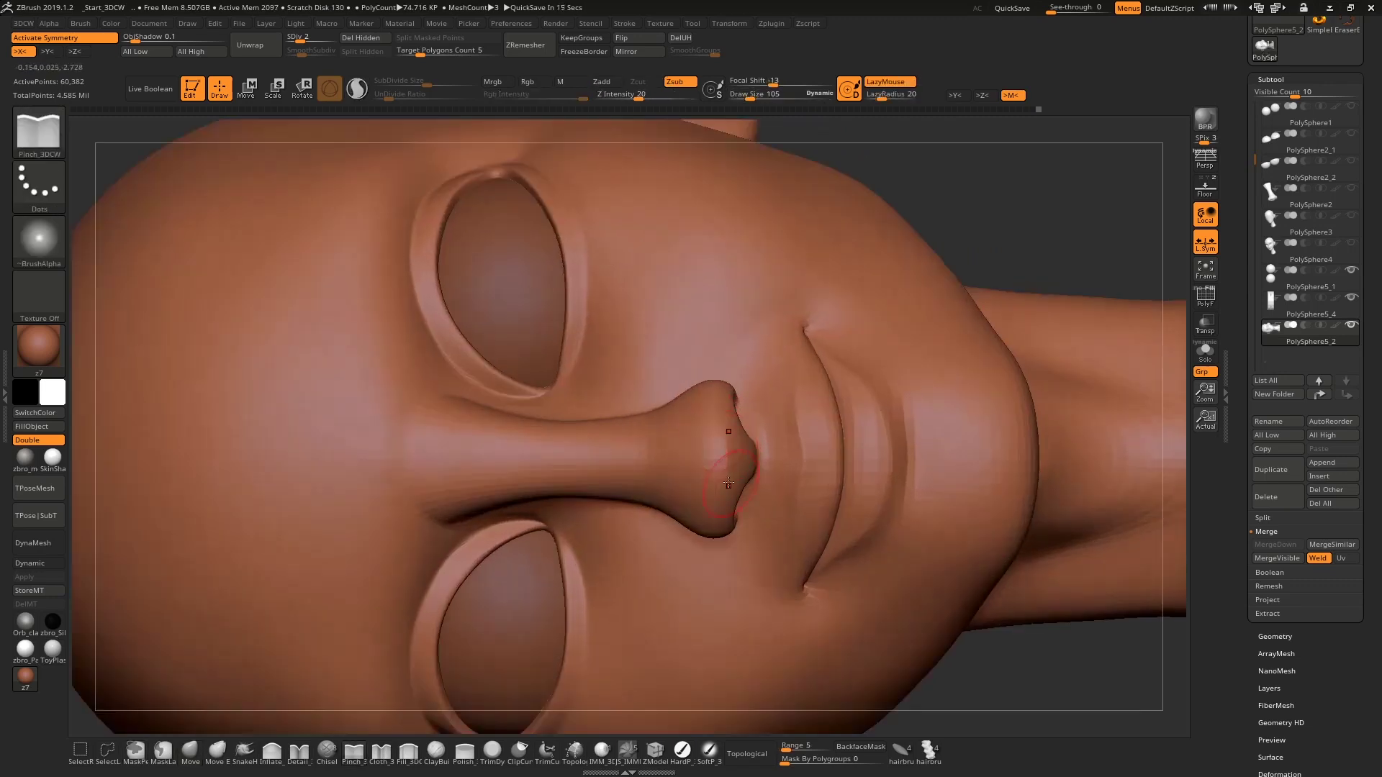
pyautogui.moveTo(811, 400)
pyautogui.mouseDown()
pyautogui.moveTo(719, 503)
pyautogui.moveTo(772, 508)
pyautogui.moveTo(828, 468)
pyautogui.moveTo(676, 490)
pyautogui.moveTo(832, 492)
pyautogui.mouseUp()
pyautogui.press('b')
pyautogui.press('m')
pyautogui.press('v')
# Step: Divide the head to a higher level and refine the nose and mouth corners
pyautogui.press('b')
pyautogui.press('f')
pyautogui.press('s')
pyautogui.hotkey('ctrl', 'd')
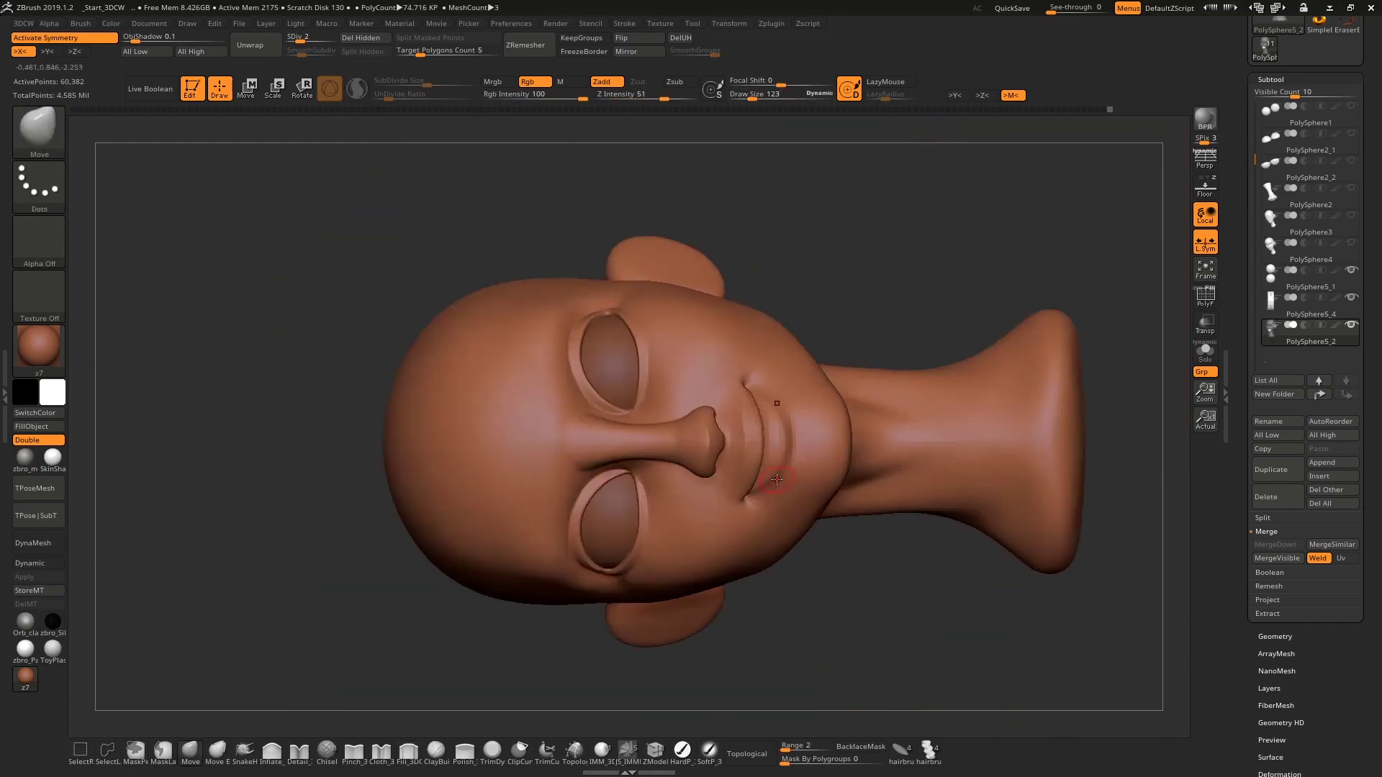
pyautogui.moveTo(787, 422); pyautogui.dragTo(719, 325)
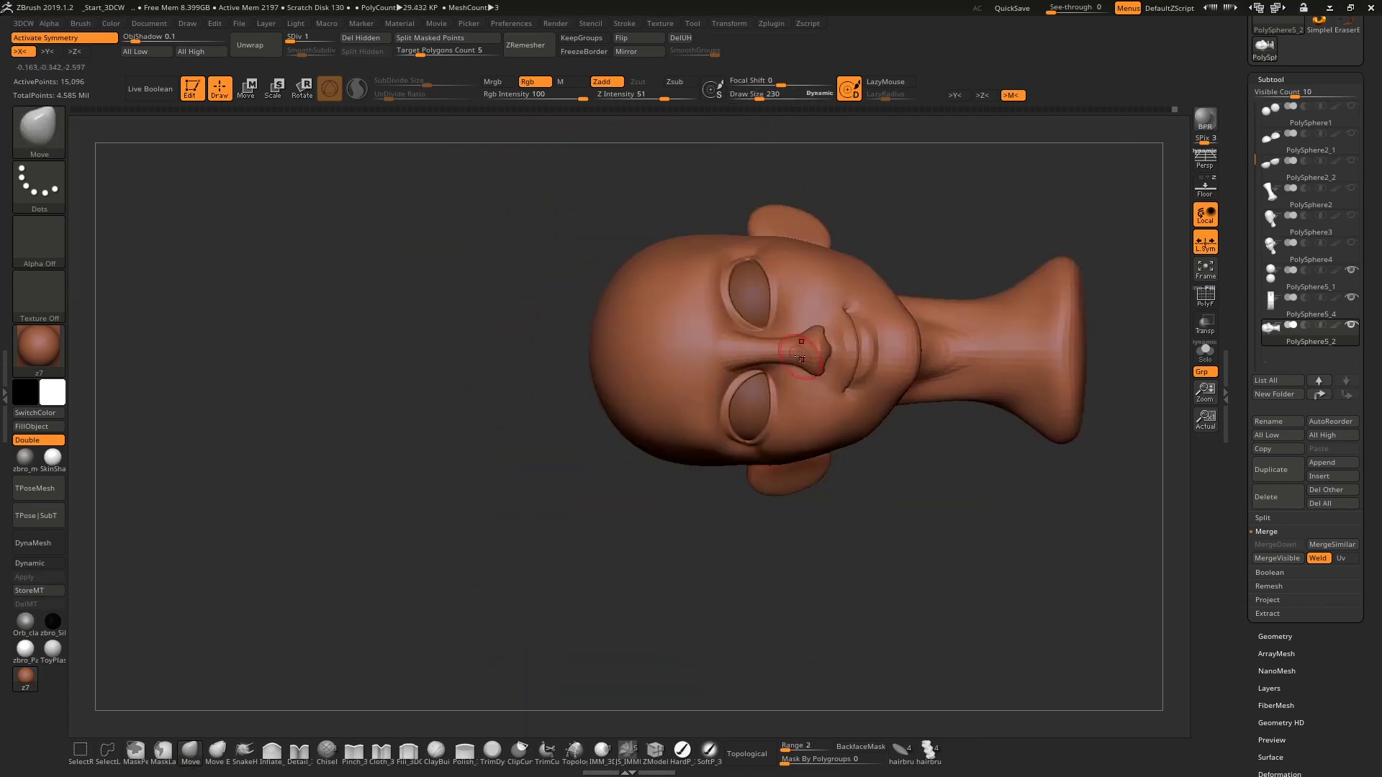
pyautogui.moveTo(693, 420); pyautogui.dragTo(638, 344, button='right')
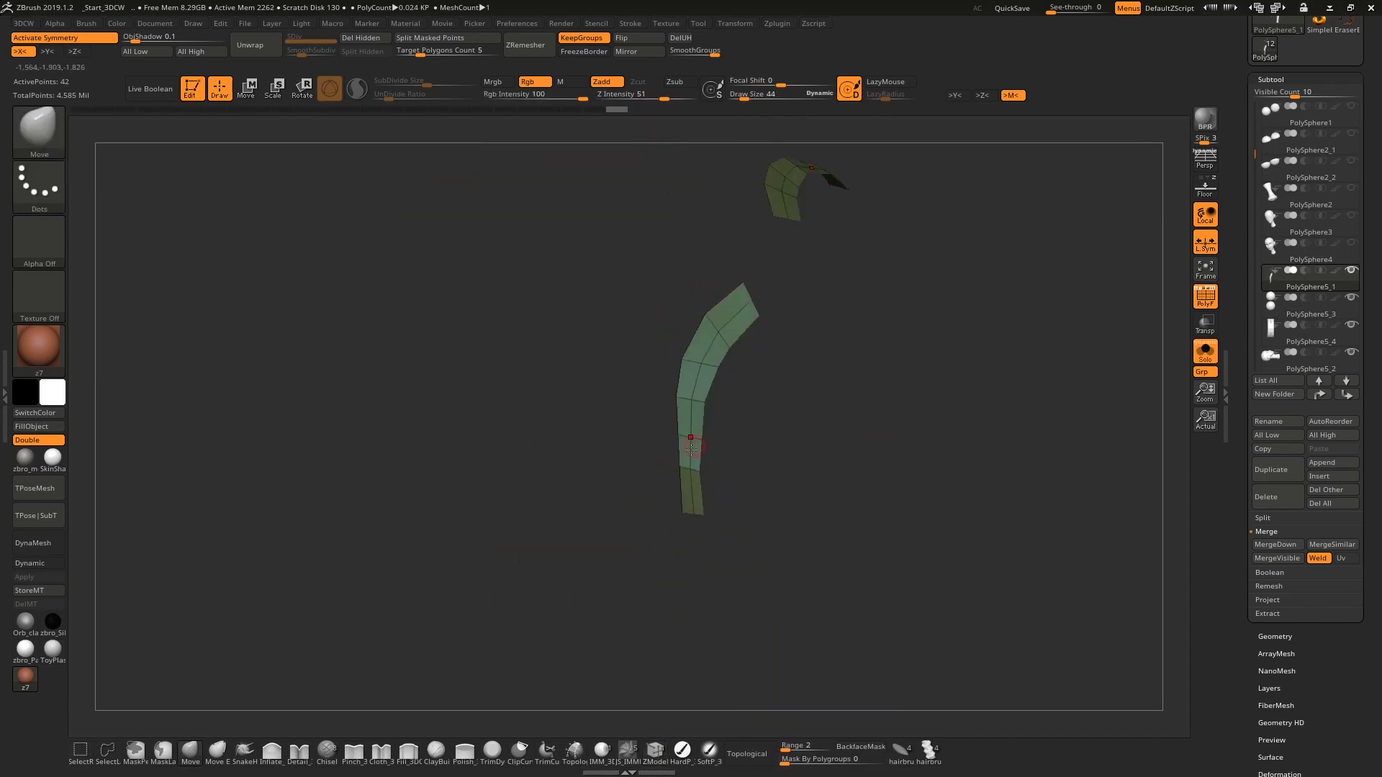
# Step: Pull the strip up and outward into arched brows, then subdivide and refine them
pyautogui.moveTo(710, 458); pyautogui.dragTo(801, 438)
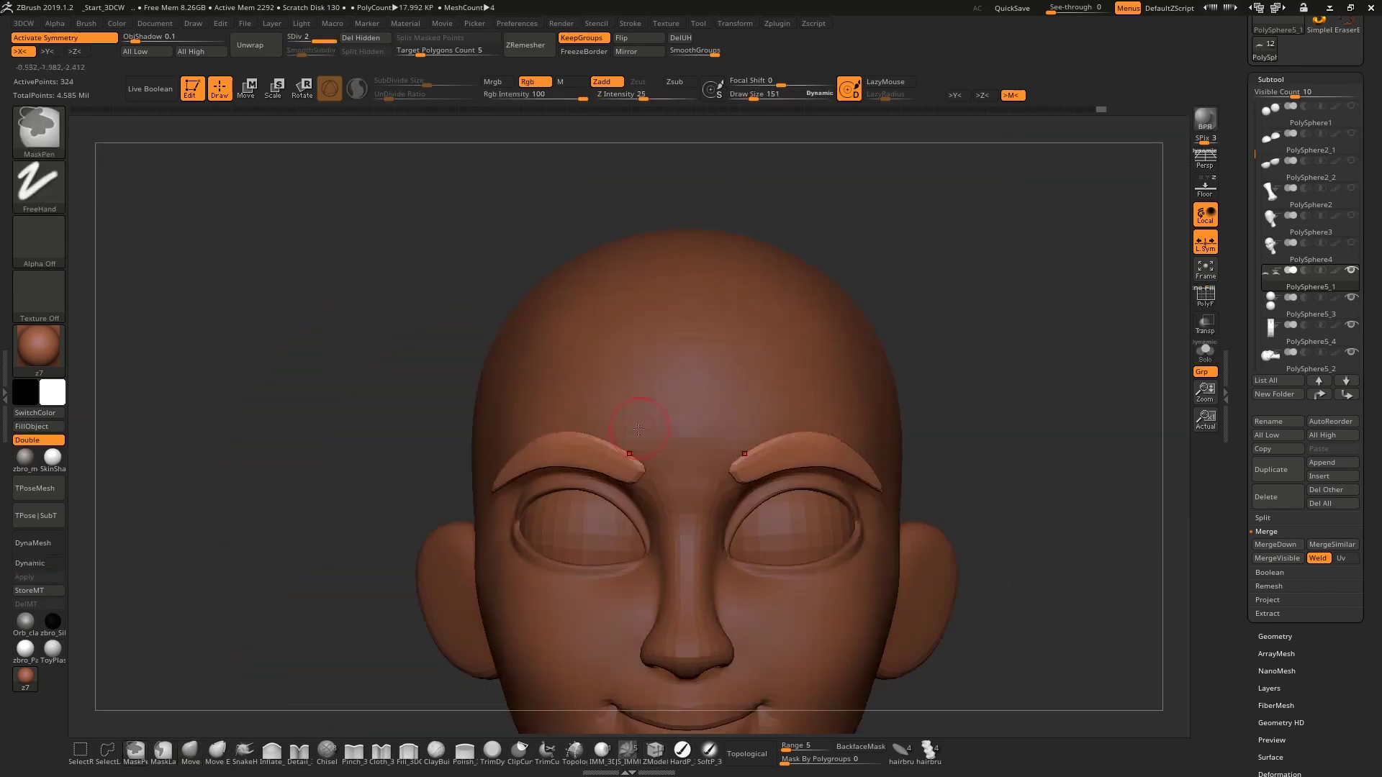
pyautogui.moveTo(732, 460); pyautogui.dragTo(730, 405)
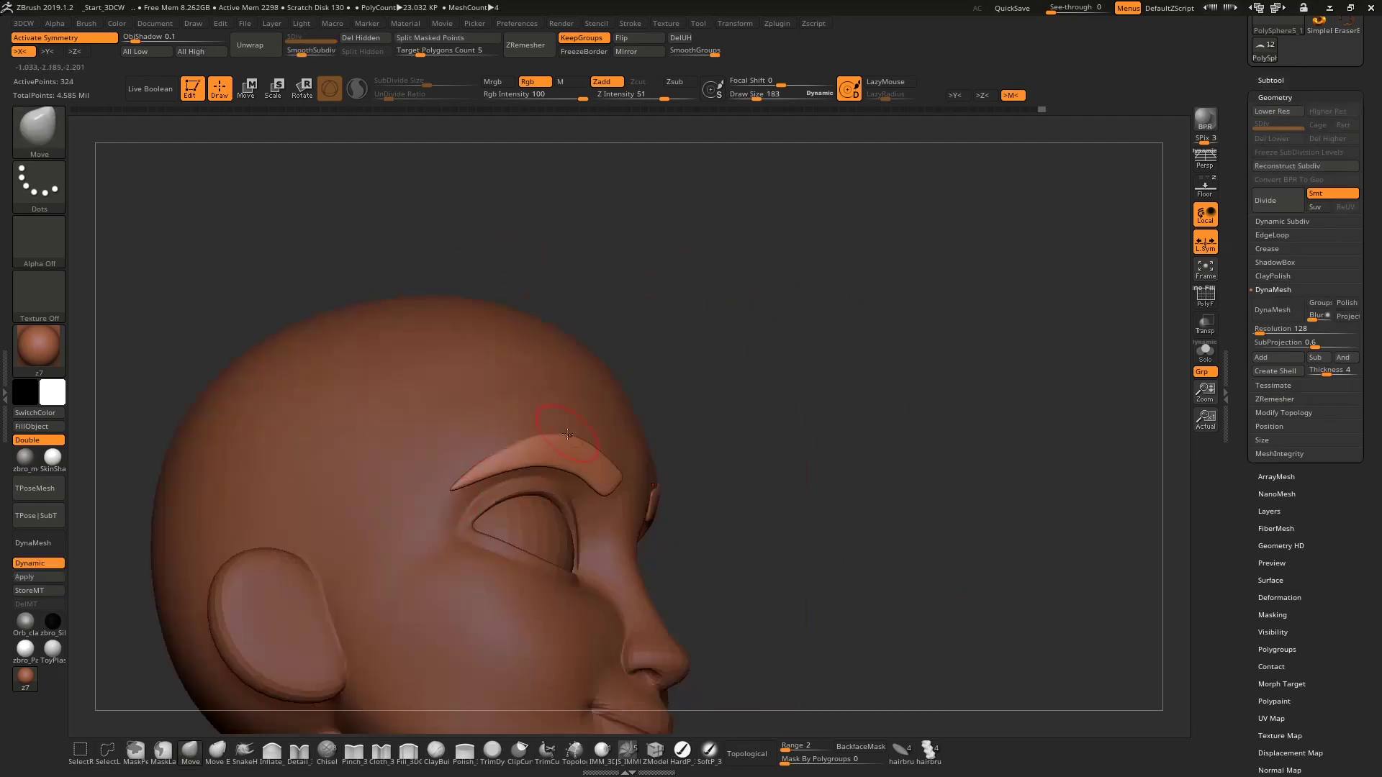
pyautogui.press('space')
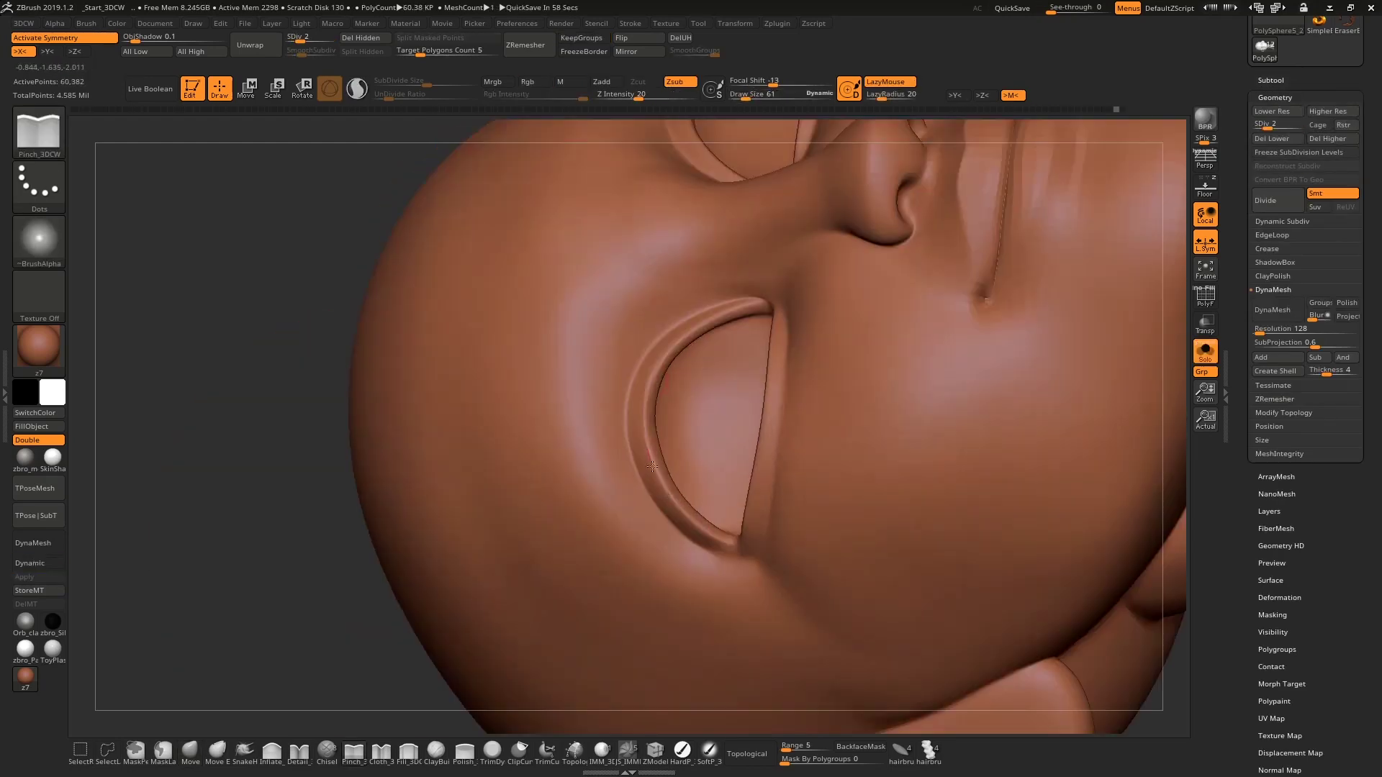
pyautogui.hotkey('ctrl', 'd')
pyautogui.moveTo(625, 476); pyautogui.dragTo(832, 421, button='right')
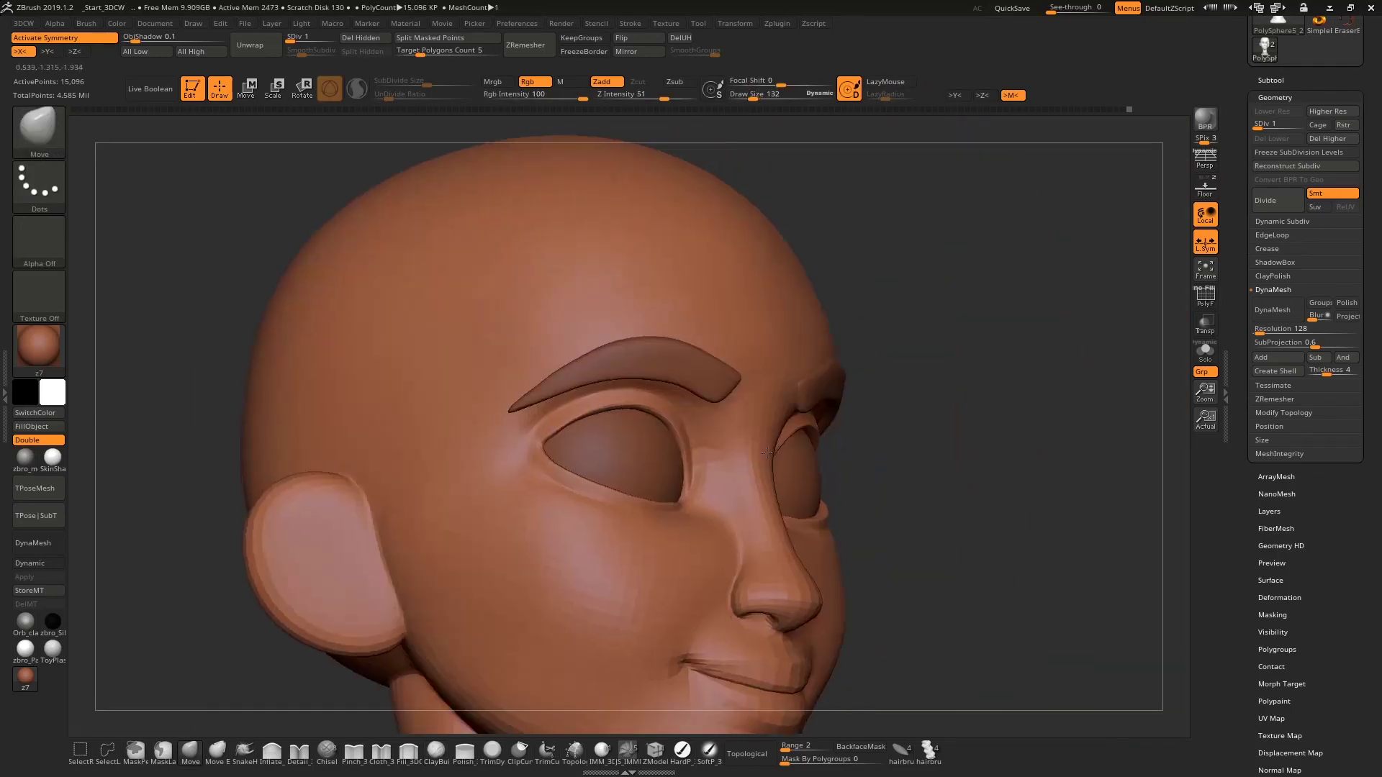
# Step: Rotate the head around to a front view
pyautogui.moveTo(767, 452); pyautogui.dragTo(697, 477, button='right')
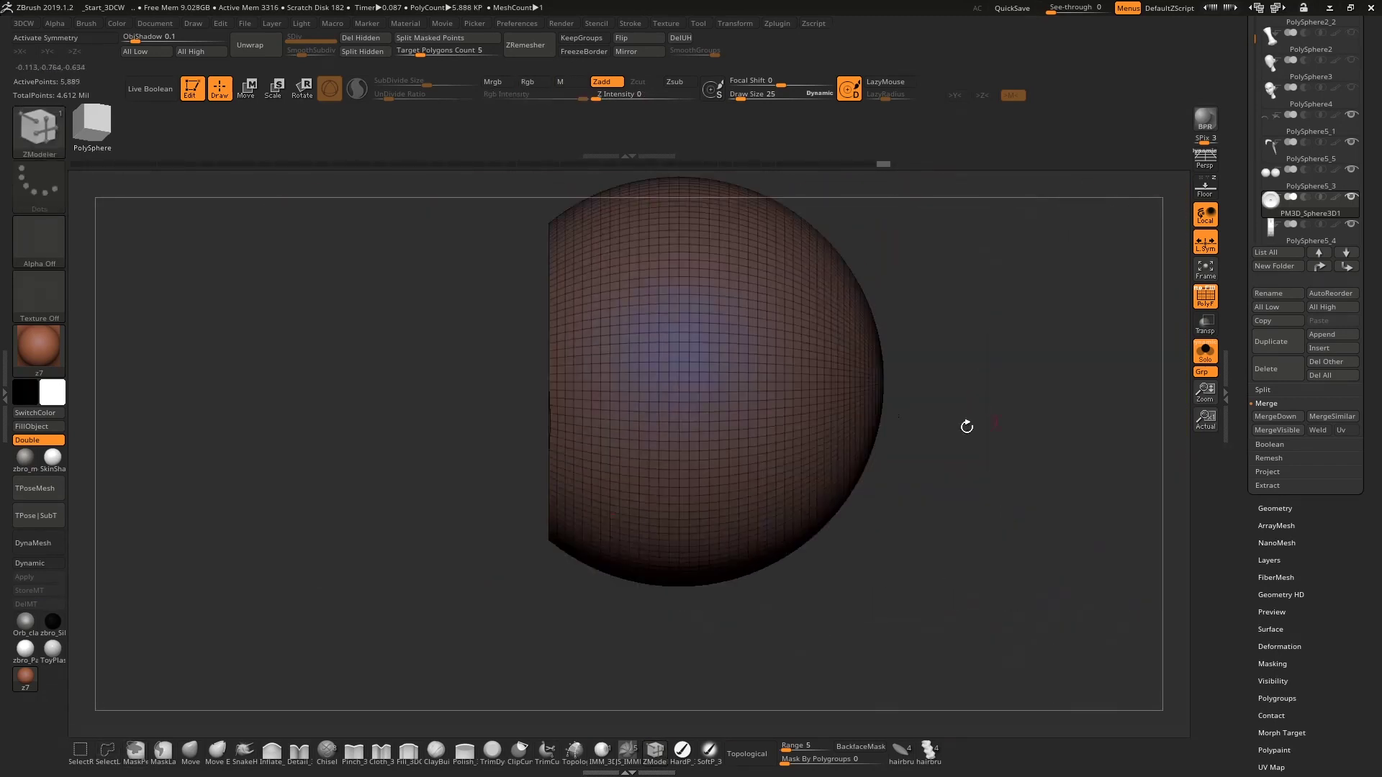
# Step: Frame the half-sphere bowl and ready the Move gizmo to reposition it
pyautogui.moveTo(966, 427); pyautogui.dragTo(1017, 421)
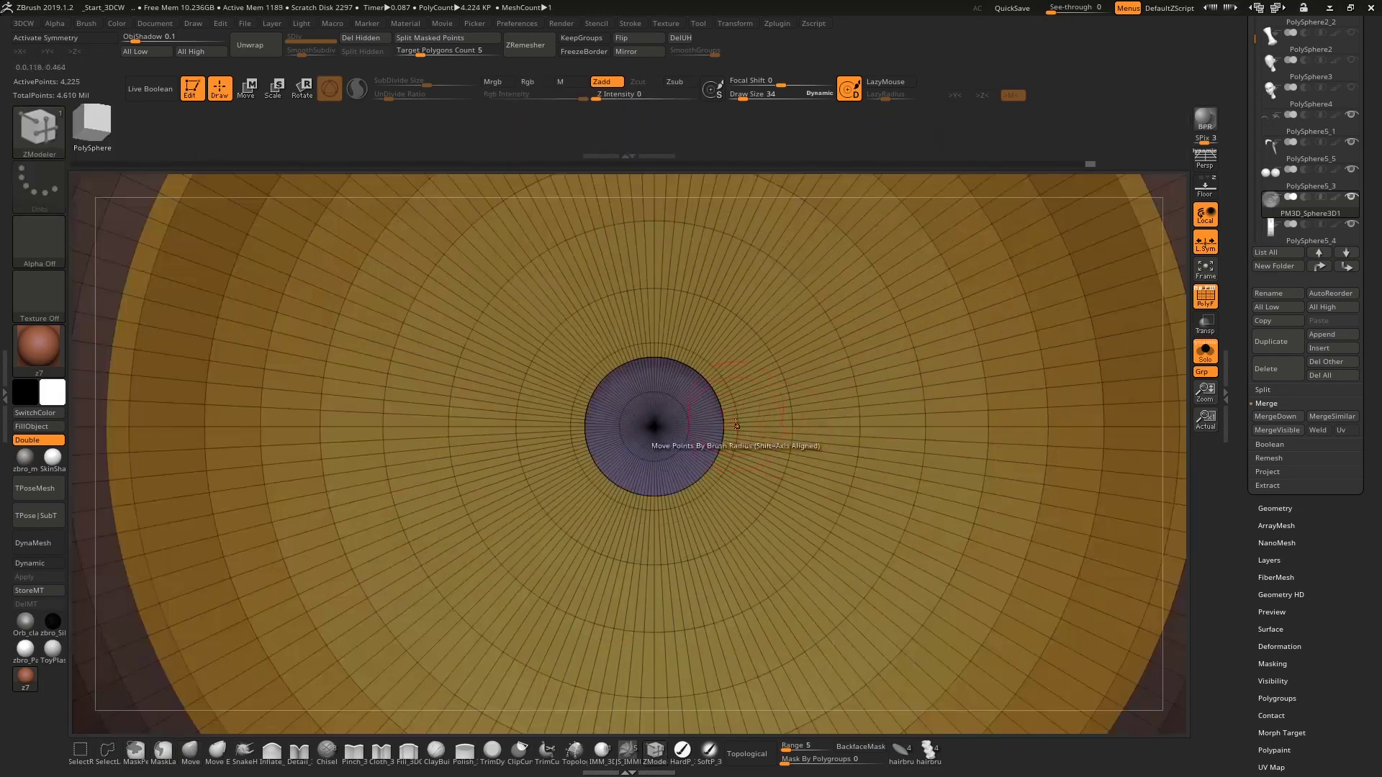
pyautogui.press('f')
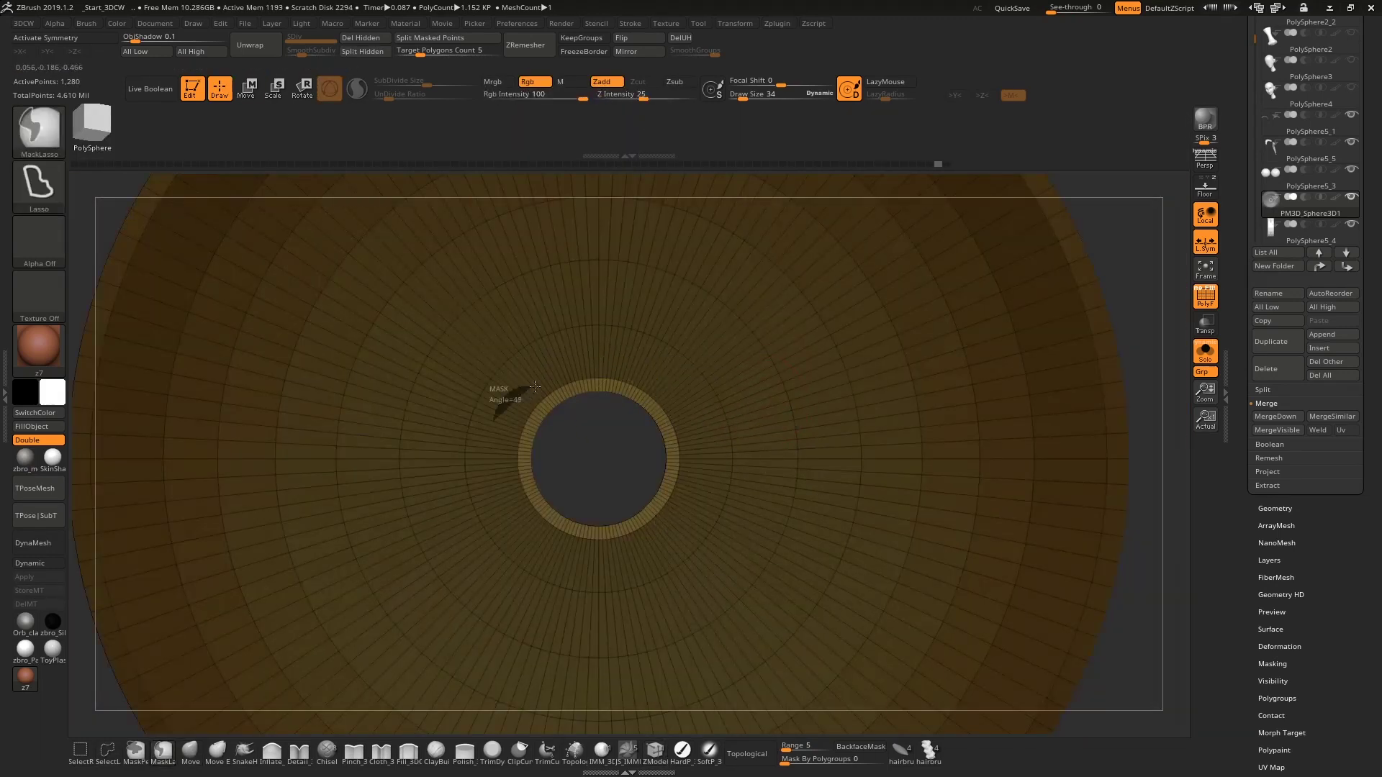
pyautogui.press('w')
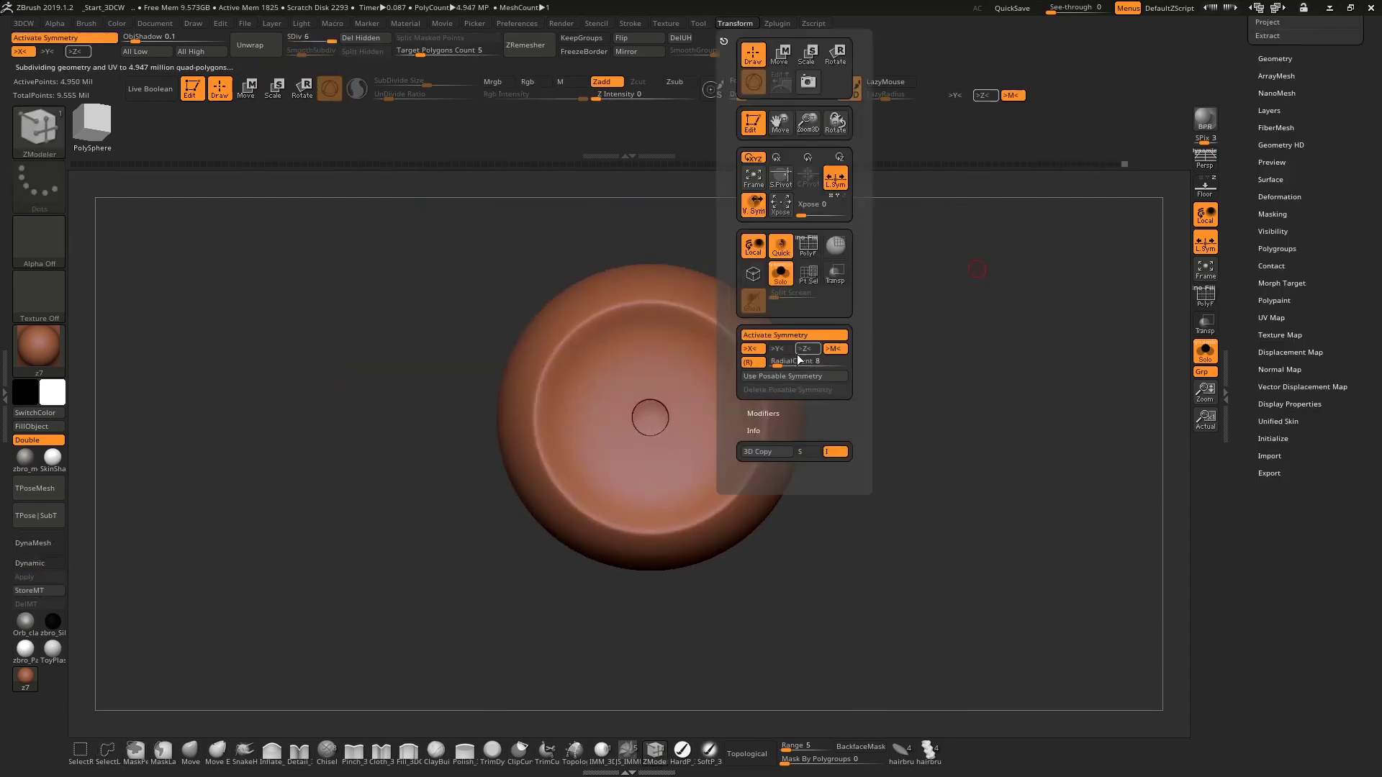
# Step: Carve radial grooves around the pupil hole of the iris dish
pyautogui.moveTo(706, 248); pyautogui.dragTo(640, 368)
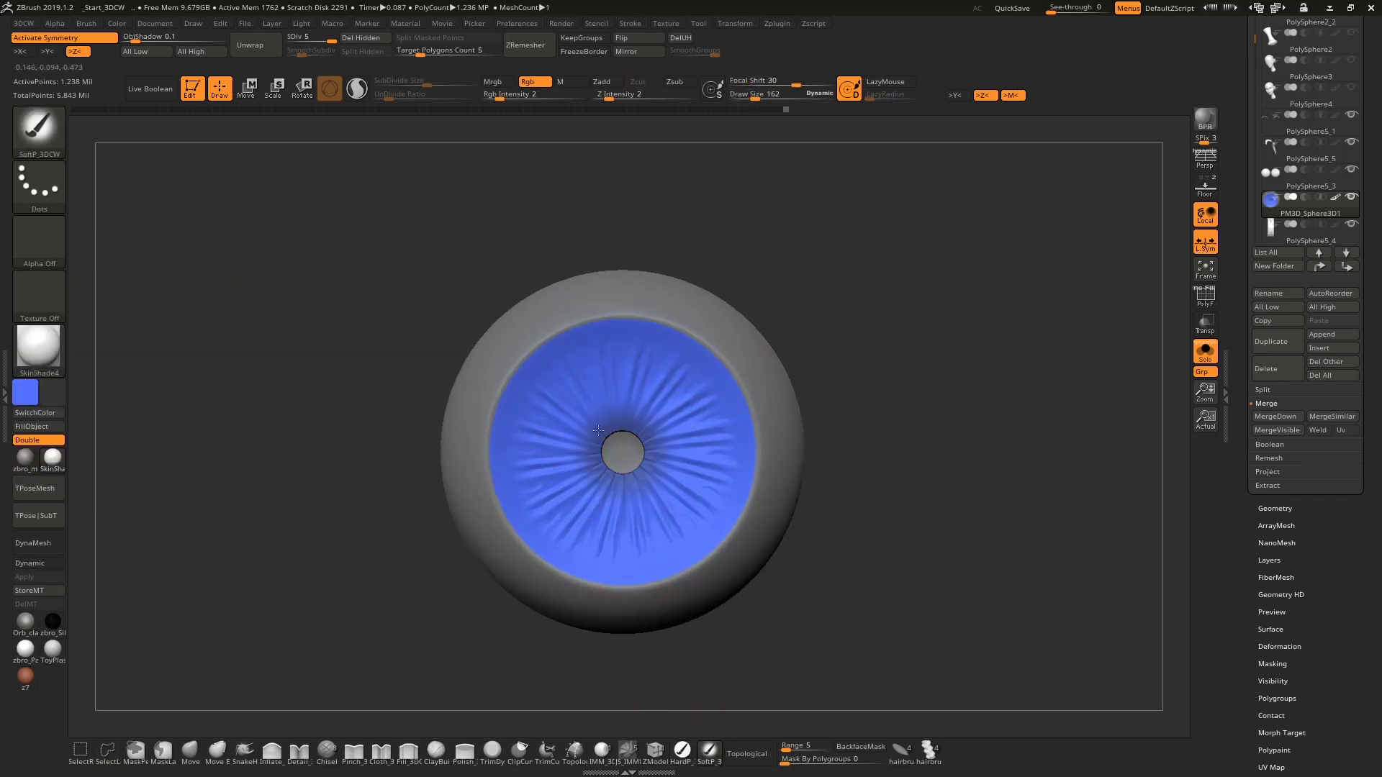
# Step: Set a lighter blue primary and black secondary colour with a hard-edged paint brush
pyautogui.press('c')
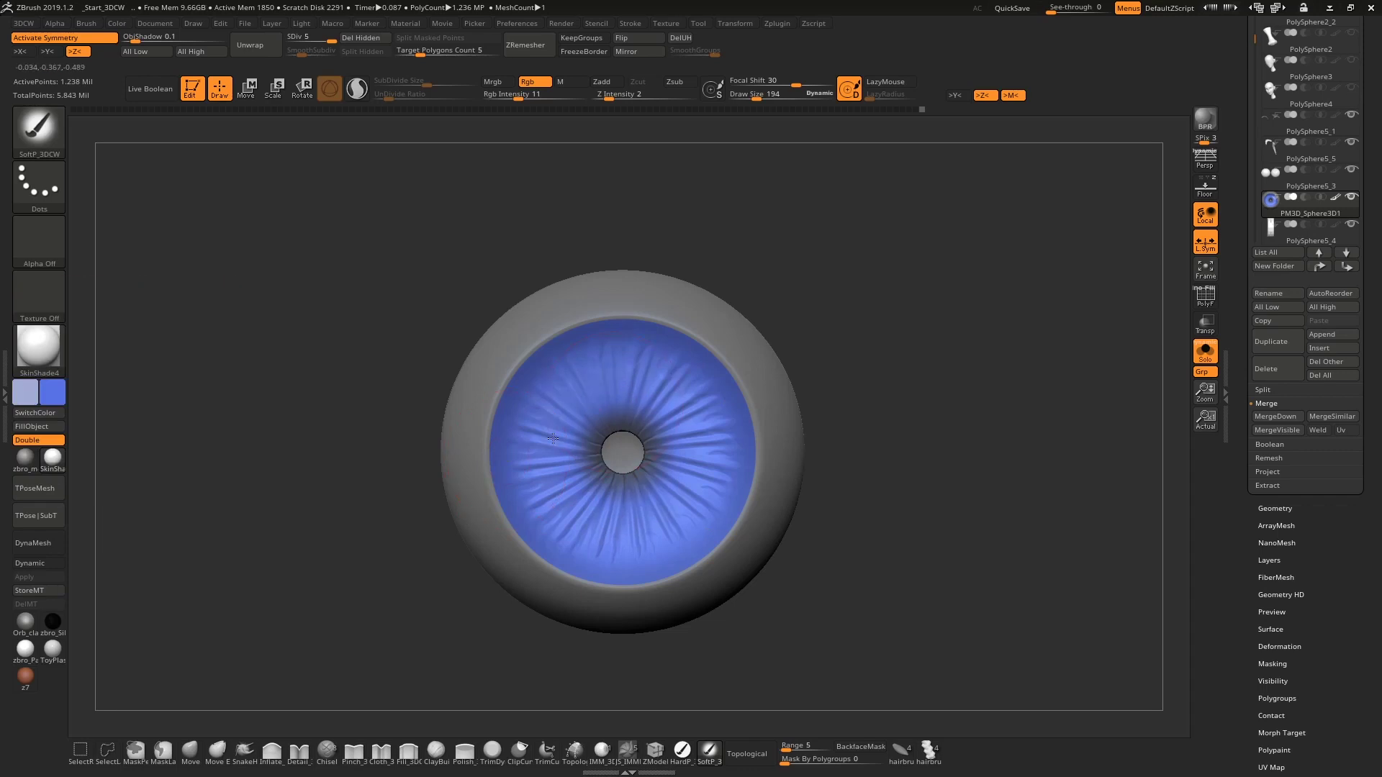
pyautogui.press('c')
pyautogui.press('c')
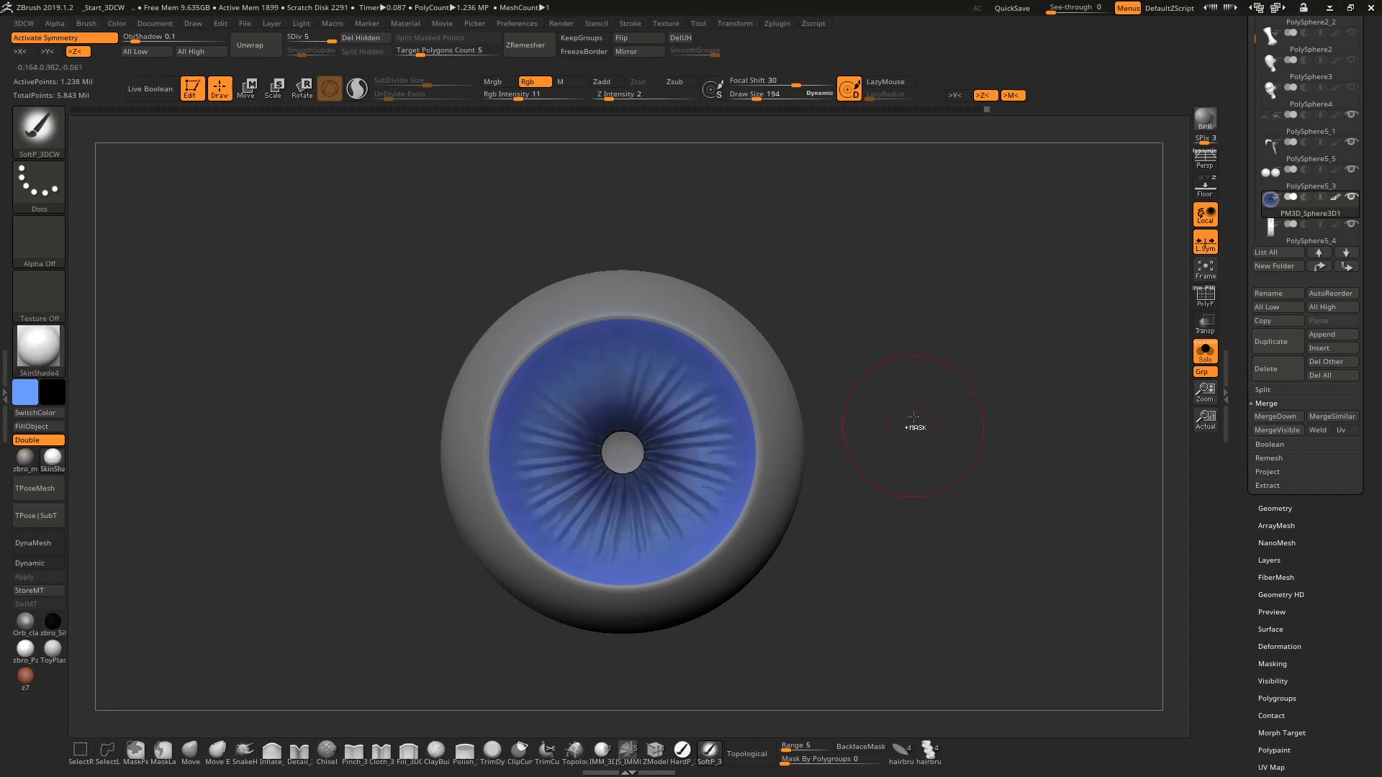
pyautogui.press('2')
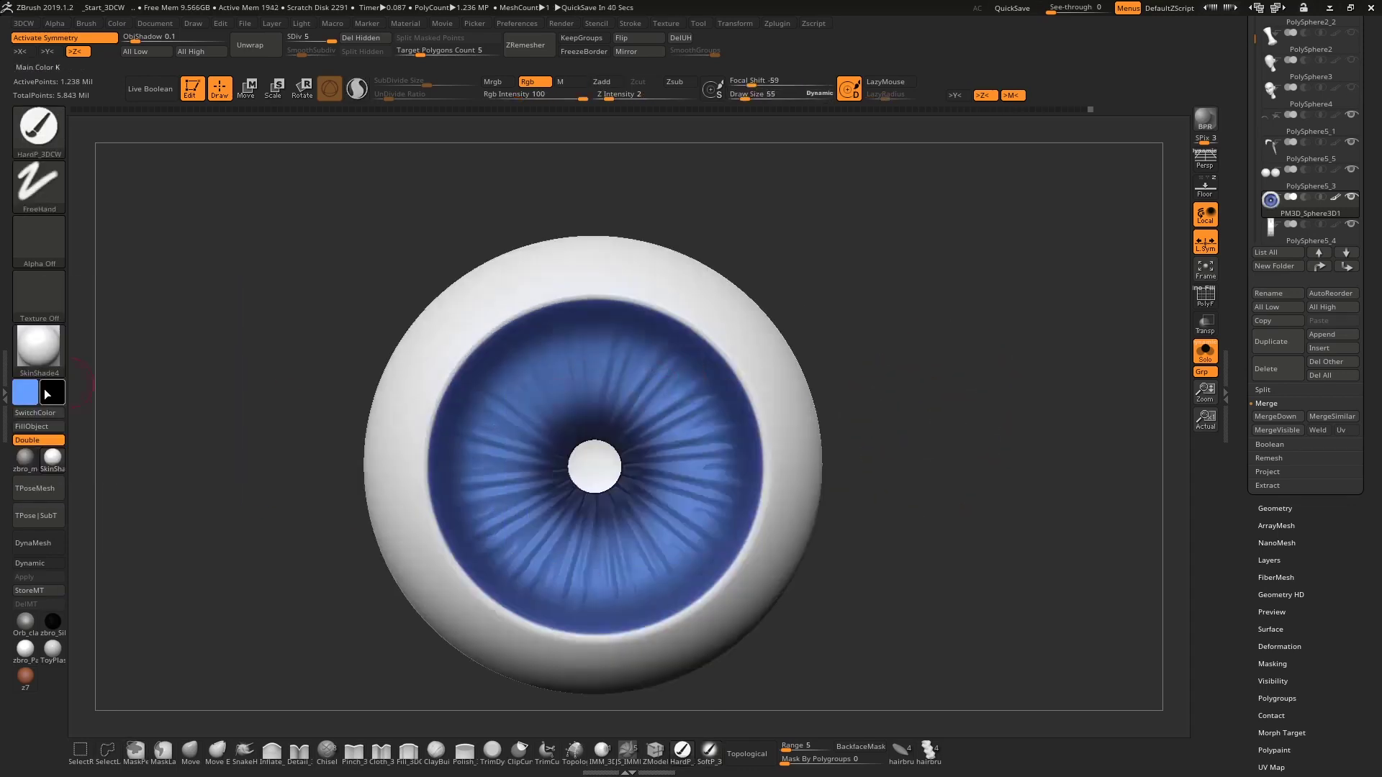
pyautogui.keyDown('ctrl'); pyautogui.moveTo(657, 415); pyautogui.dragTo(669, 381, button='right'); pyautogui.keyUp('ctrl')
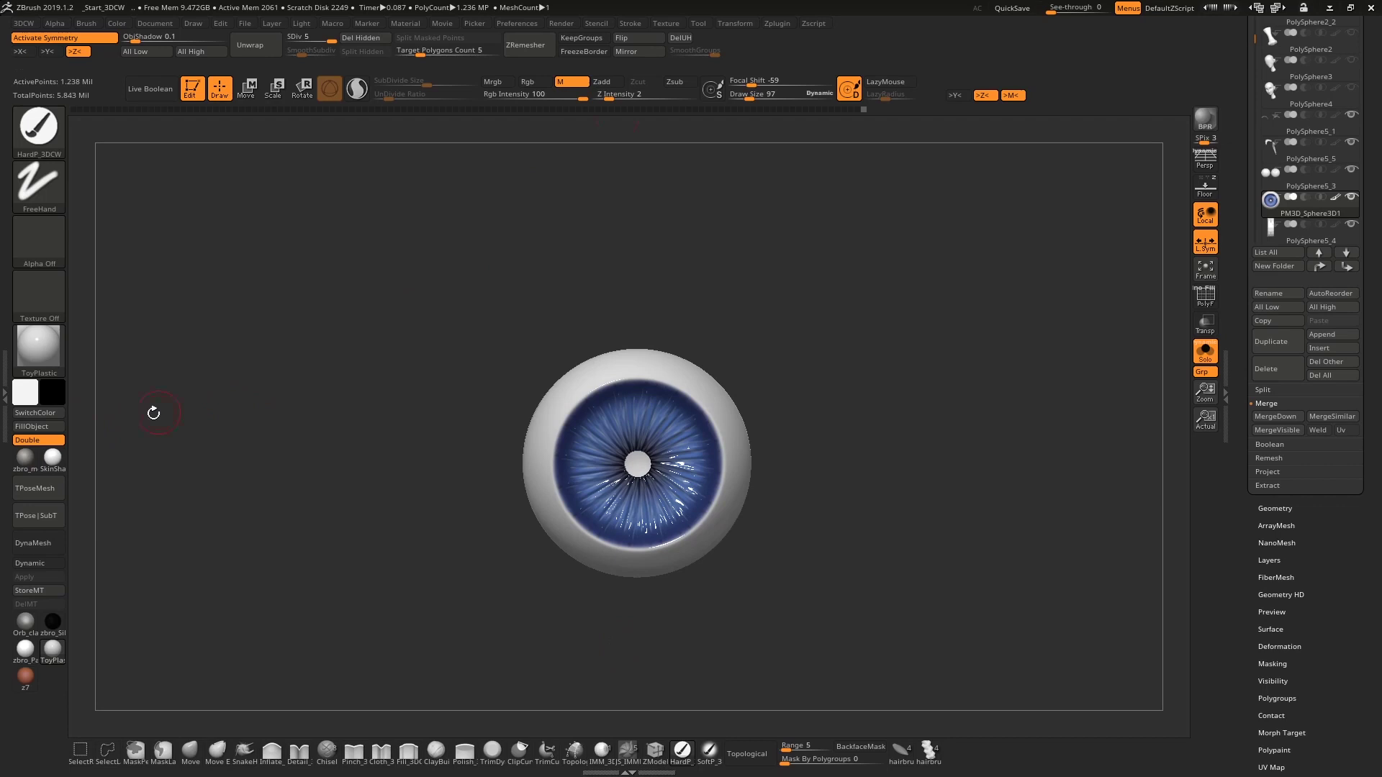
# Step: Turn on posable symmetry in Transform and make PM3D_Sphere3D1 the active subtool
pyautogui.hotkey('alt', 'Down')
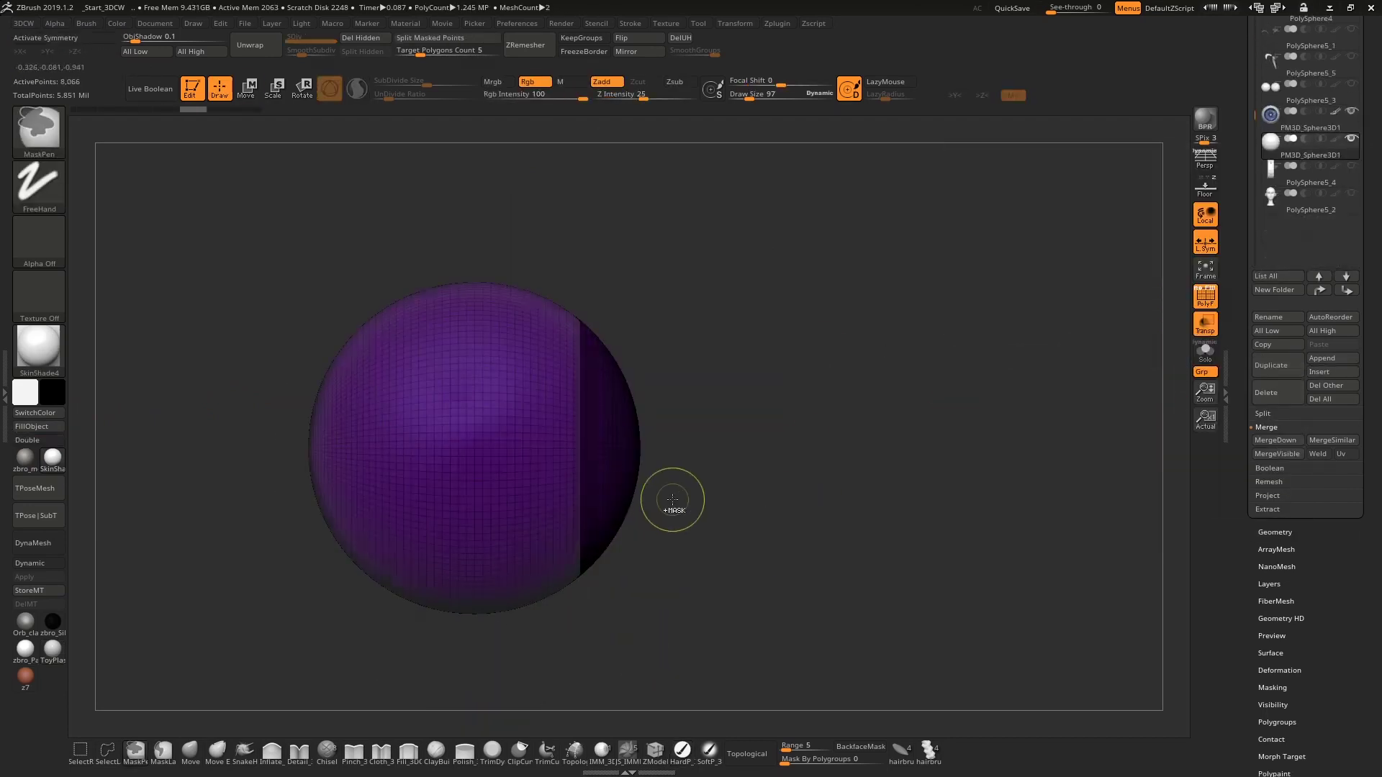
pyautogui.press('w')
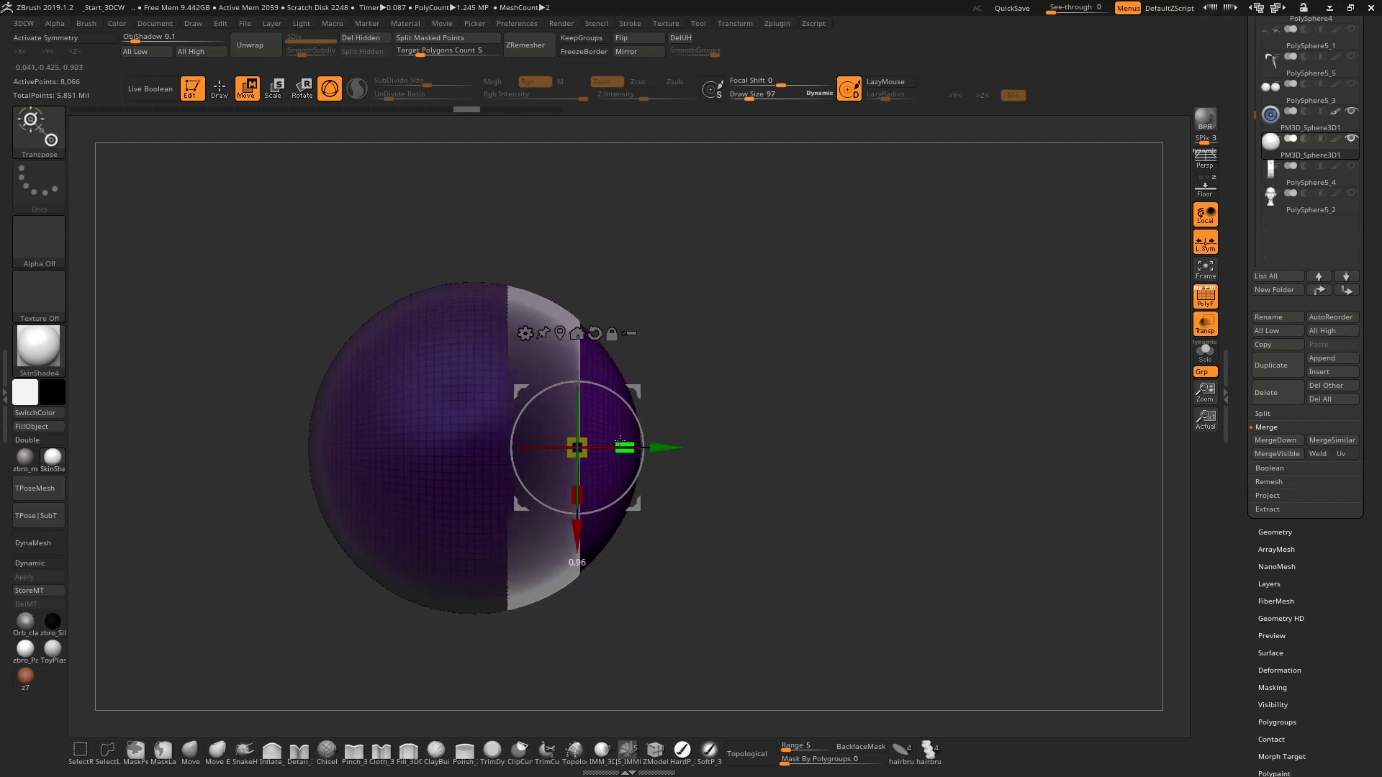
pyautogui.click(813, 23)
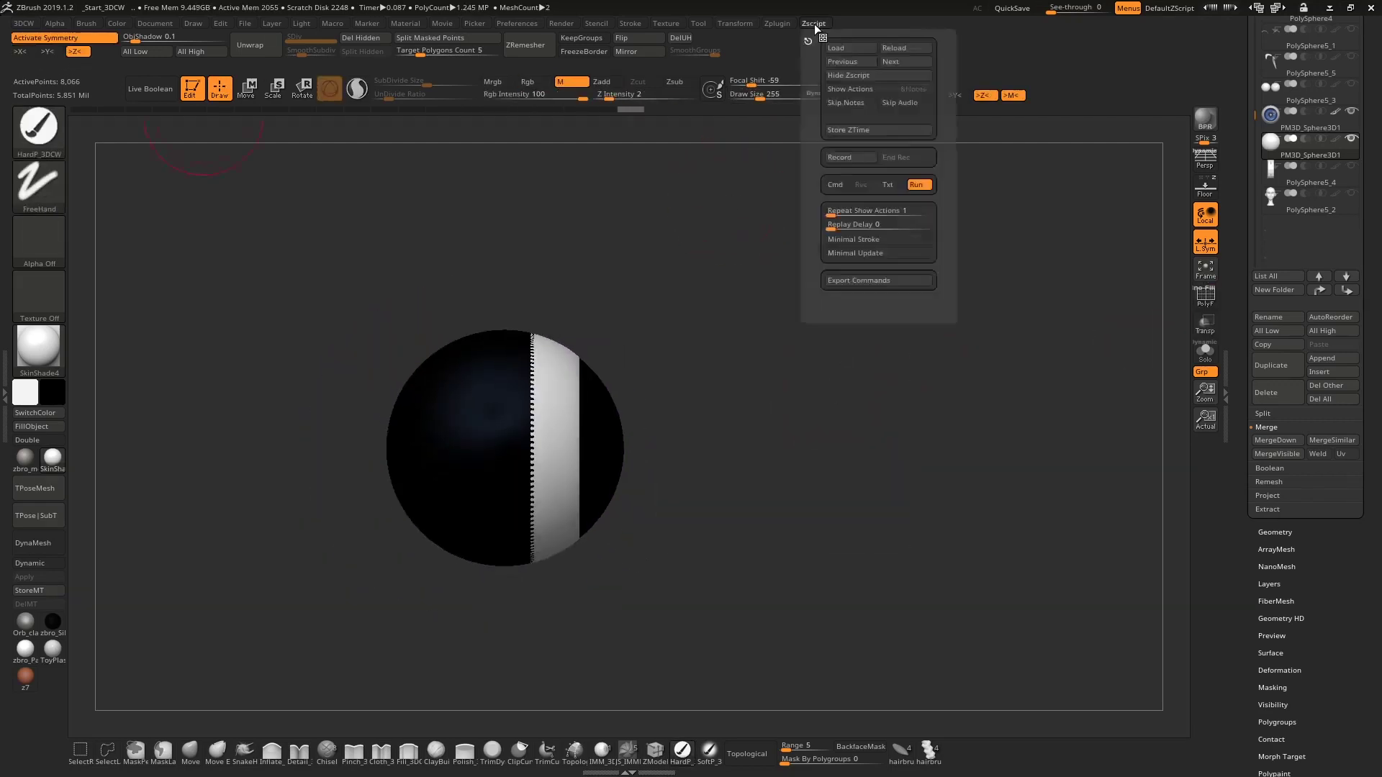
pyautogui.click(785, 374)
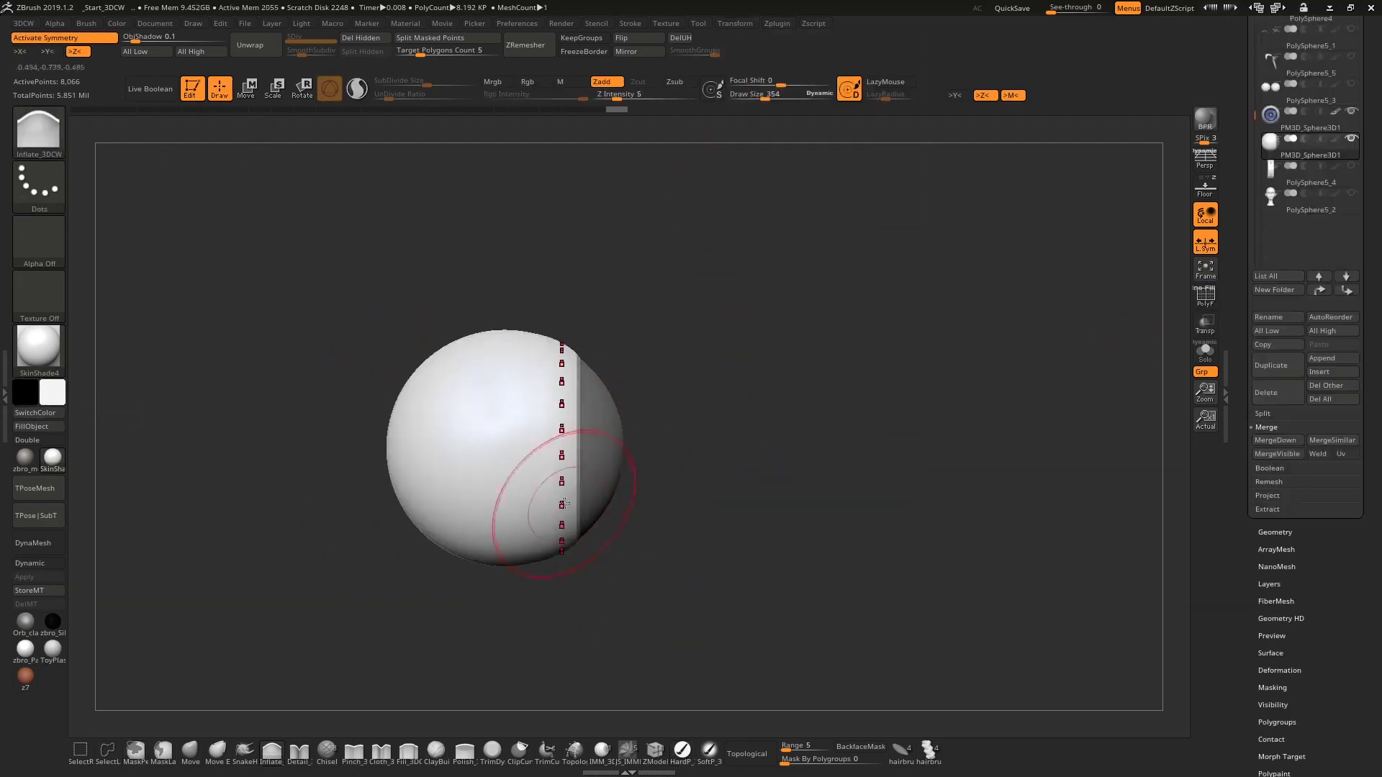
pyautogui.click(1284, 127)
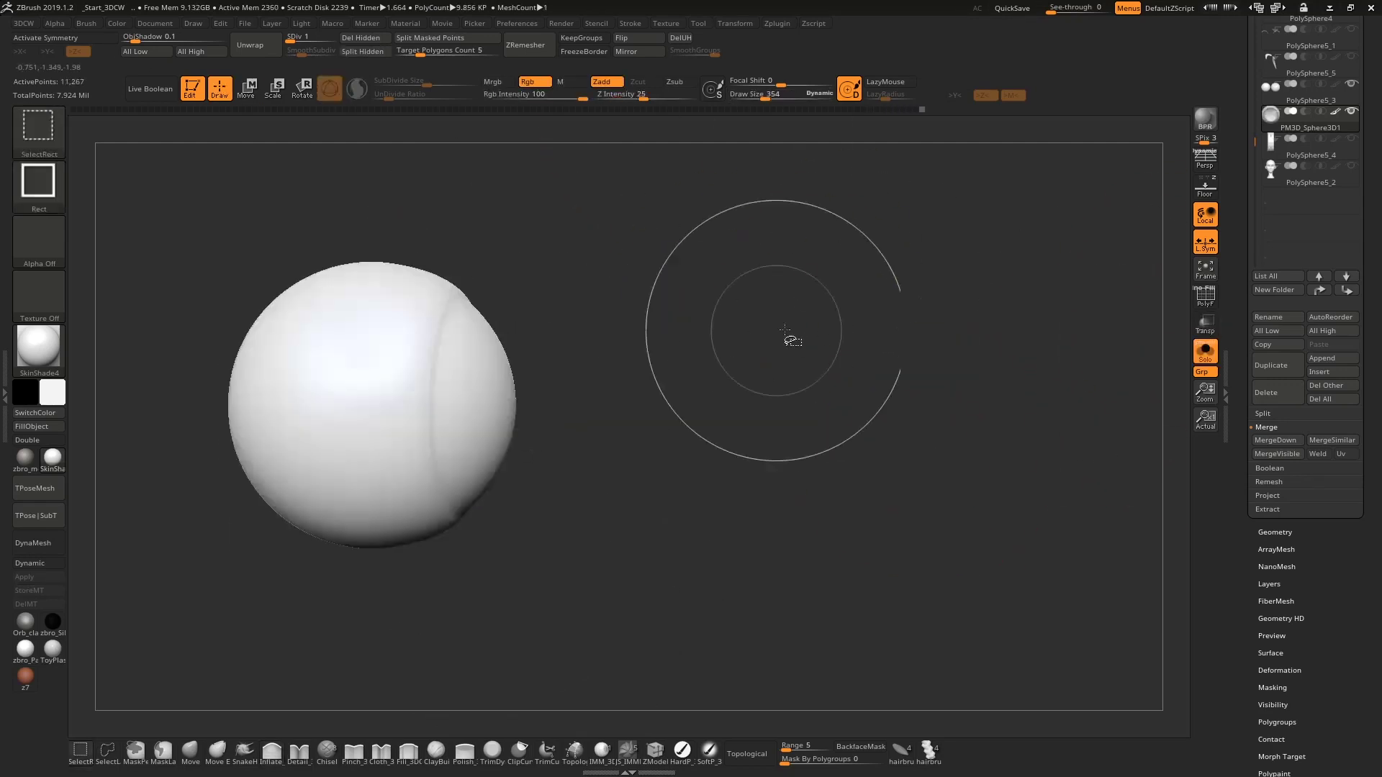
# Step: Split the hidden eyeball part into a new subtool, confirming the non-undoable operation
pyautogui.click(369, 52)
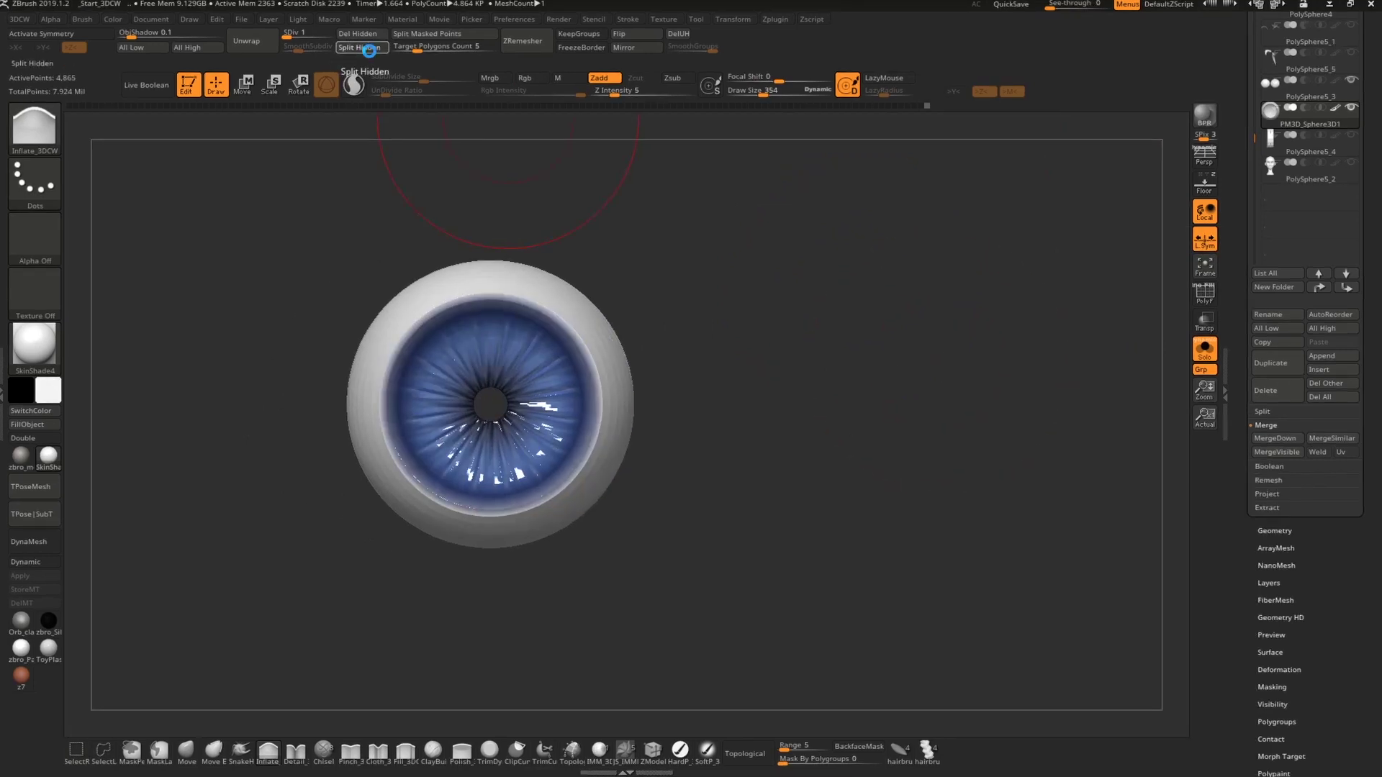
pyautogui.click(1294, 381)
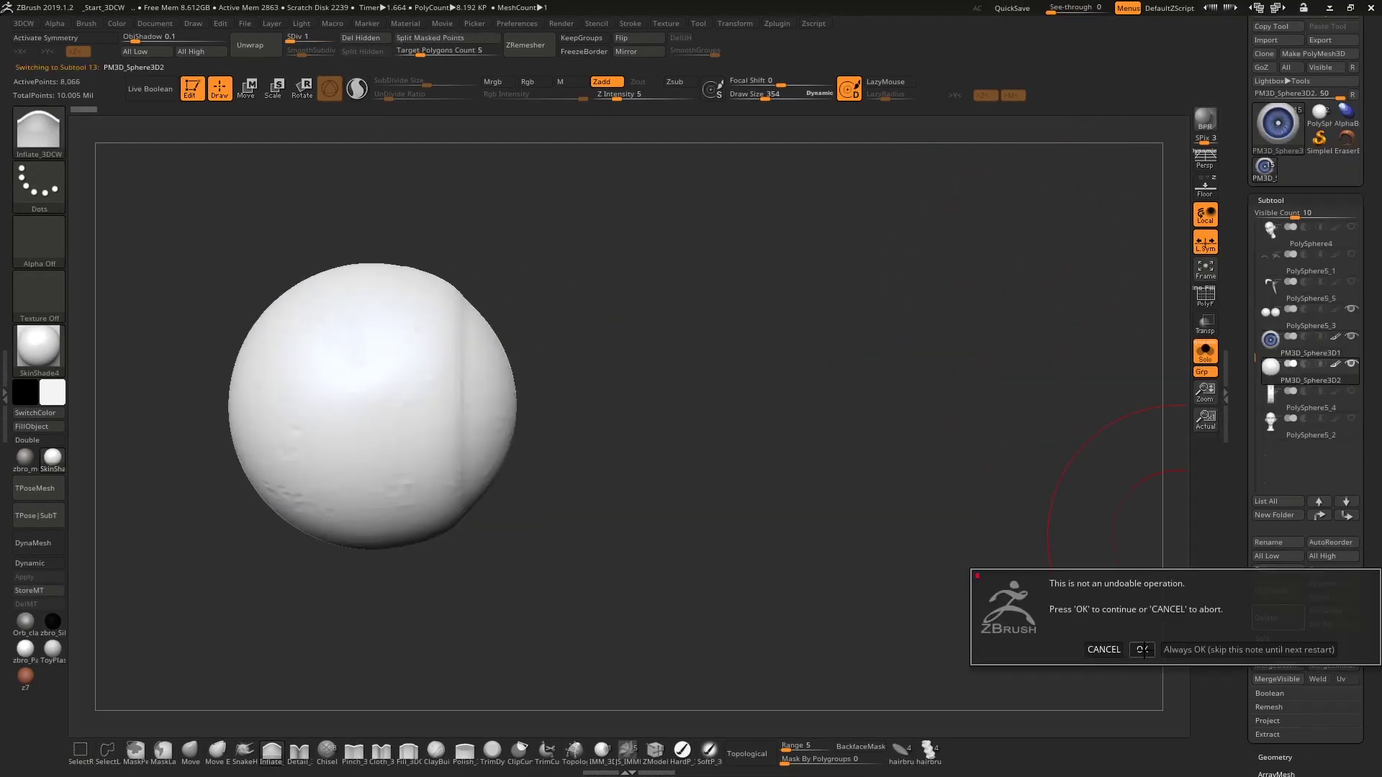
pyautogui.click(1142, 650)
# Step: Reconstruct subdivision levels on the split sphere and reselect PM3D_Sphere3D1
pyautogui.click(1282, 287)
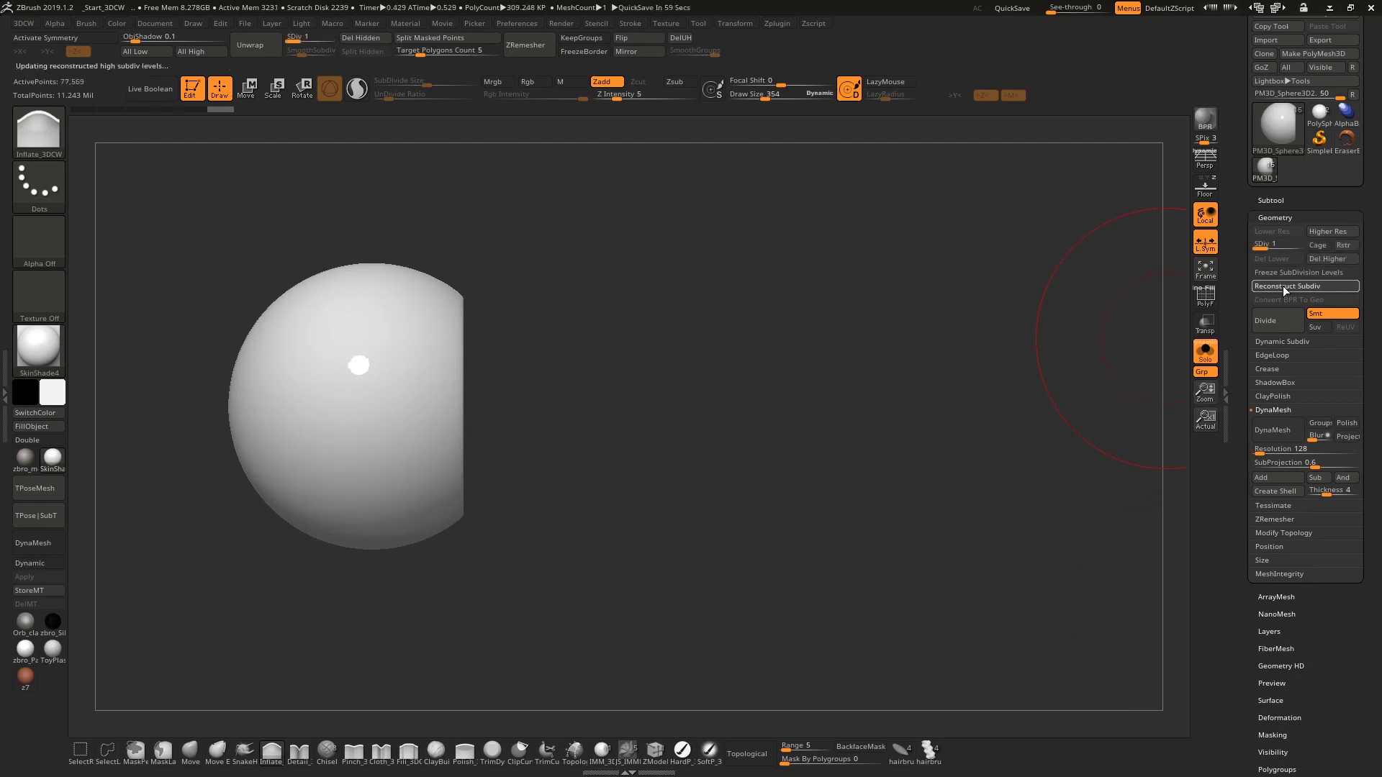
pyautogui.click(1270, 200)
pyautogui.click(1302, 337)
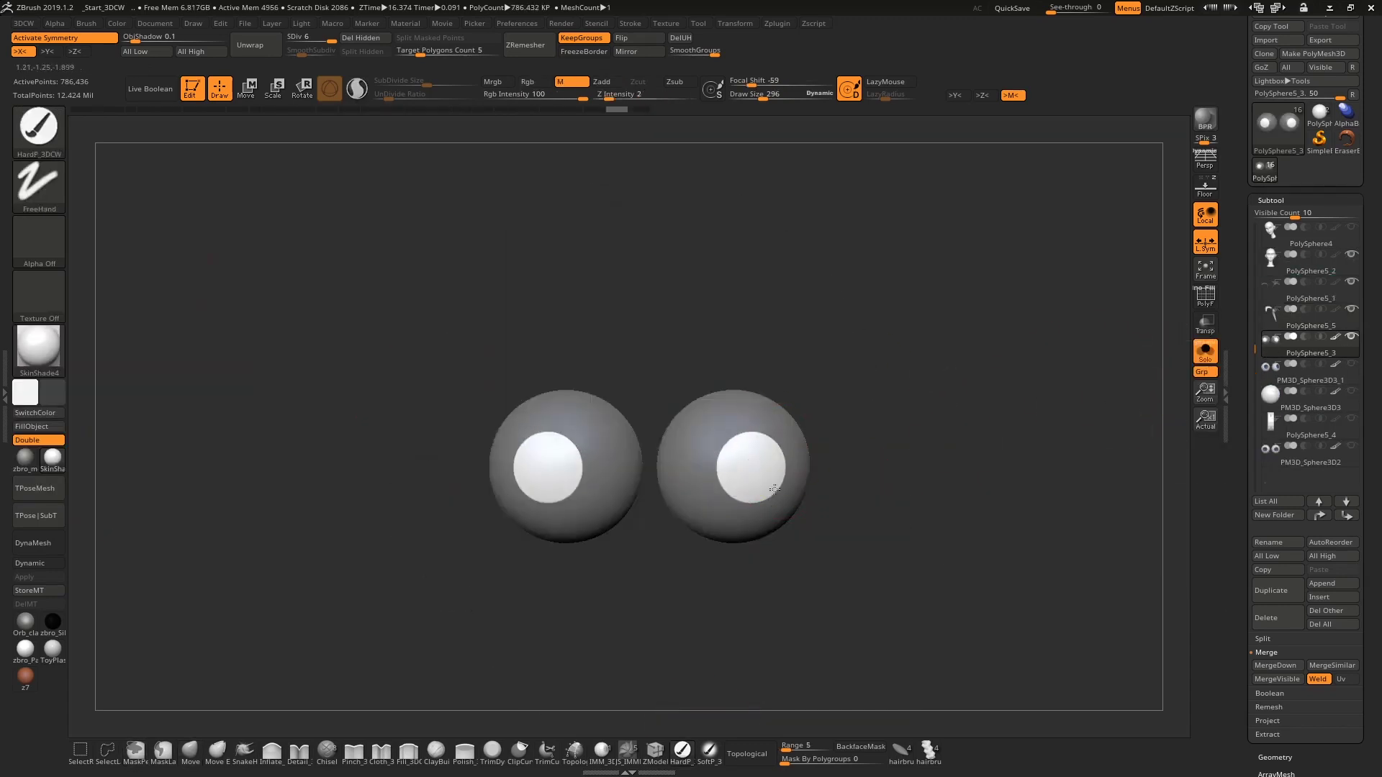
# Step: Fill both irises with blue and set a light blue secondary colour
pyautogui.click(170, 484)
pyautogui.click(209, 338)
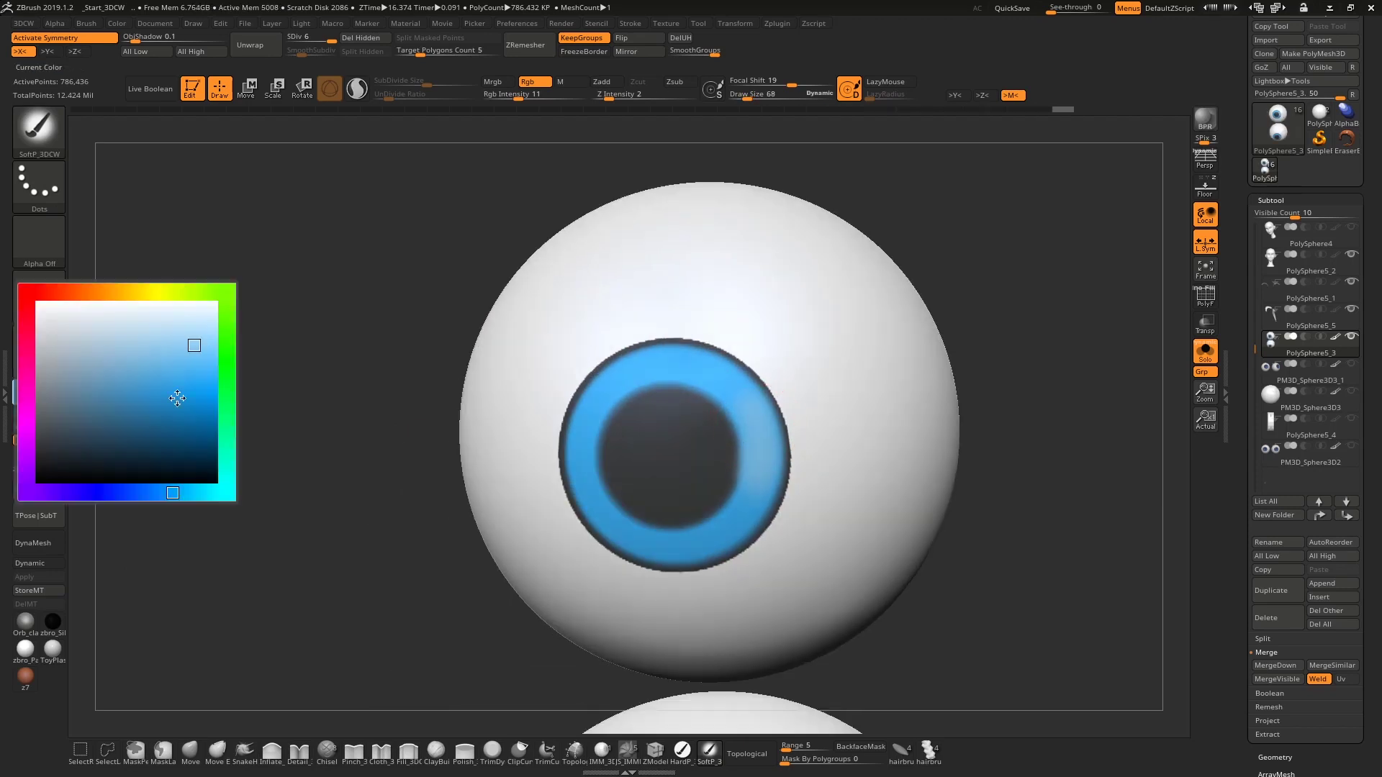
pyautogui.moveTo(765, 439); pyautogui.dragTo(774, 447, button='right')
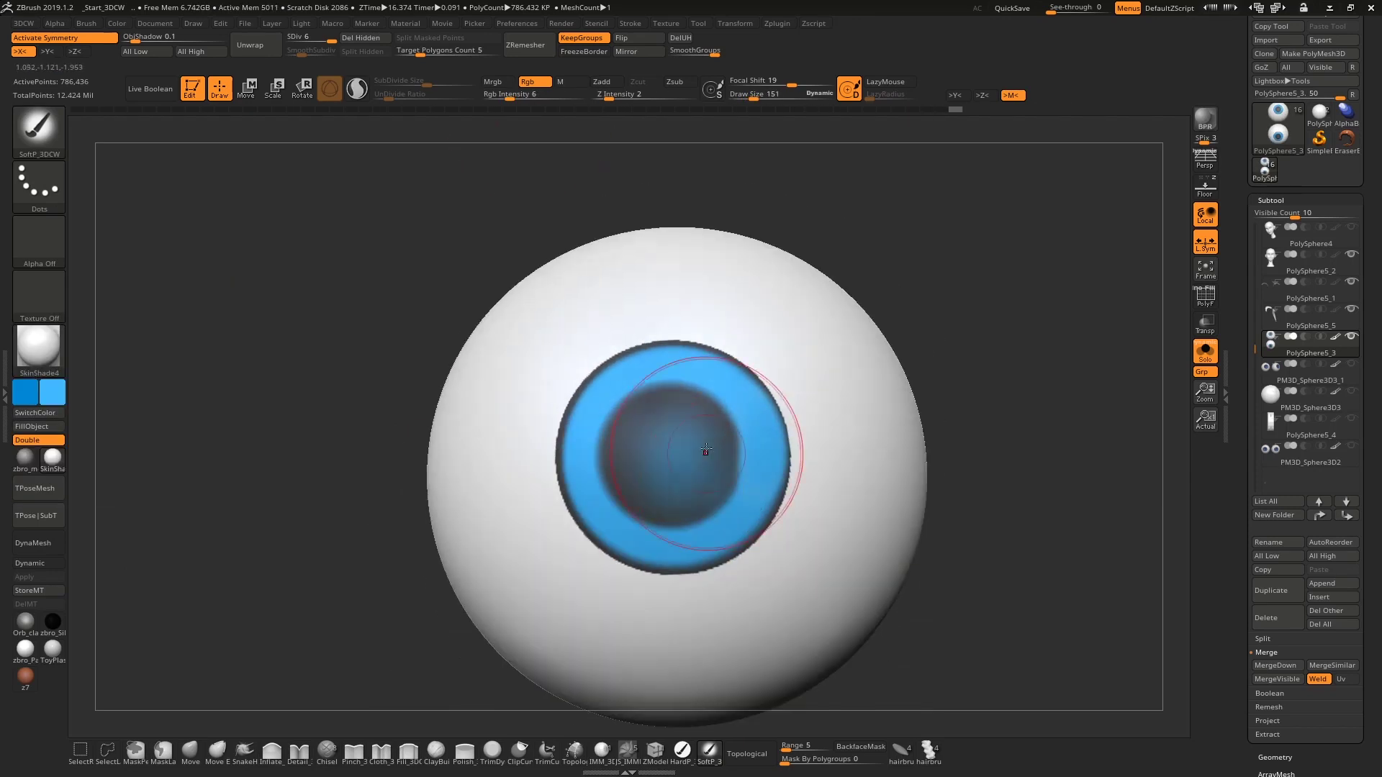
pyautogui.click(197, 349)
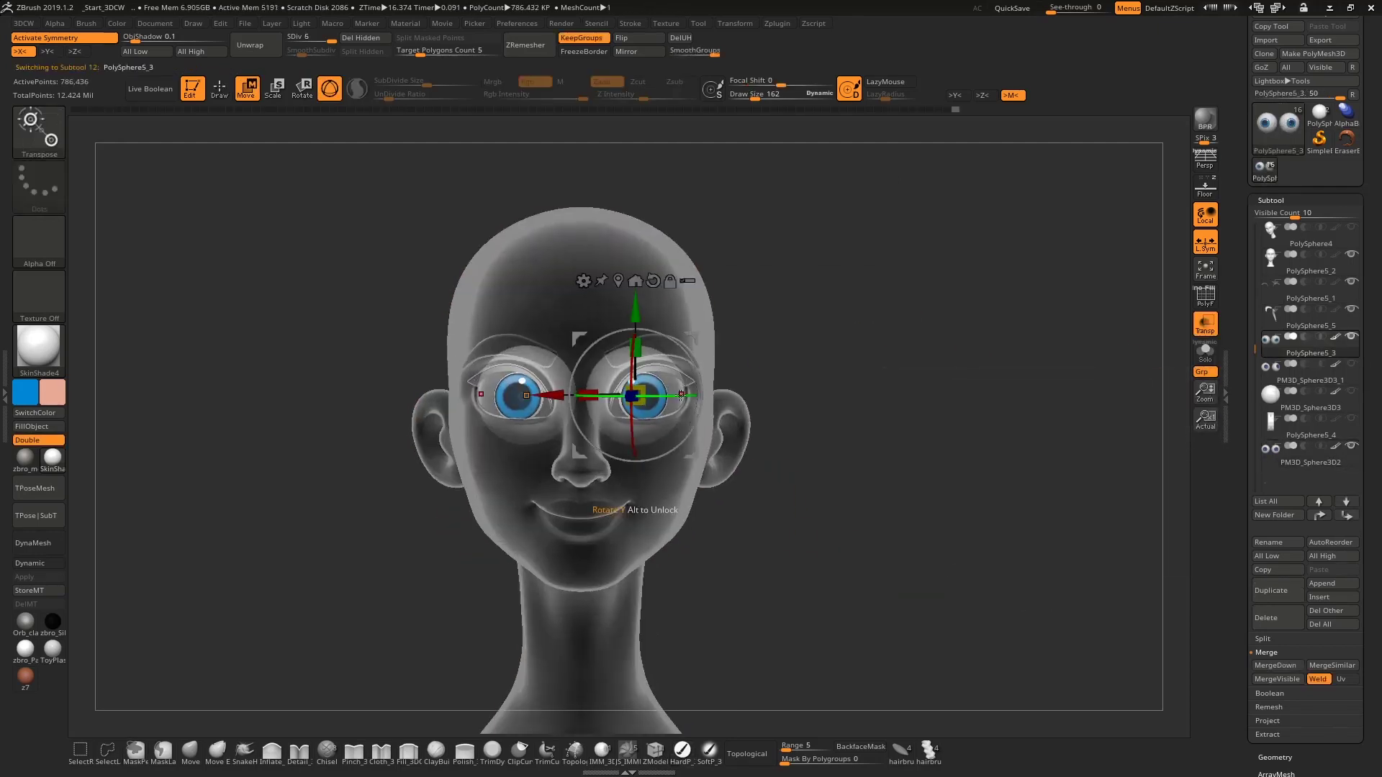
# Step: Turn transparency off with Shift+T so the head shows opaque
pyautogui.hotkey('shift', 't')
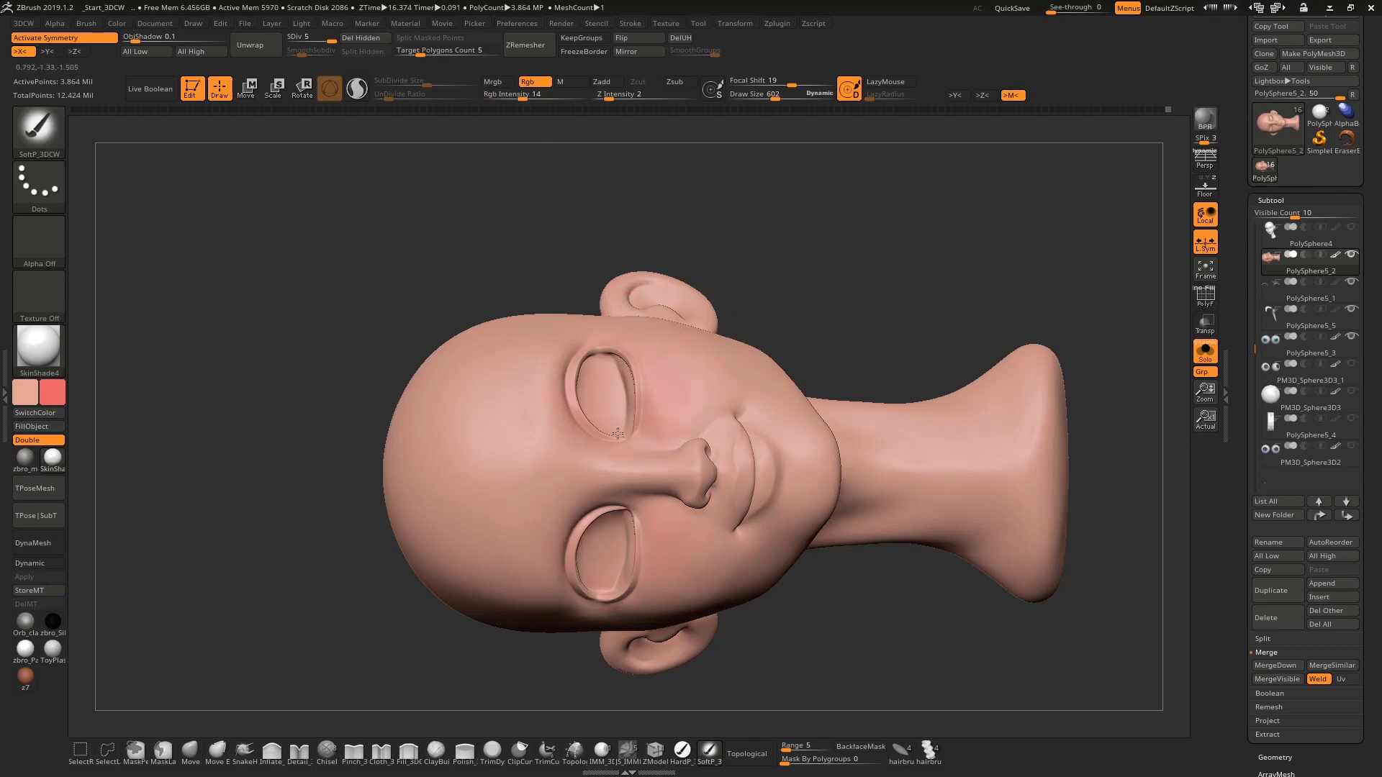
# Step: Orbit the head to inspect it from below, in side profile, and toward the front
pyautogui.moveTo(679, 446)
pyautogui.mouseDown(button='right')
pyautogui.moveTo(575, 431)
pyautogui.moveTo(711, 371)
pyautogui.mouseUp(button='right')
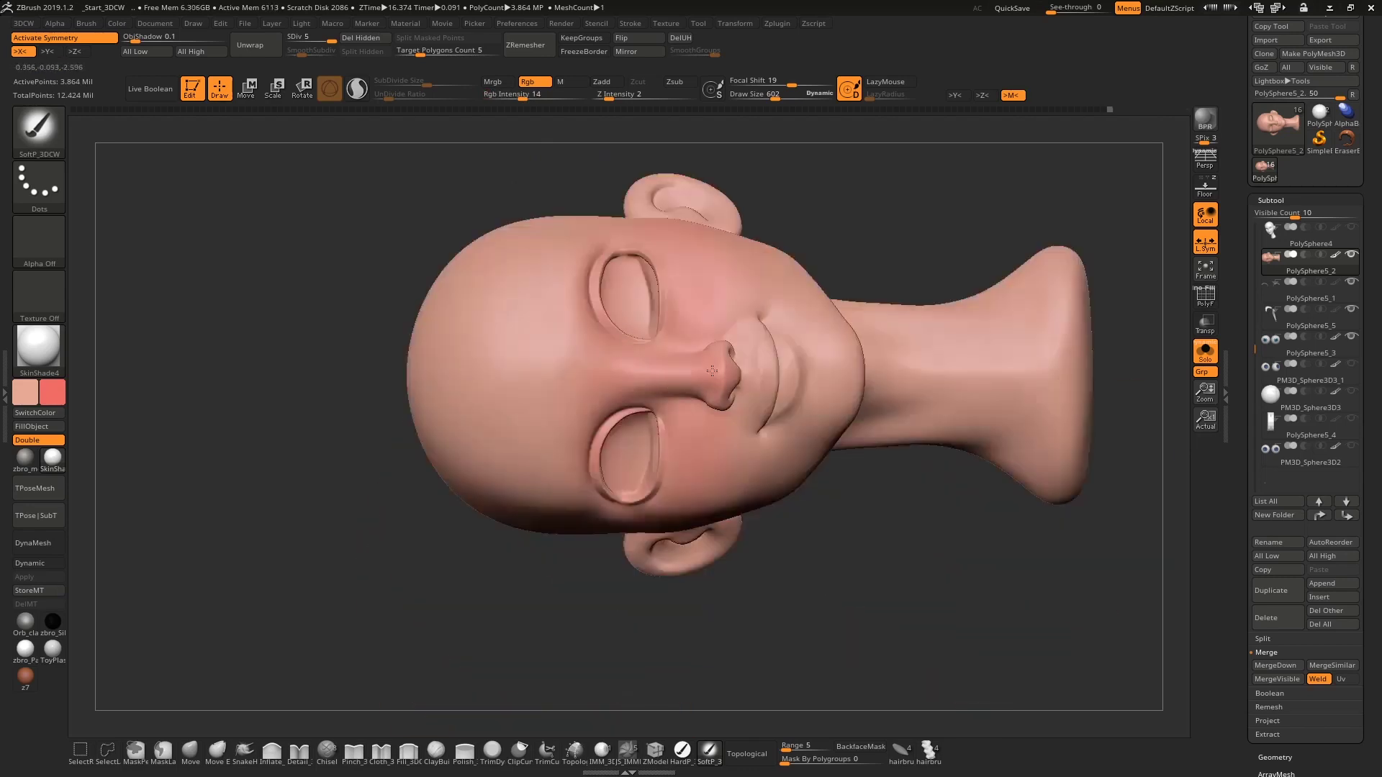
pyautogui.moveTo(573, 313)
pyautogui.mouseDown(button='right')
pyautogui.moveTo(741, 513)
pyautogui.moveTo(720, 446)
pyautogui.moveTo(768, 400)
pyautogui.mouseUp(button='right')
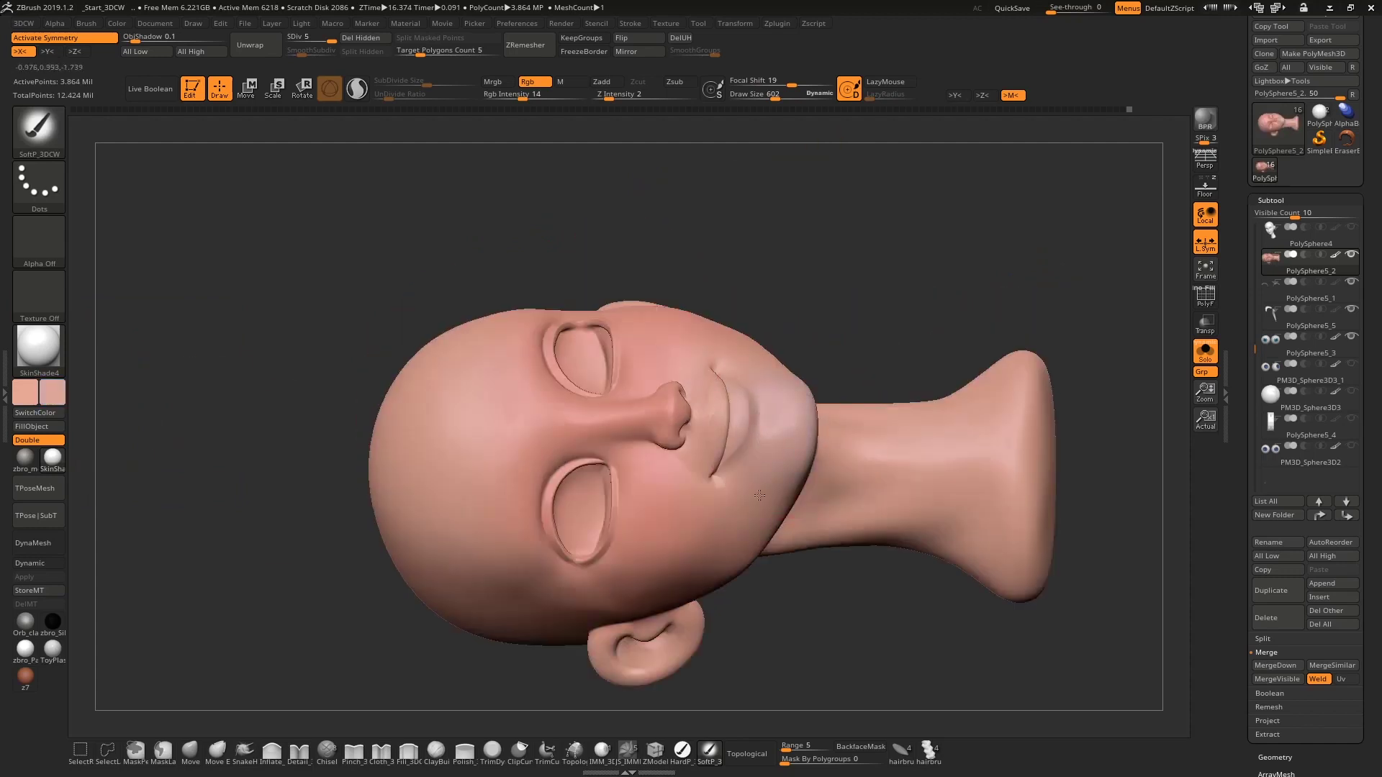
pyautogui.moveTo(759, 496); pyautogui.dragTo(736, 451, button='right')
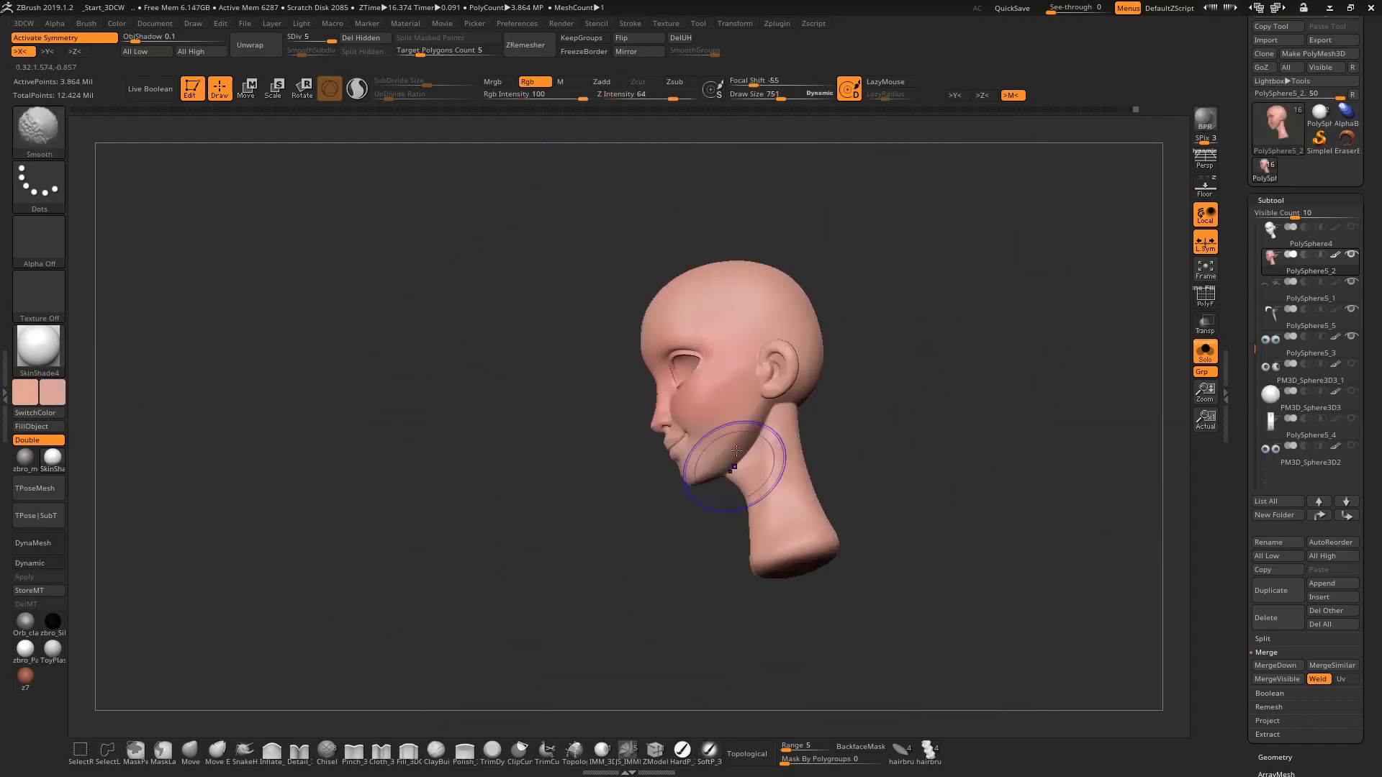
pyautogui.moveTo(643, 480)
pyautogui.mouseDown(button='right')
pyautogui.moveTo(698, 547)
pyautogui.moveTo(825, 441)
pyautogui.moveTo(717, 405)
pyautogui.moveTo(629, 557)
pyautogui.moveTo(716, 586)
pyautogui.moveTo(324, 407)
pyautogui.moveTo(524, 542)
pyautogui.moveTo(917, 322)
pyautogui.moveTo(657, 428)
pyautogui.moveTo(720, 468)
pyautogui.mouseUp(button='right')
# Step: Pick red for the lips, prepare the mask, and solo the head zoomed on the mouth
pyautogui.click(53, 392)
pyautogui.click(175, 380)
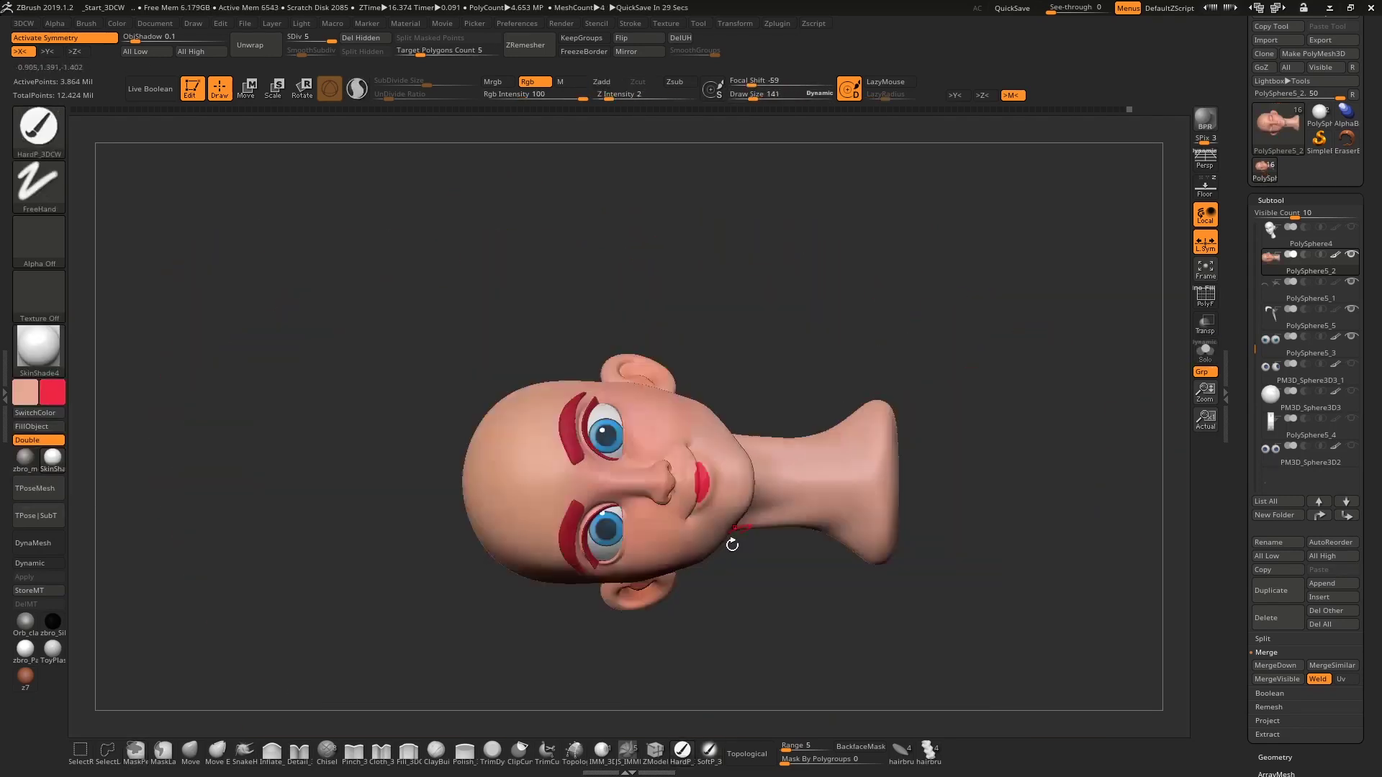
pyautogui.click(1205, 352)
pyautogui.moveTo(1154, 379); pyautogui.dragTo(564, 438, button='right')
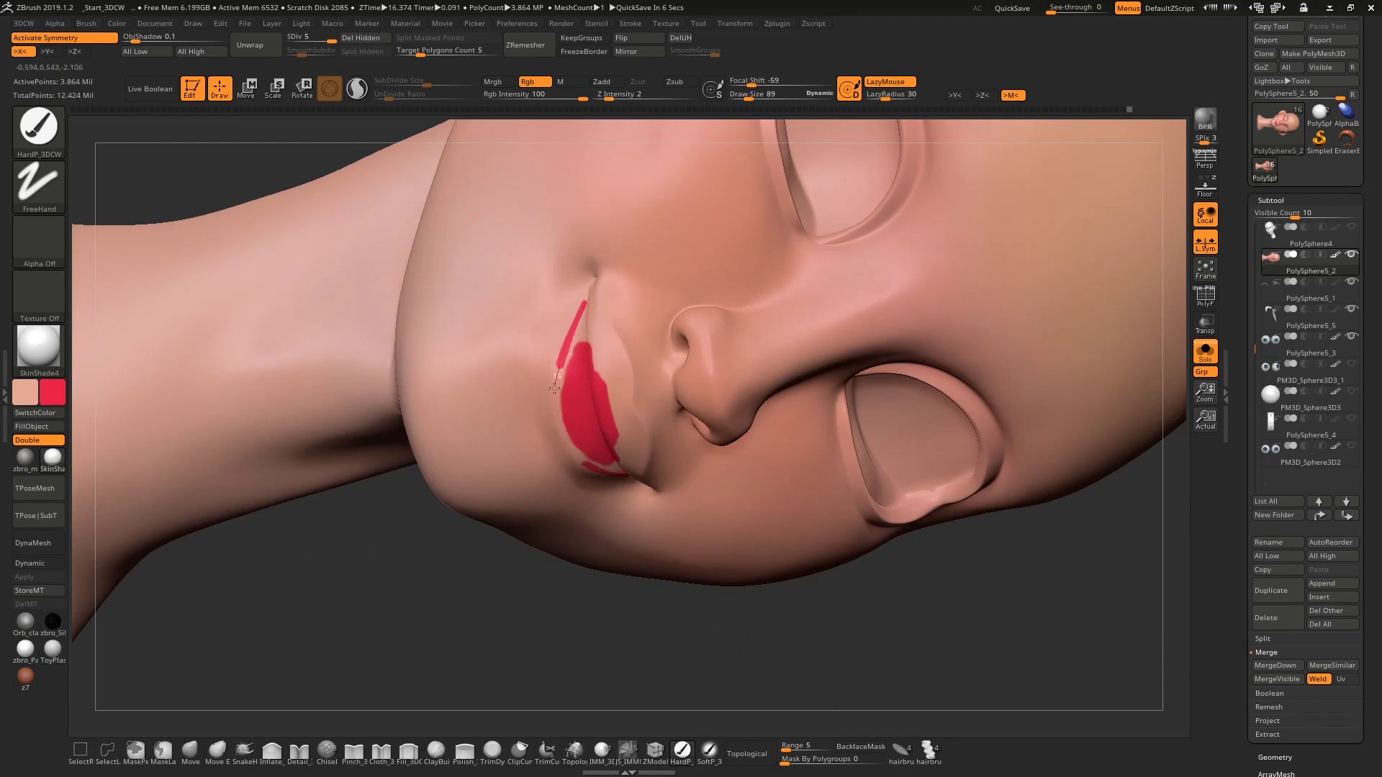
pyautogui.moveTo(590, 307)
pyautogui.mouseDown(button='right')
pyautogui.moveTo(569, 323)
pyautogui.moveTo(578, 342)
pyautogui.mouseUp(button='right')
pyautogui.press('space')
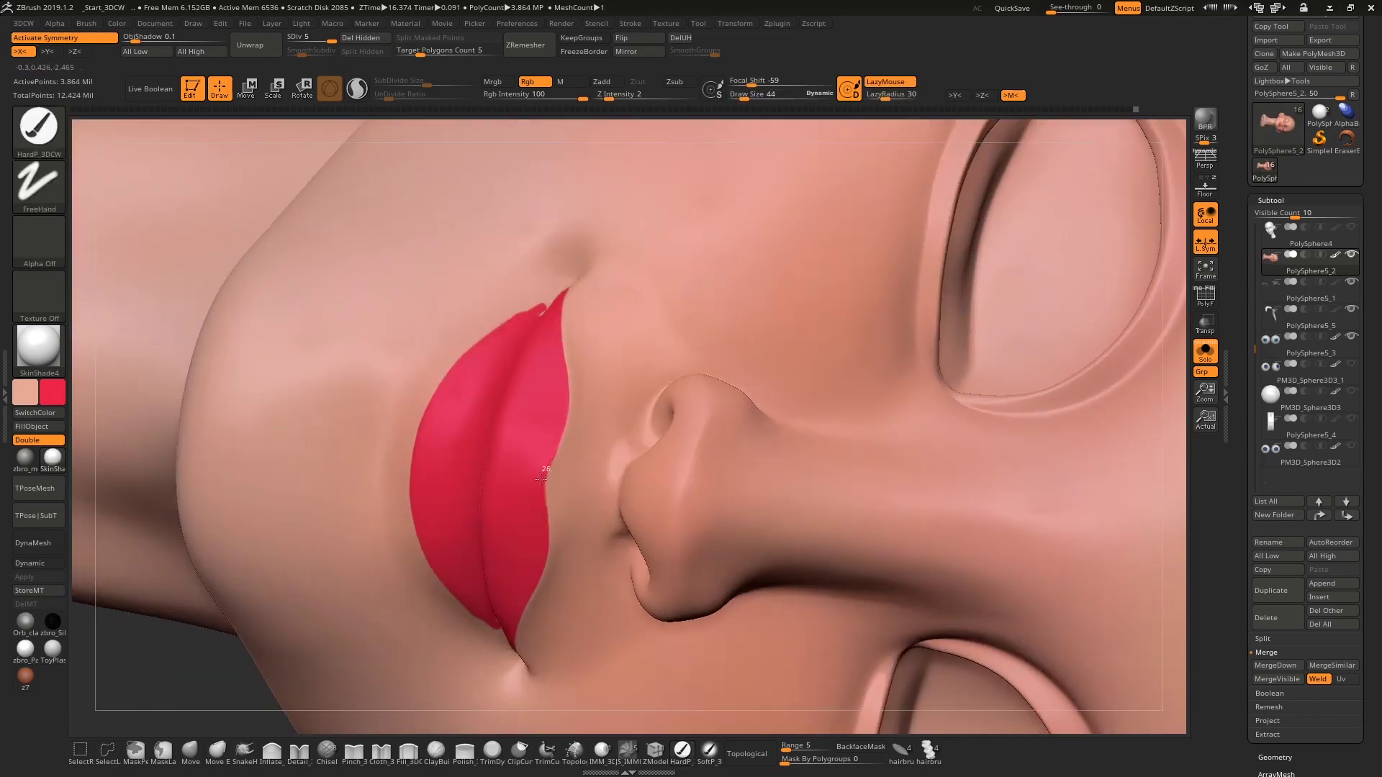
# Step: Isolate the lip area, show the rest of the head again, and sample the lip red
pyautogui.moveTo(543, 417); pyautogui.dragTo(526, 383, button='right')
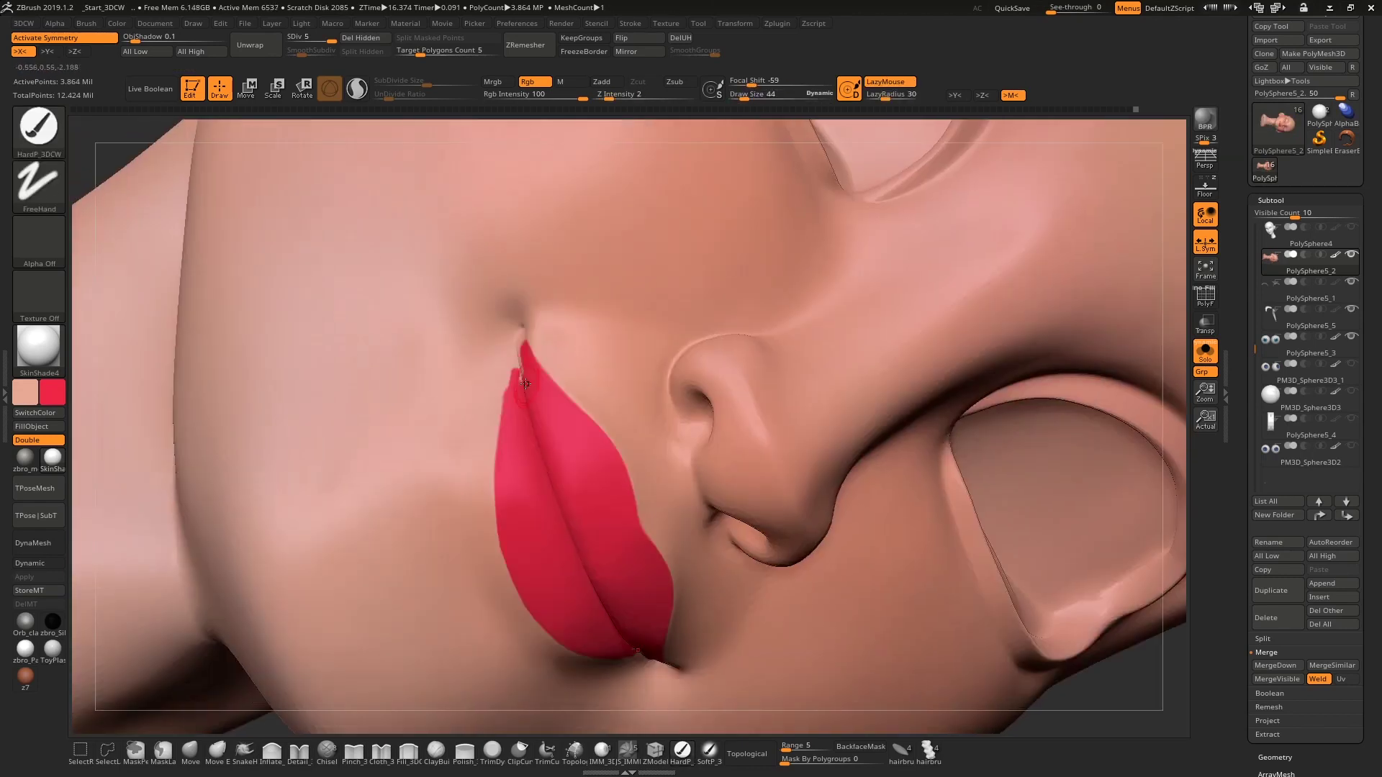
pyautogui.moveTo(519, 332)
pyautogui.mouseDown(button='right')
pyautogui.moveTo(548, 368)
pyautogui.moveTo(552, 331)
pyautogui.mouseUp(button='right')
pyautogui.keyDown('ctrl'); pyautogui.keyDown('shift'); pyautogui.click(548, 368); pyautogui.keyUp('shift'); pyautogui.keyUp('ctrl')
pyautogui.moveTo(491, 603)
pyautogui.mouseDown(button='right')
pyautogui.moveTo(586, 426)
pyautogui.moveTo(435, 577)
pyautogui.mouseUp(button='right')
pyautogui.keyDown('ctrl'); pyautogui.keyDown('shift'); pyautogui.click(641, 457); pyautogui.keyUp('shift'); pyautogui.keyUp('ctrl')
pyautogui.moveTo(641, 456)
pyautogui.keyDown('ctrl'); pyautogui.mouseDown(button='right')
pyautogui.moveTo(692, 416)
pyautogui.moveTo(715, 503)
pyautogui.moveTo(547, 475)
pyautogui.moveTo(442, 524)
pyautogui.moveTo(1058, 425)
pyautogui.moveTo(647, 446)
pyautogui.mouseUp(button='right'); pyautogui.keyUp('ctrl')
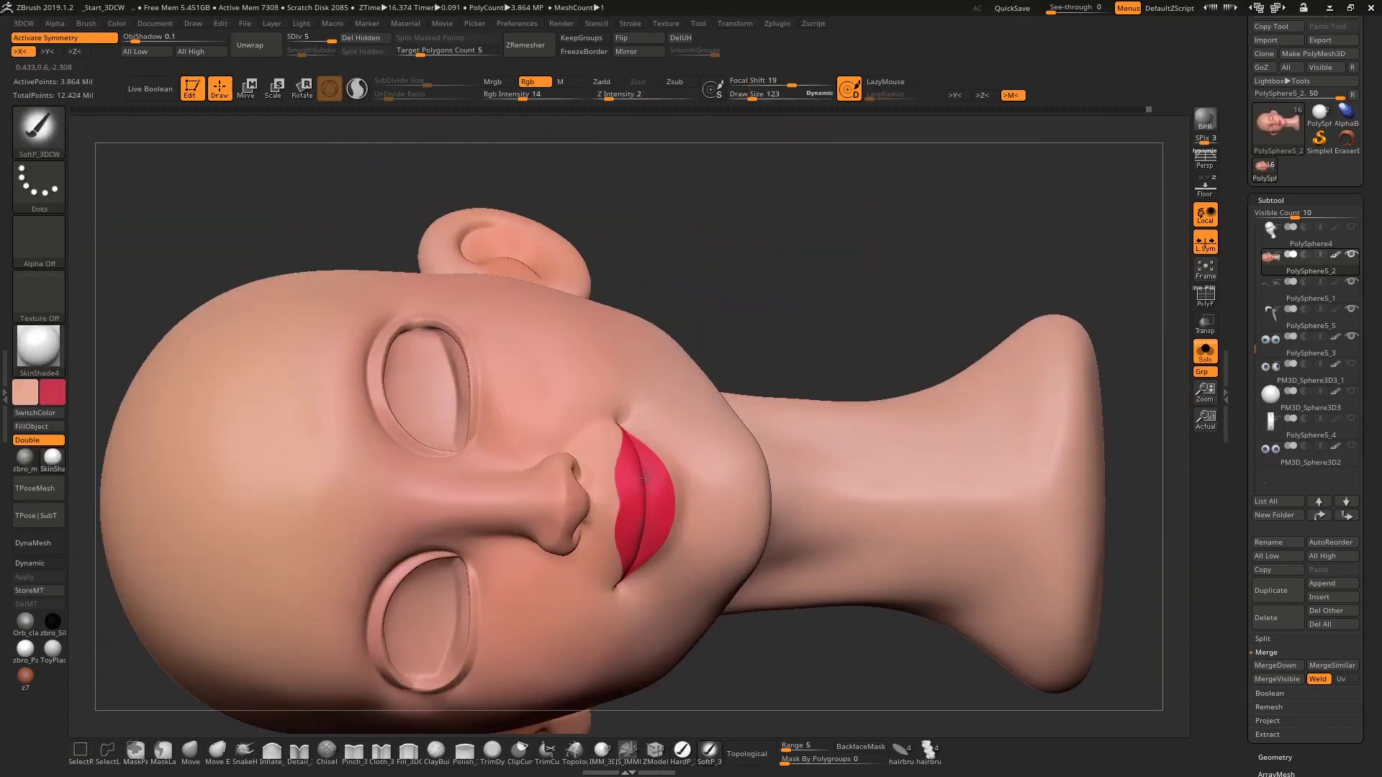
pyautogui.keyDown('ctrl'); pyautogui.moveTo(512, 456); pyautogui.dragTo(627, 460, button='right'); pyautogui.keyUp('ctrl')
pyautogui.press('c')
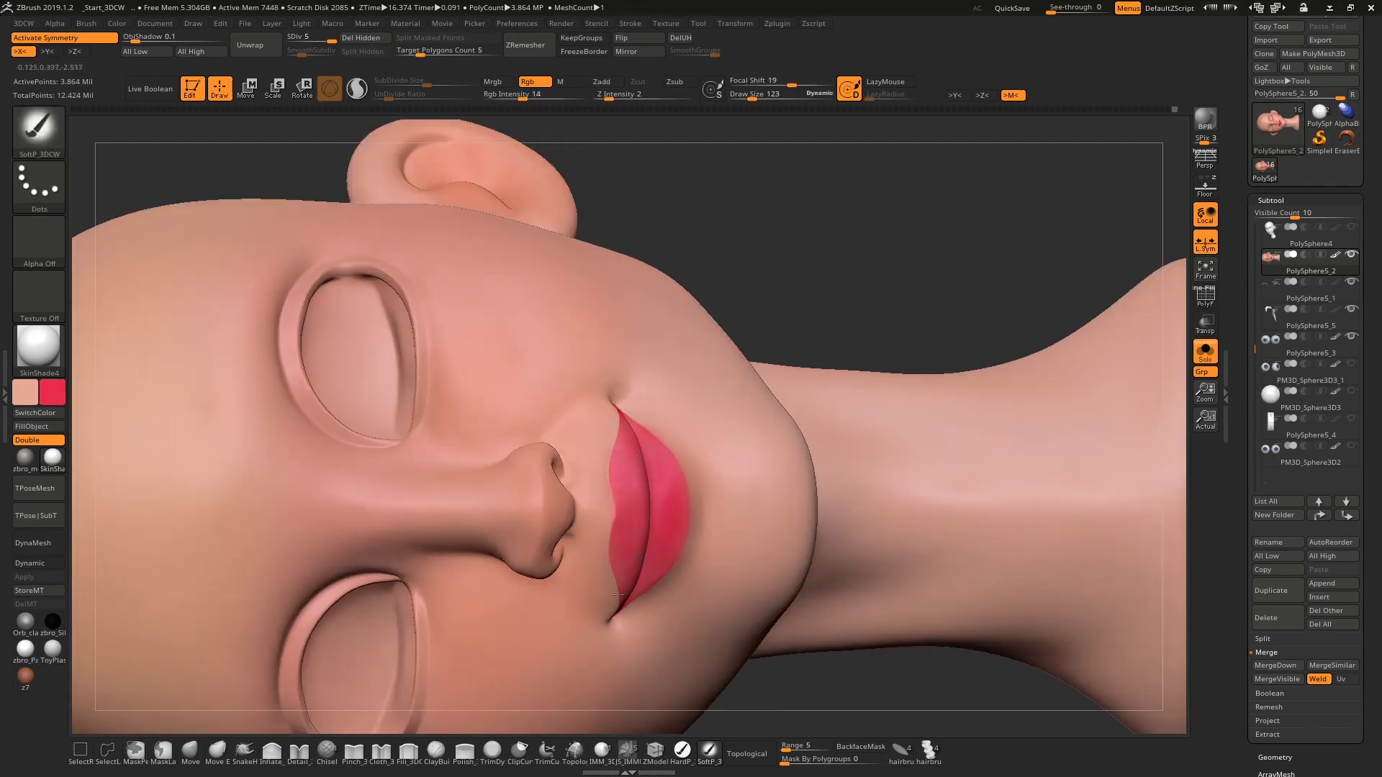
# Step: Orbit the head from a low angle round to face the eye area
pyautogui.moveTo(617, 450); pyautogui.dragTo(667, 576, button='right')
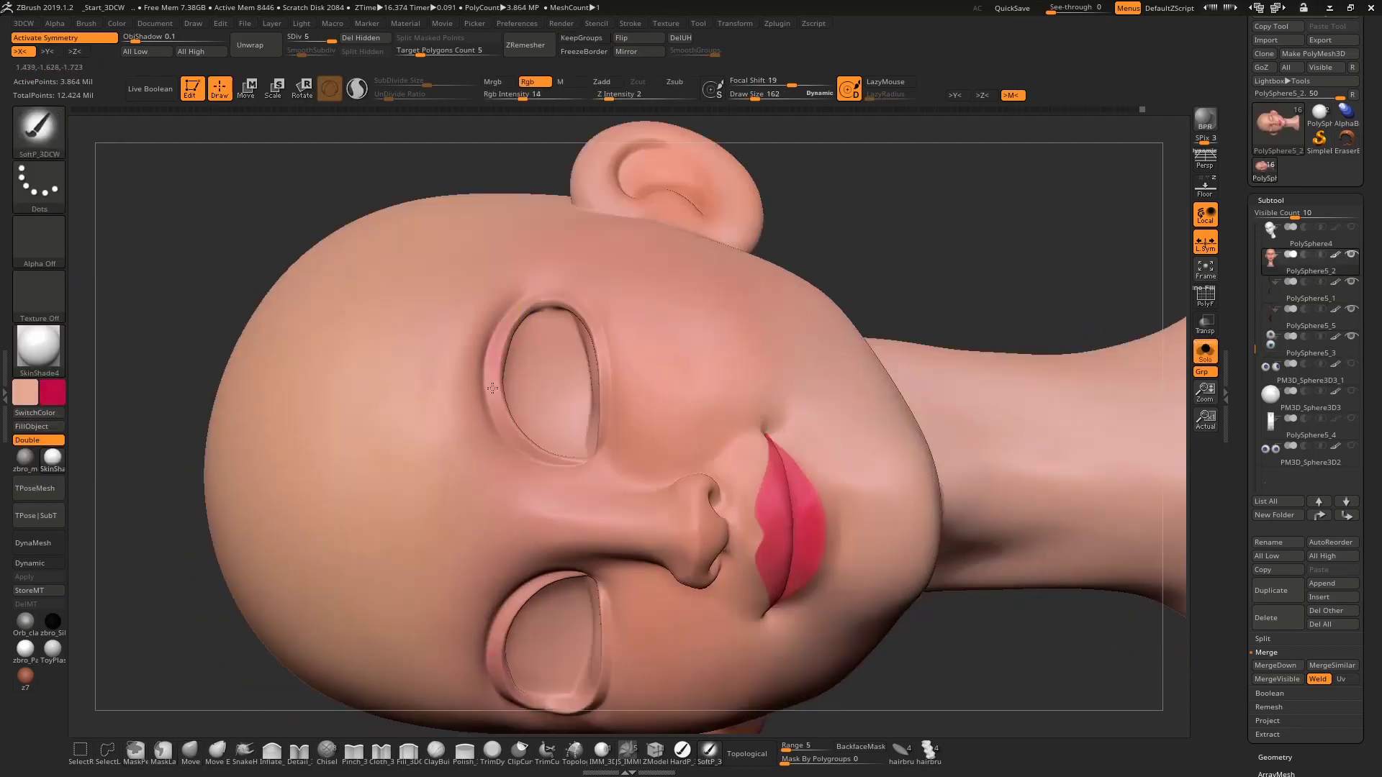
pyautogui.moveTo(492, 389); pyautogui.dragTo(563, 458, button='right')
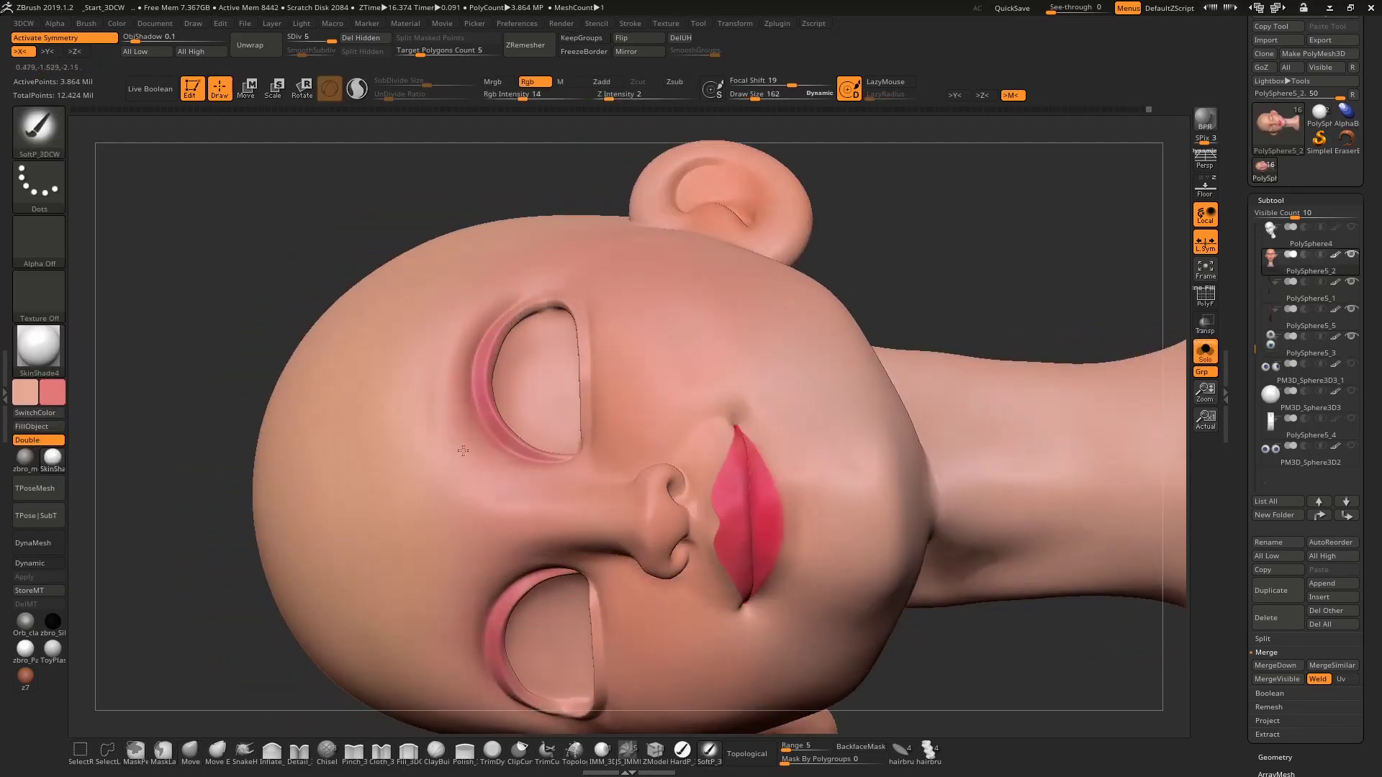
pyautogui.moveTo(463, 450); pyautogui.dragTo(481, 387, button='right')
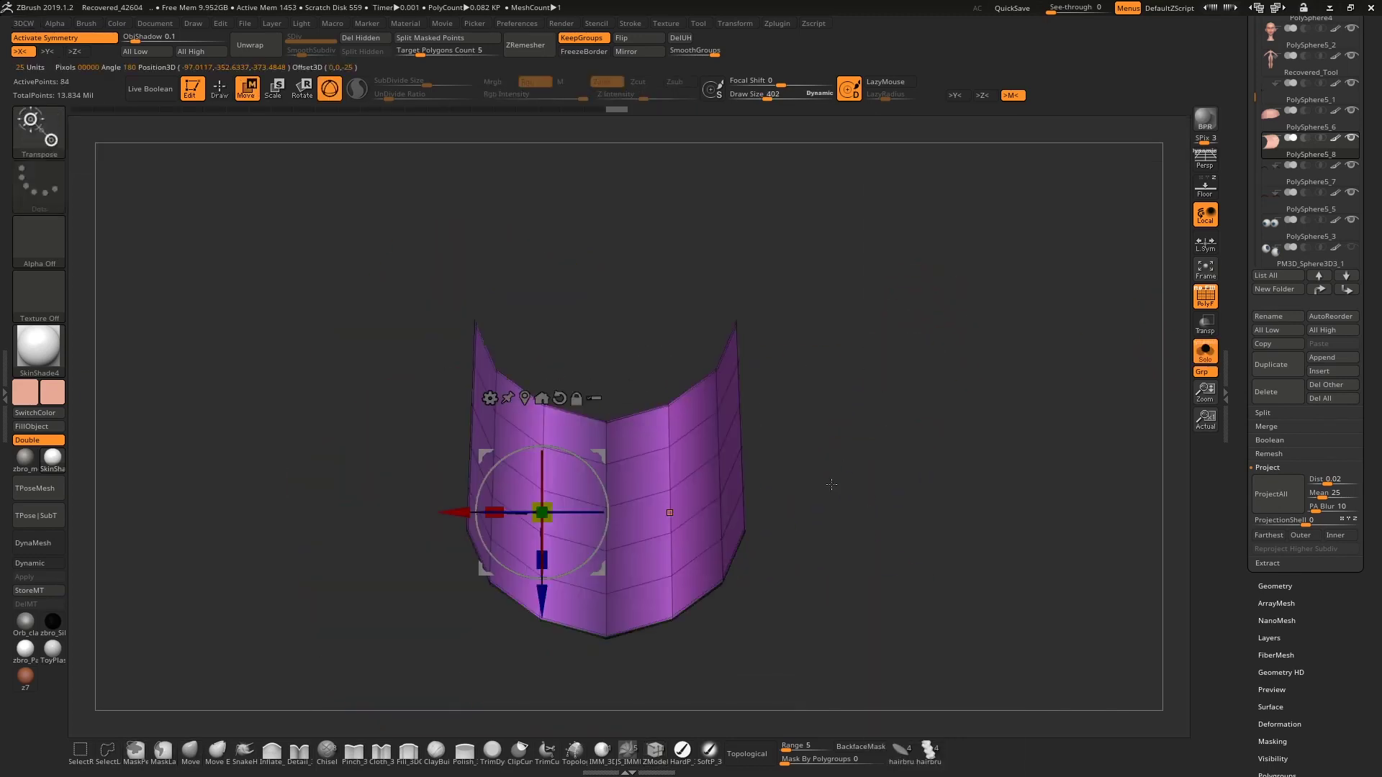
# Step: Release the Ctrl mask rectangle on the cap panel piece
pyautogui.keyDown('ctrl'); pyautogui.moveTo(732, 610); pyautogui.dragTo(733, 610); pyautogui.keyUp('ctrl')
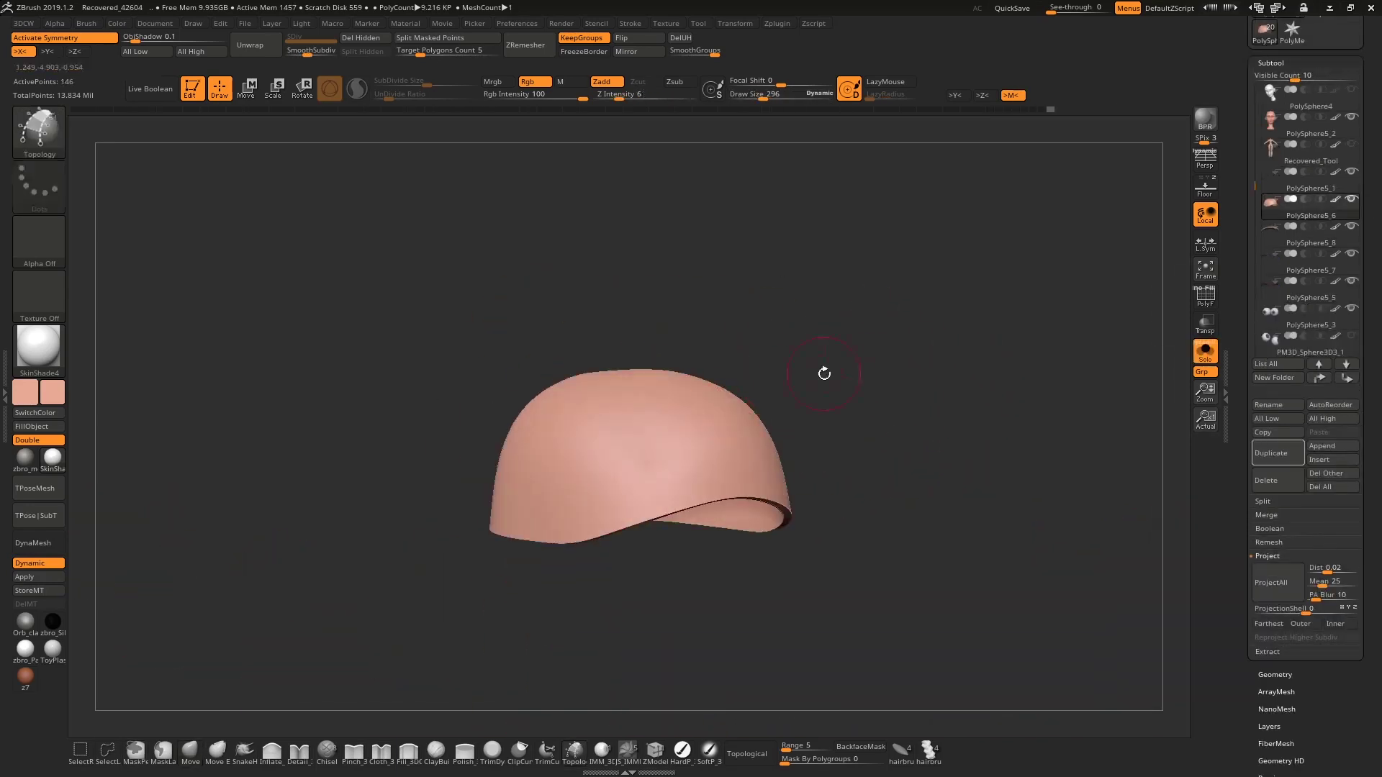
# Step: Tilt the head's top toward view and rotate to enlarge its right side
pyautogui.moveTo(650, 443); pyautogui.dragTo(632, 533, button='right')
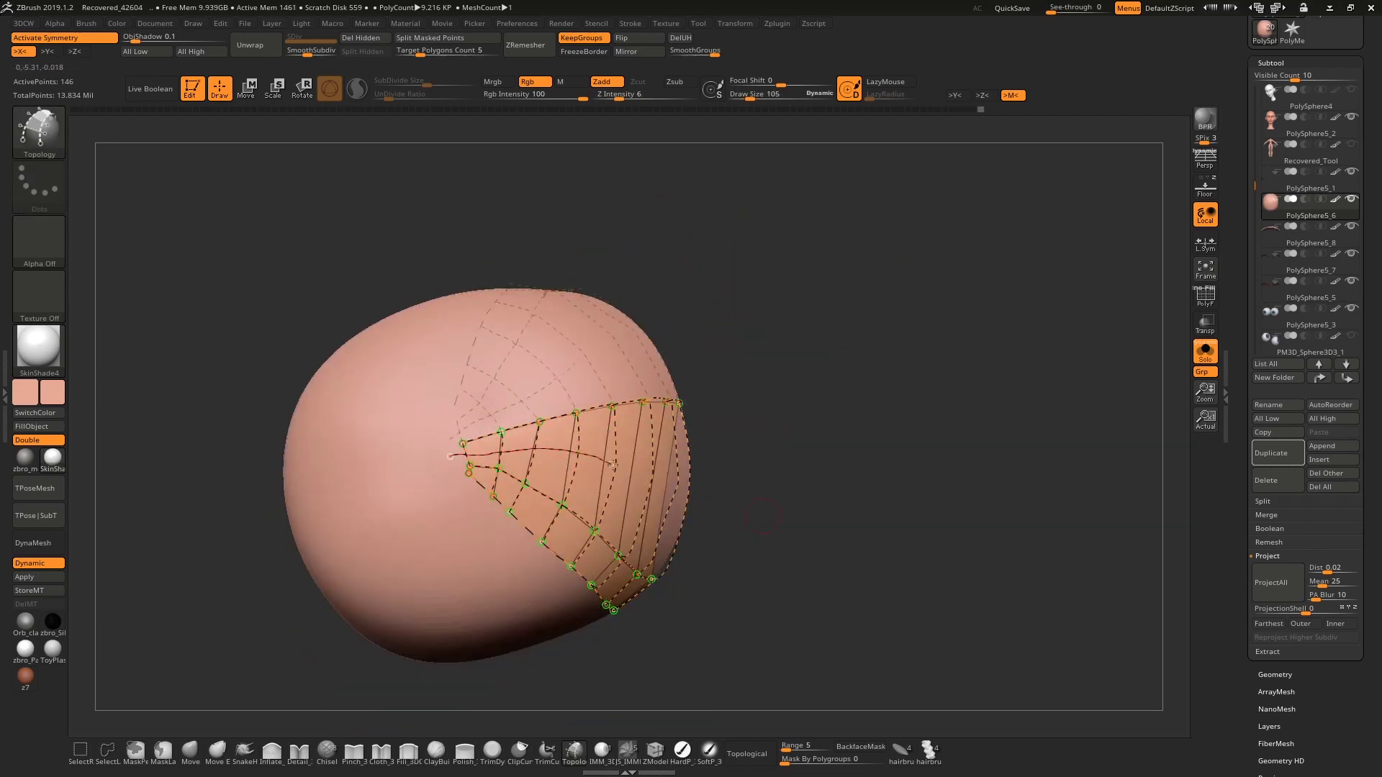
pyautogui.moveTo(612, 464); pyautogui.dragTo(684, 440, button='right')
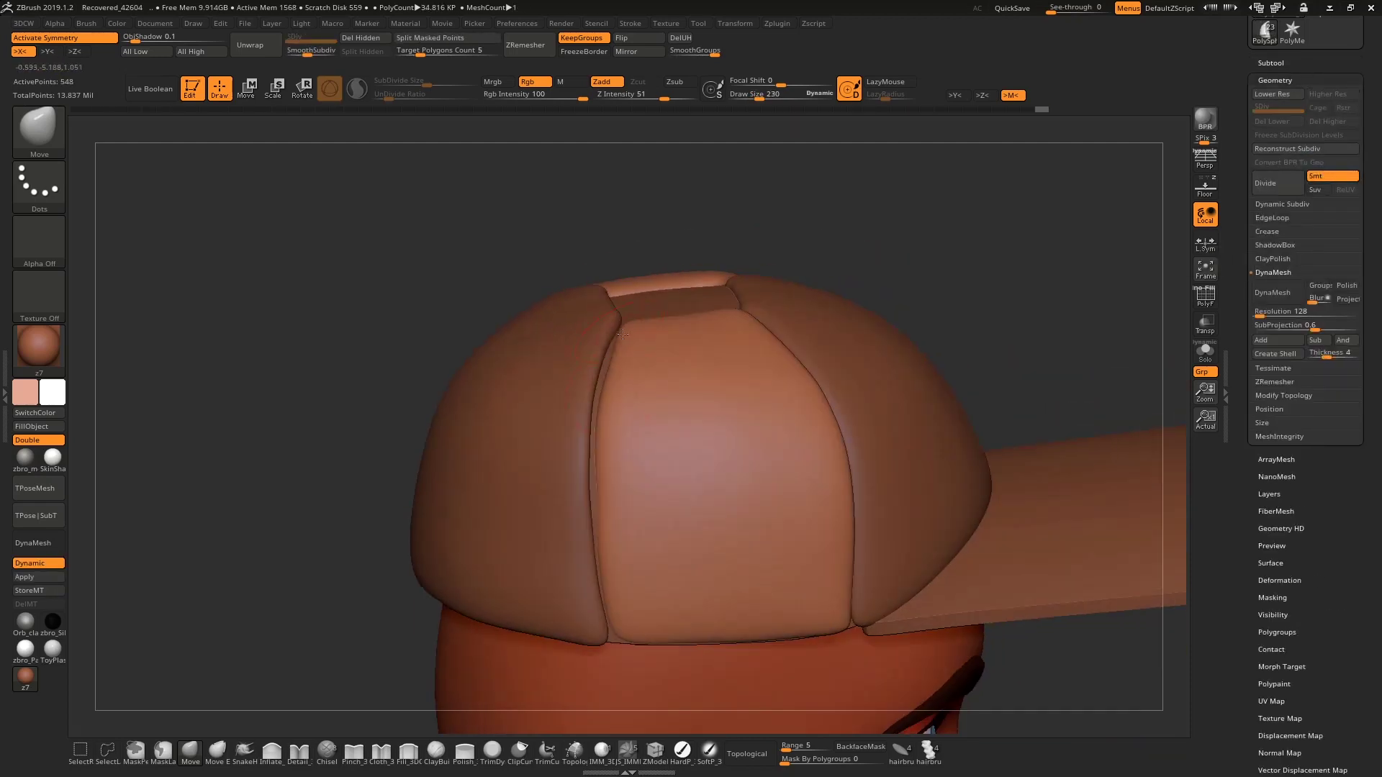
# Step: Rotate the cap to check its panels from the front, then mask a rectangular area across it
pyautogui.moveTo(599, 410)
pyautogui.mouseDown(button='right')
pyautogui.moveTo(698, 619)
pyautogui.moveTo(896, 326)
pyautogui.mouseUp(button='right')
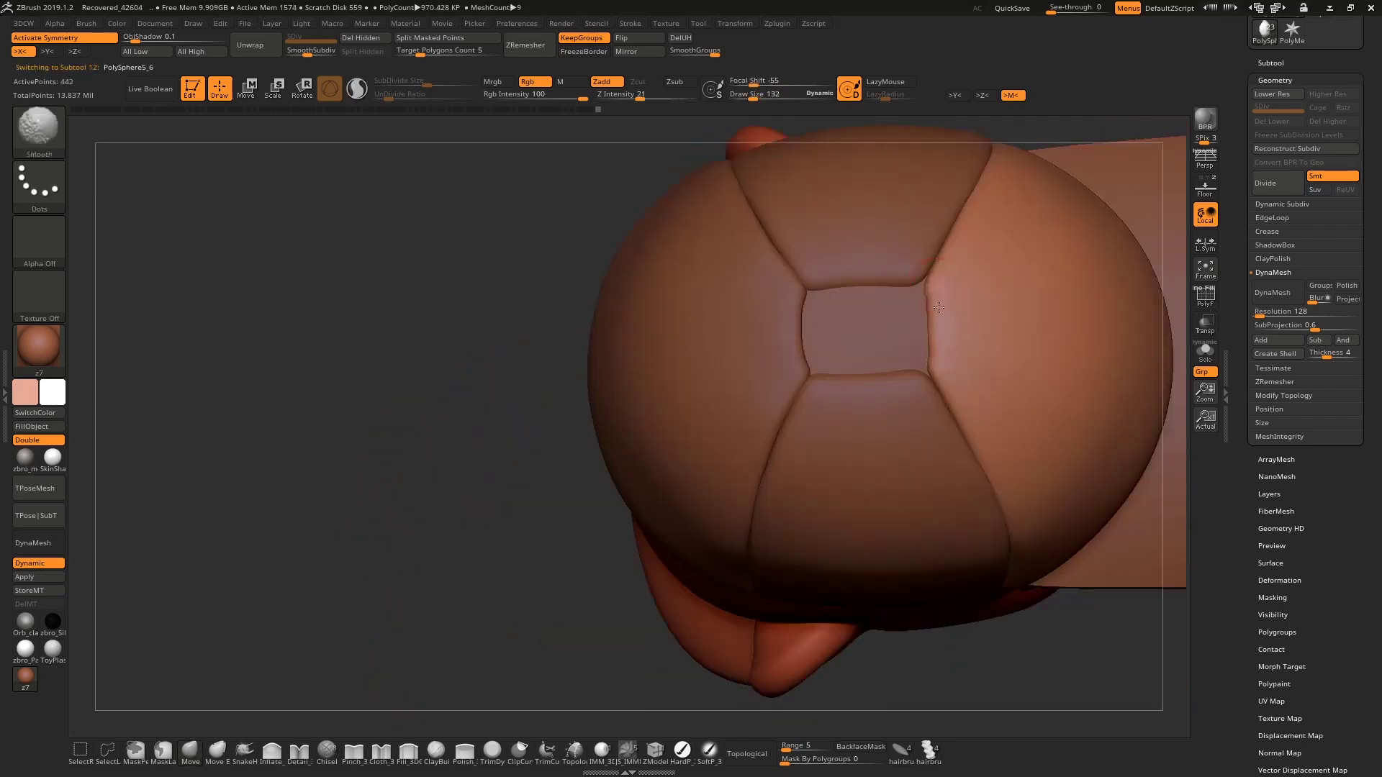
pyautogui.moveTo(896, 326); pyautogui.dragTo(997, 326, button='right')
pyautogui.press('space')
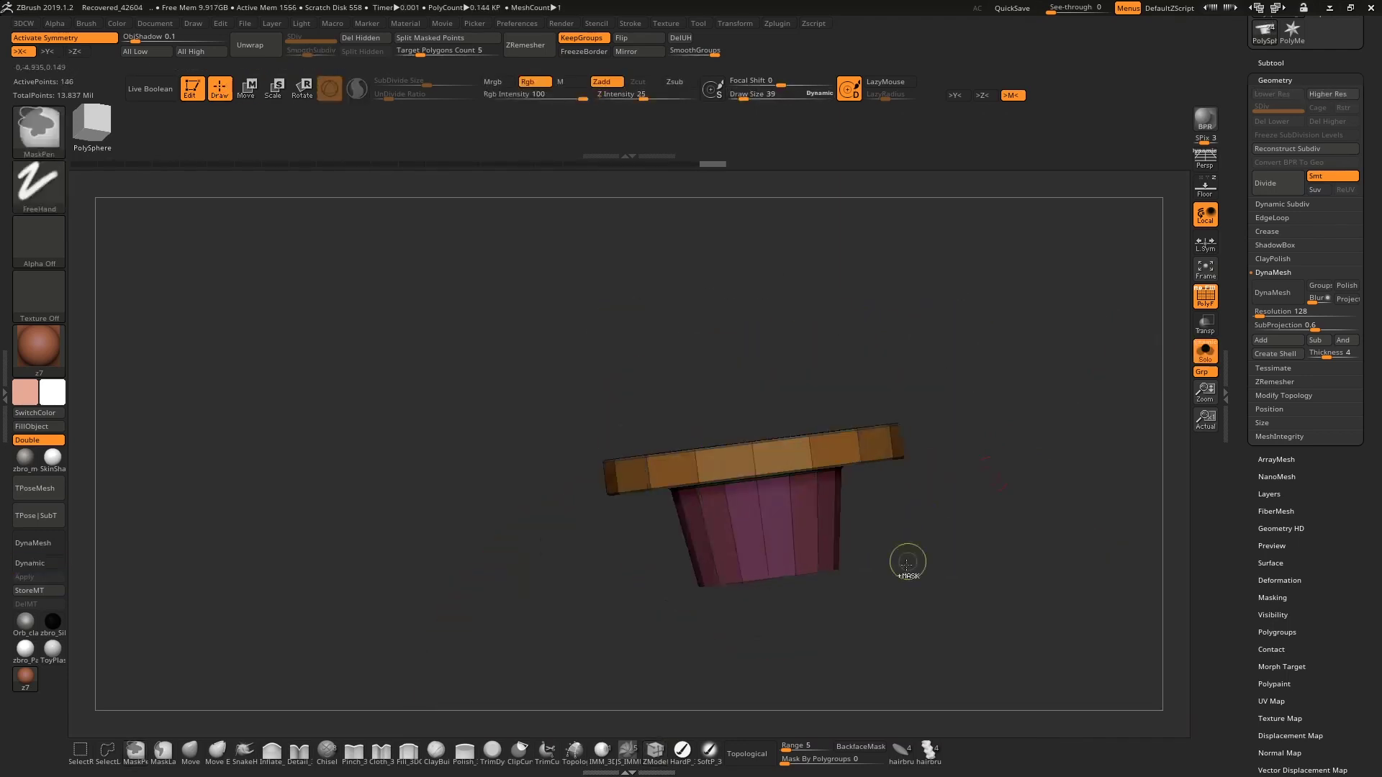
pyautogui.keyDown('ctrl'); pyautogui.moveTo(632, 616); pyautogui.dragTo(910, 492); pyautogui.keyUp('ctrl')
# Step: Position the cap button with the gizmo and MergeDown it into the cap
pyautogui.press('w')
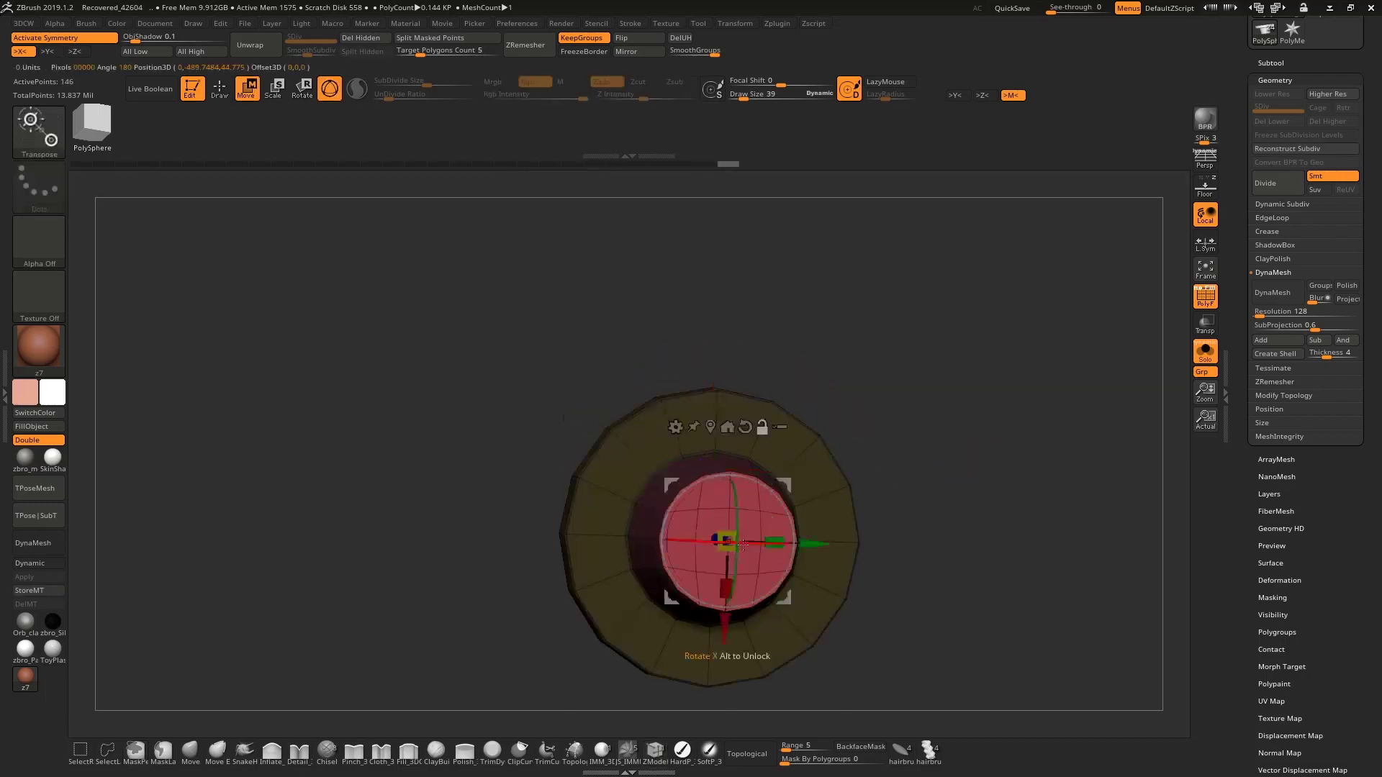
pyautogui.moveTo(828, 531); pyautogui.dragTo(721, 520)
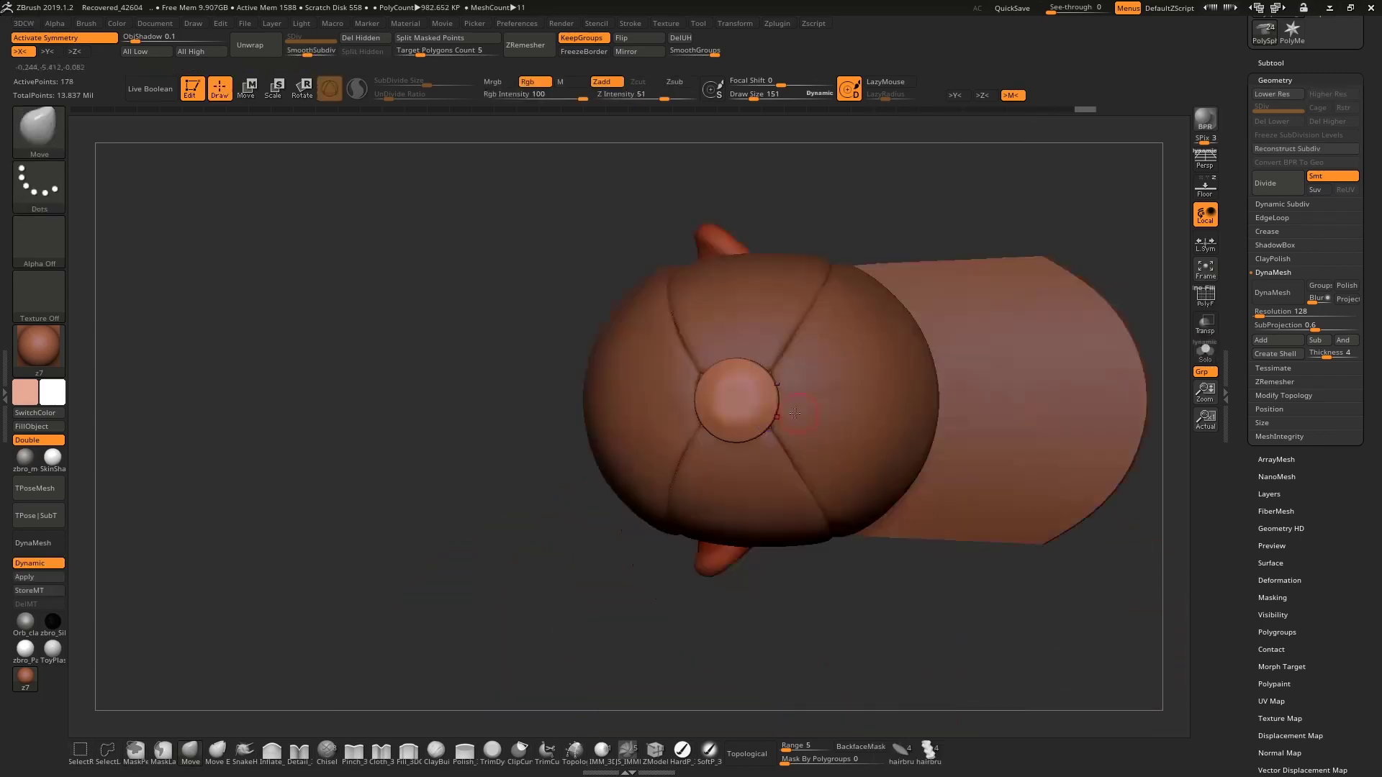
pyautogui.moveTo(1253, 168); pyautogui.dragTo(1275, 555)
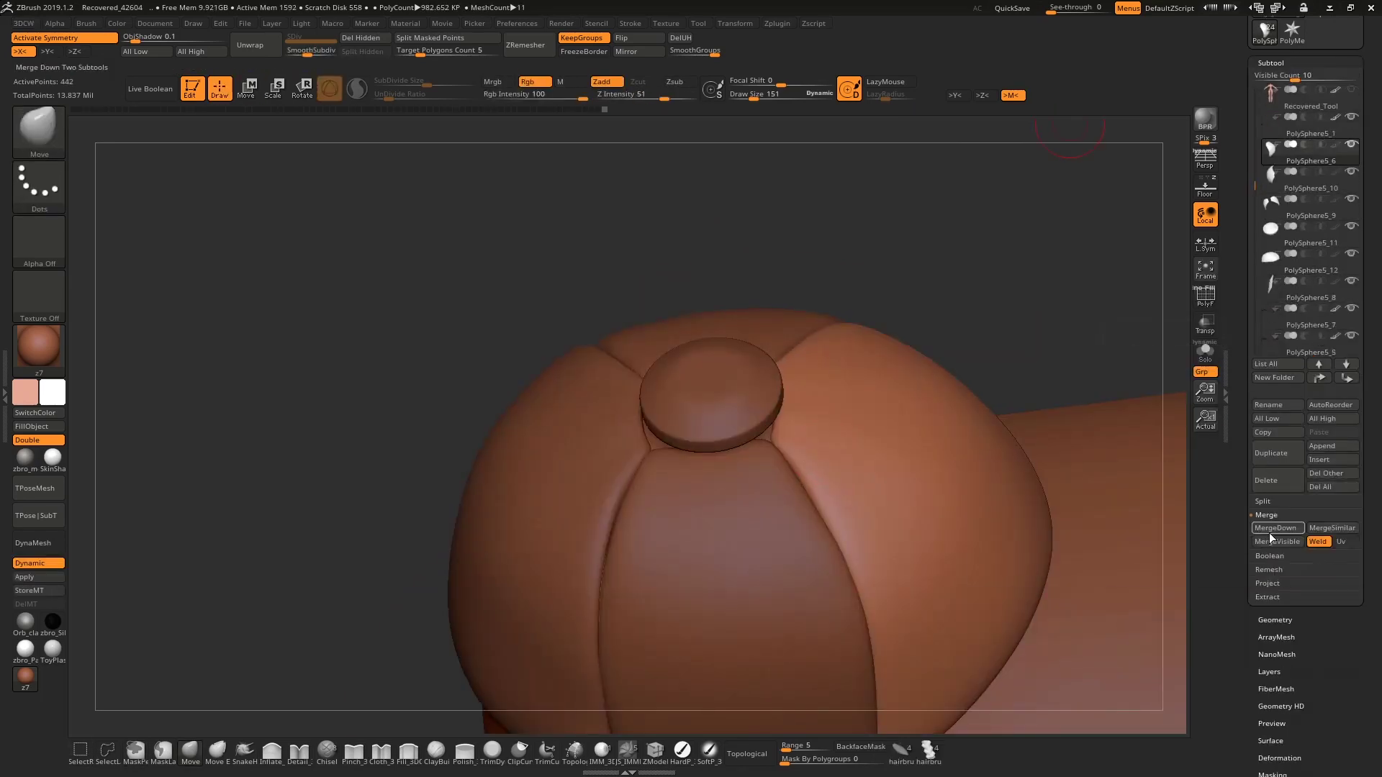
pyautogui.click(1270, 532)
pyautogui.click(1138, 559)
# Step: Turn the cap to a side view, then look down on it from above
pyautogui.moveTo(791, 252); pyautogui.dragTo(781, 433)
pyautogui.moveTo(781, 433)
pyautogui.mouseDown(button='right')
pyautogui.moveTo(811, 440)
pyautogui.moveTo(756, 355)
pyautogui.moveTo(991, 364)
pyautogui.moveTo(946, 277)
pyautogui.moveTo(1089, 253)
pyautogui.moveTo(993, 323)
pyautogui.mouseUp(button='right')
pyautogui.press('space')
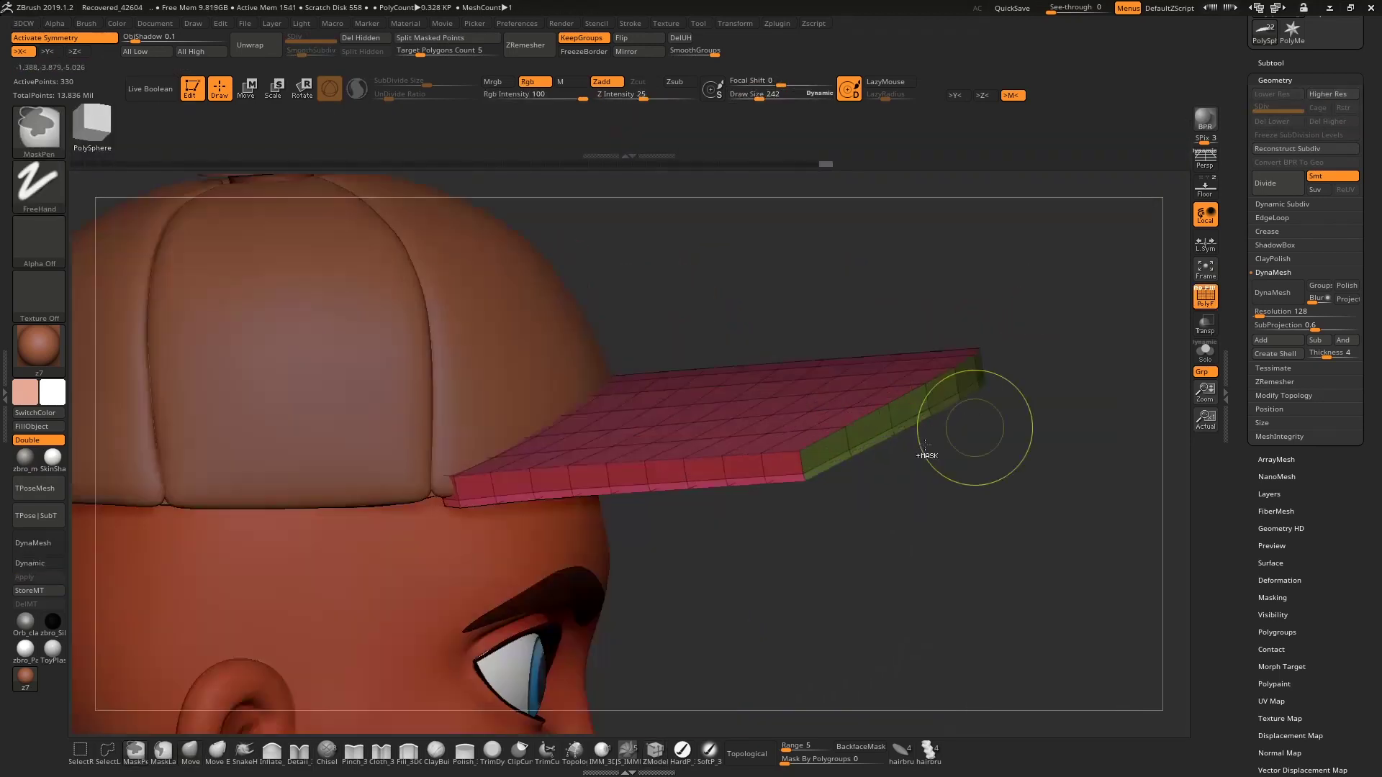
# Step: Check the curved brim from side and top views, then inspect the soloed cap
pyautogui.moveTo(1027, 365); pyautogui.dragTo(981, 502, button='right')
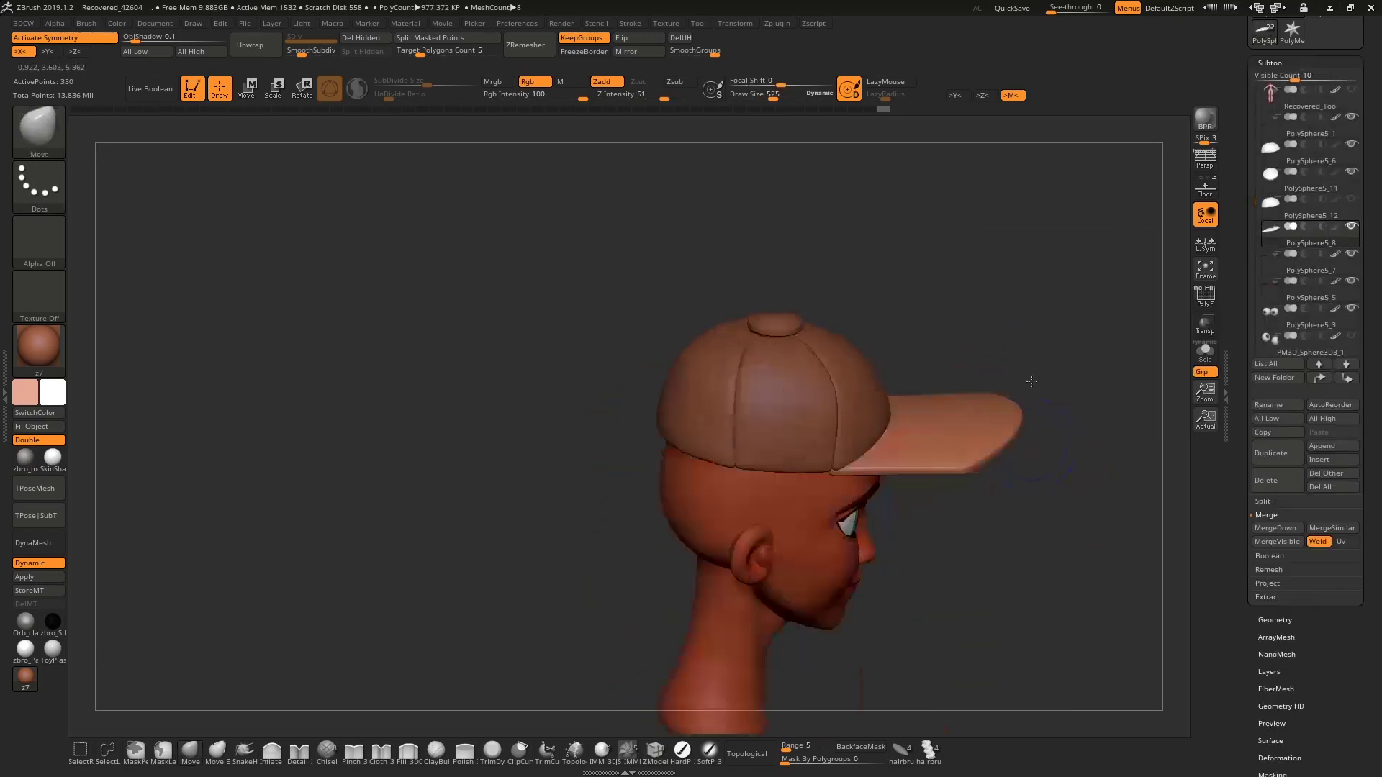
pyautogui.keyDown('shift'); pyautogui.moveTo(941, 437); pyautogui.dragTo(942, 396, button='right'); pyautogui.keyUp('shift')
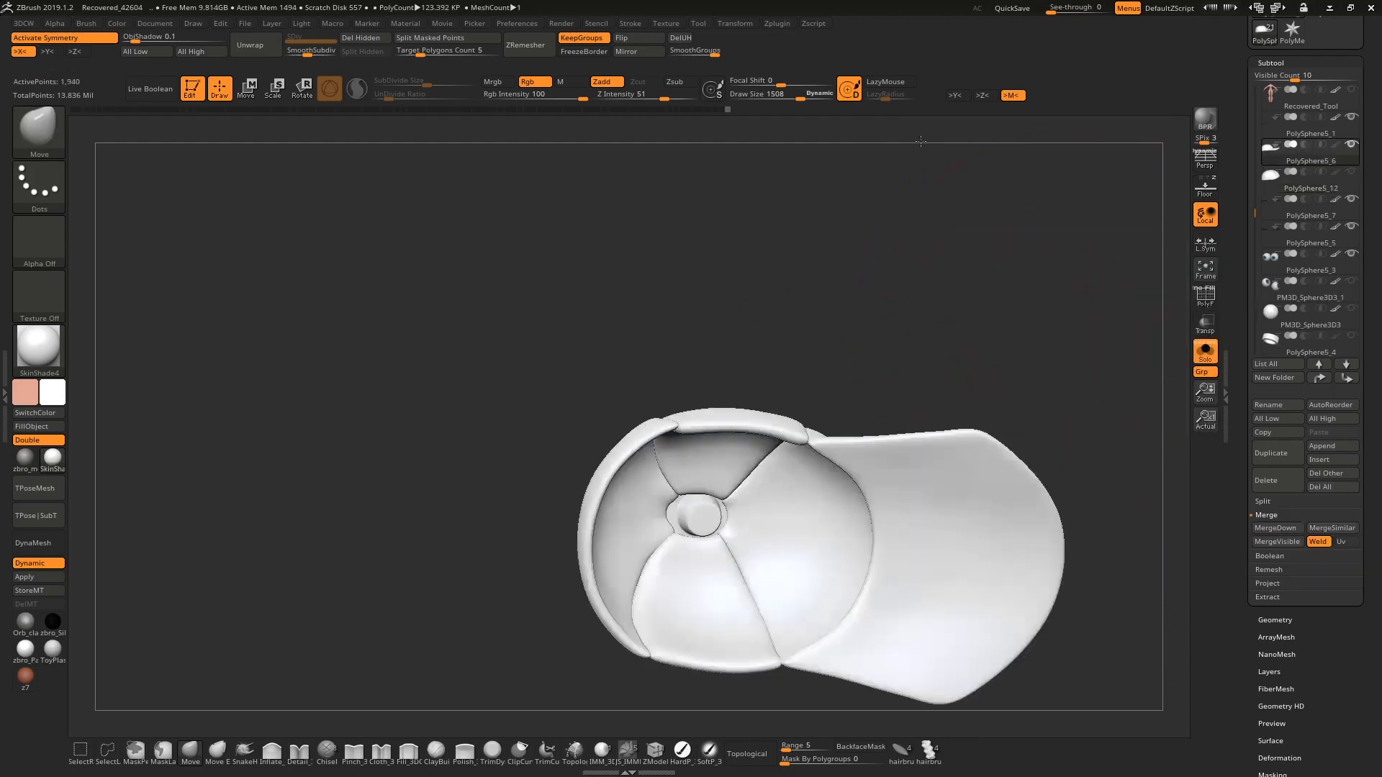
pyautogui.moveTo(899, 547); pyautogui.dragTo(783, 507)
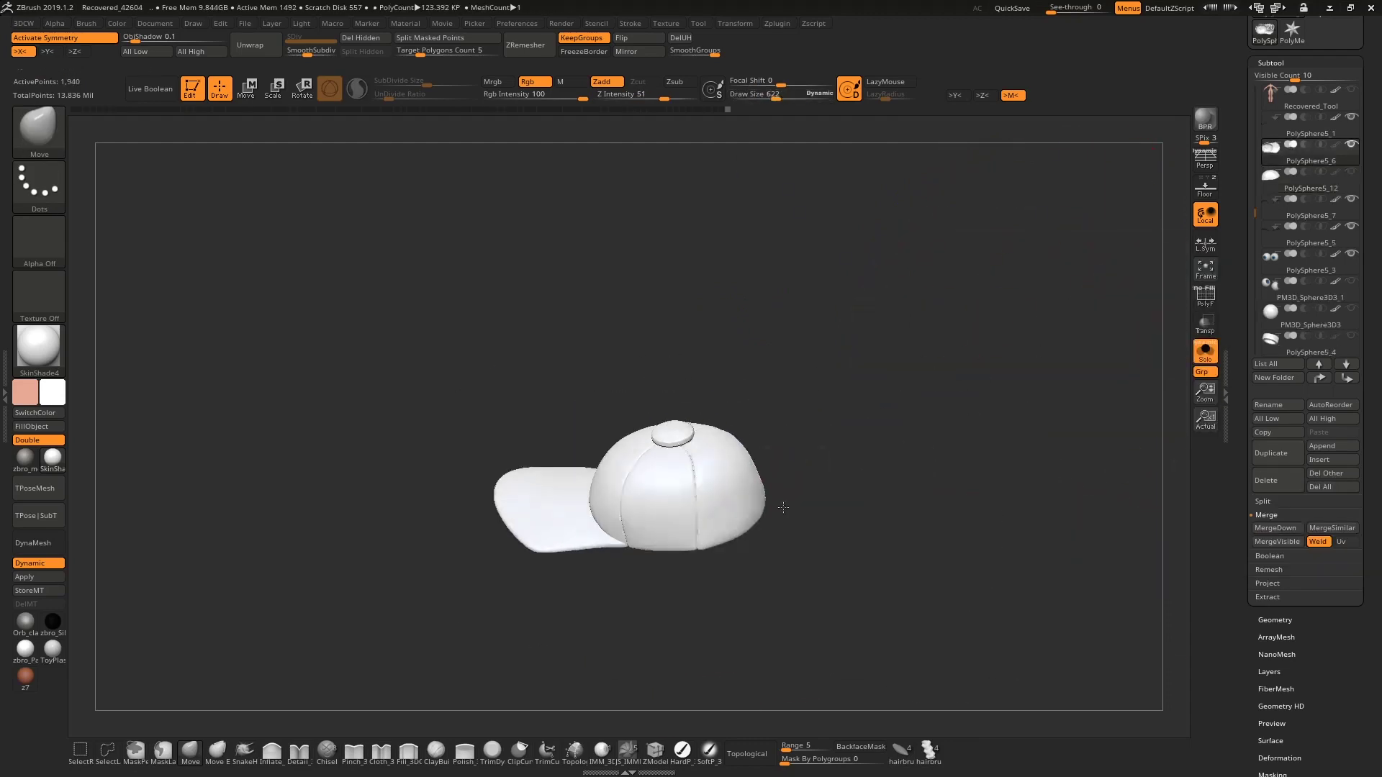
# Step: Fit the cap onto the head with the Transpose gizmo, checking it in side profile
pyautogui.moveTo(698, 565); pyautogui.dragTo(741, 550, button='right')
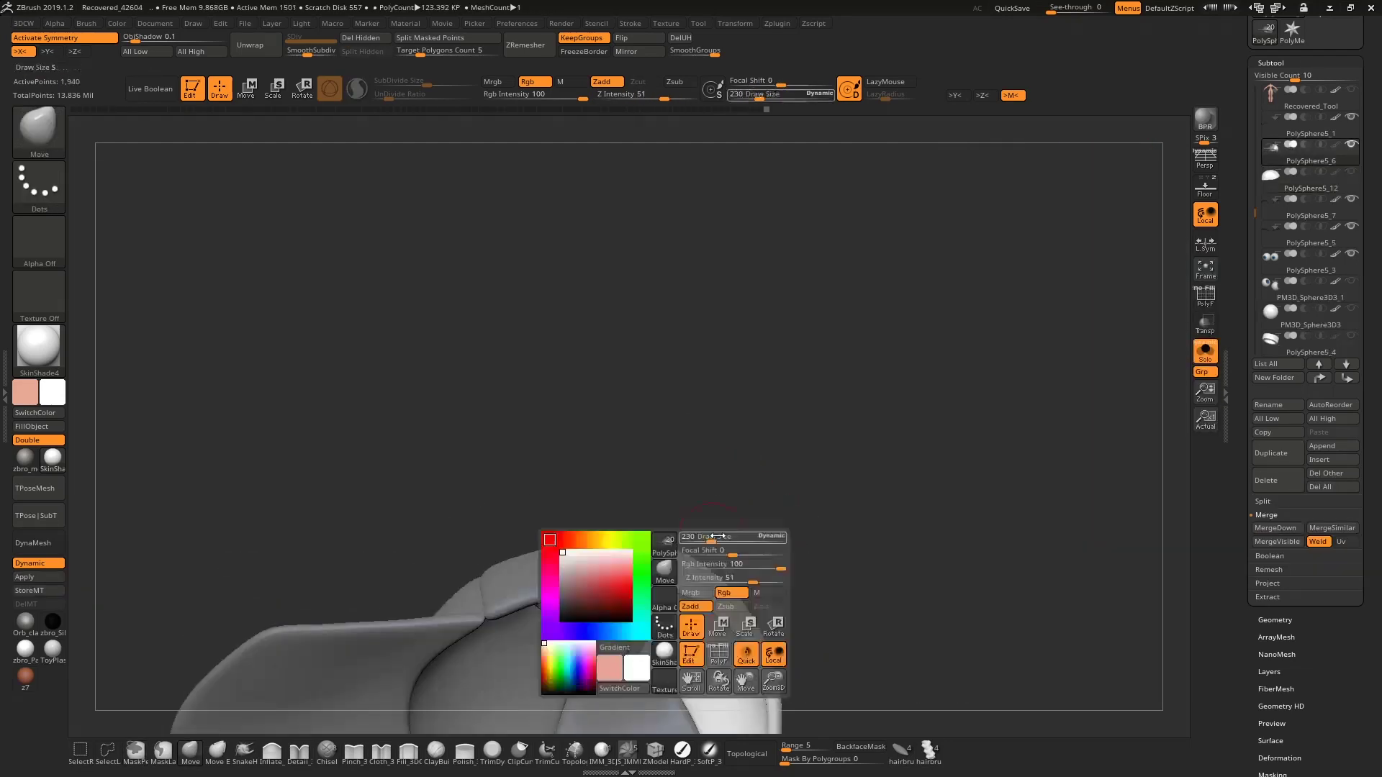
pyautogui.moveTo(762, 503)
pyautogui.keyDown('ctrl'); pyautogui.mouseDown(button='right')
pyautogui.moveTo(852, 612)
pyautogui.moveTo(693, 585)
pyautogui.moveTo(1004, 421)
pyautogui.moveTo(911, 435)
pyautogui.mouseUp(button='right'); pyautogui.keyUp('ctrl')
pyautogui.rightClick(1004, 421)
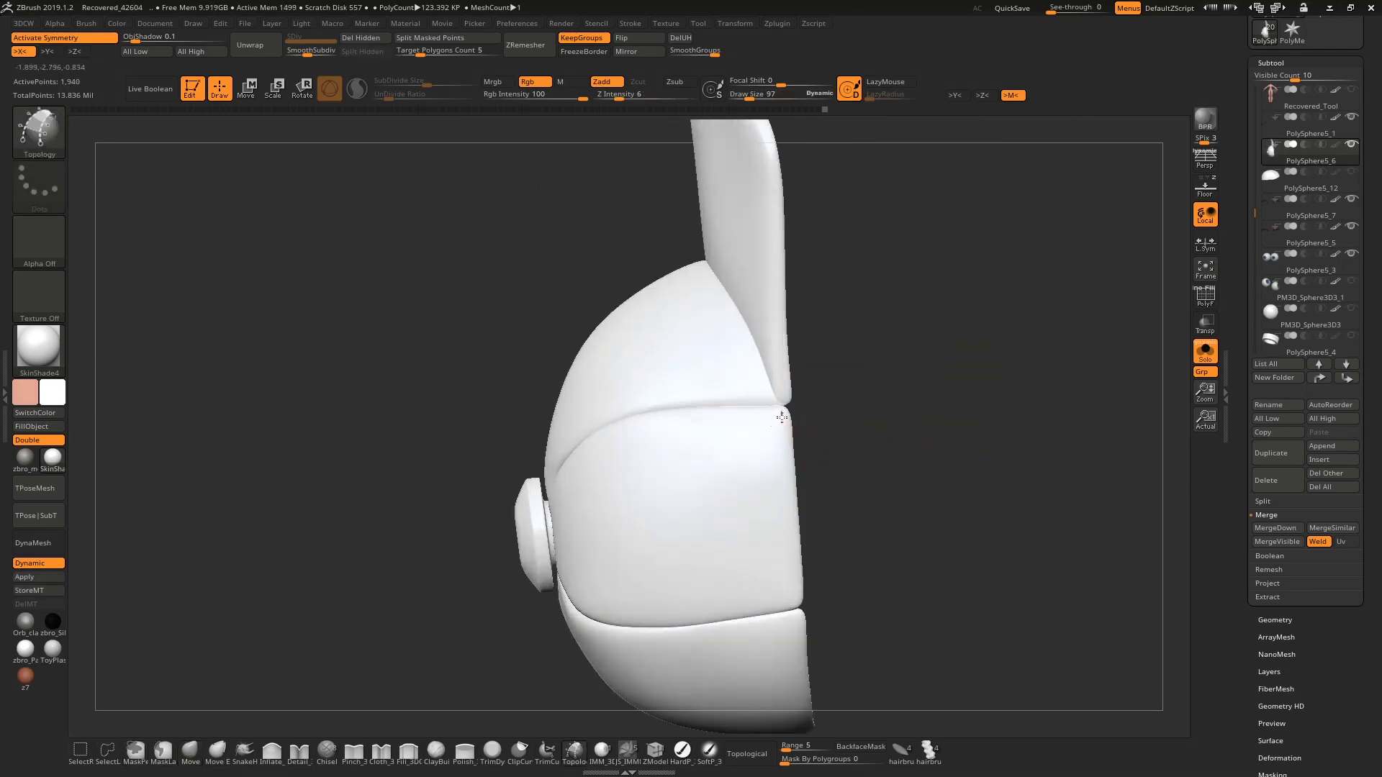
pyautogui.press('w')
pyautogui.click(1205, 352)
pyautogui.moveTo(1044, 468); pyautogui.dragTo(493, 502, button='right')
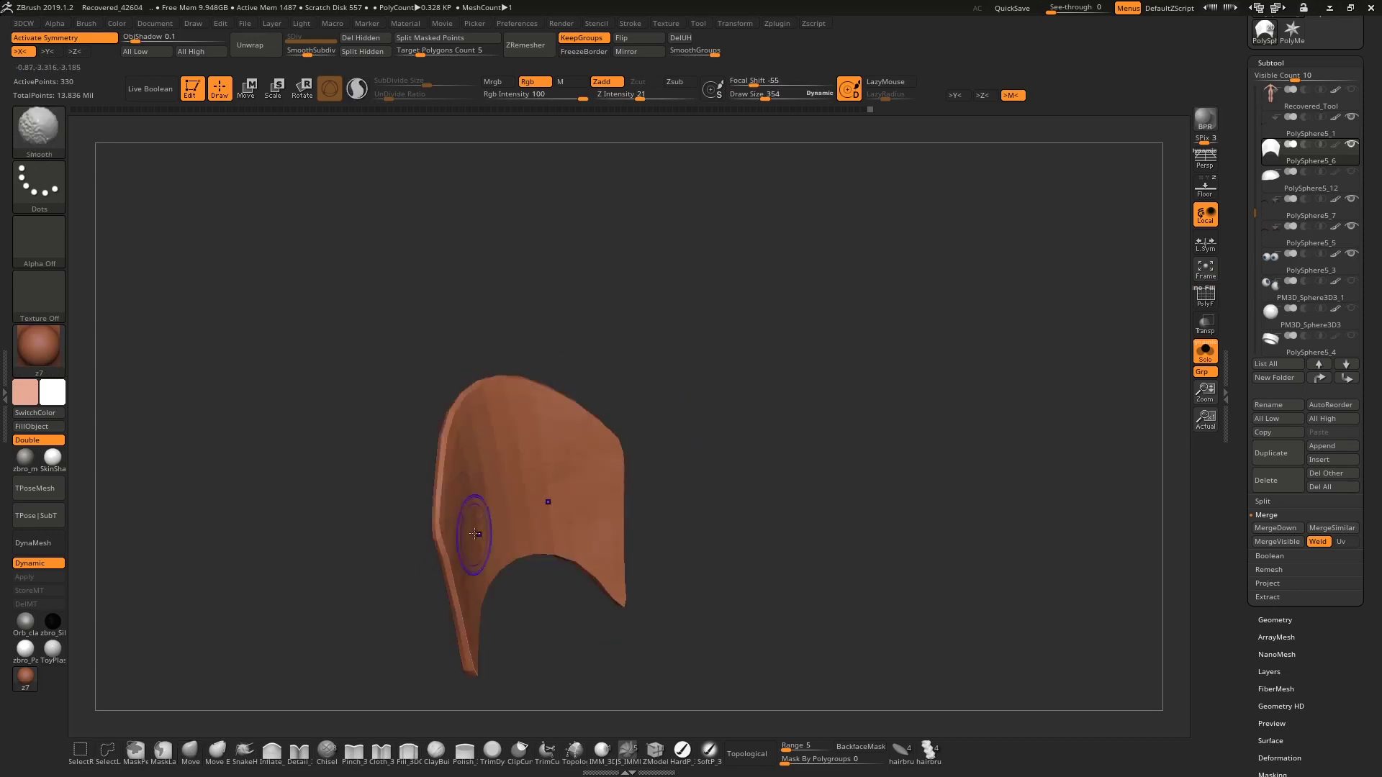
pyautogui.moveTo(756, 376); pyautogui.dragTo(858, 383)
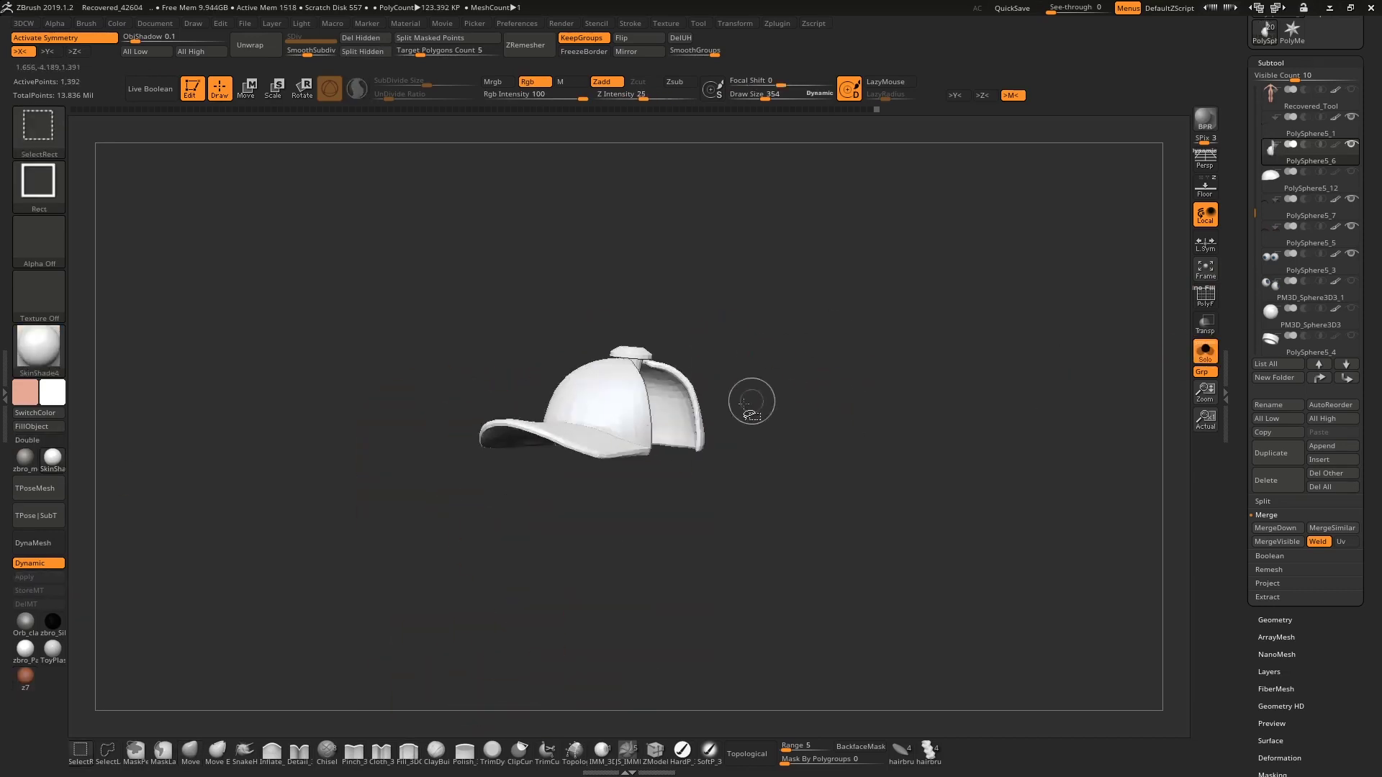
# Step: Fill the cap with dark brown and turn the head to face forward
pyautogui.click(52, 393)
pyautogui.click(180, 432)
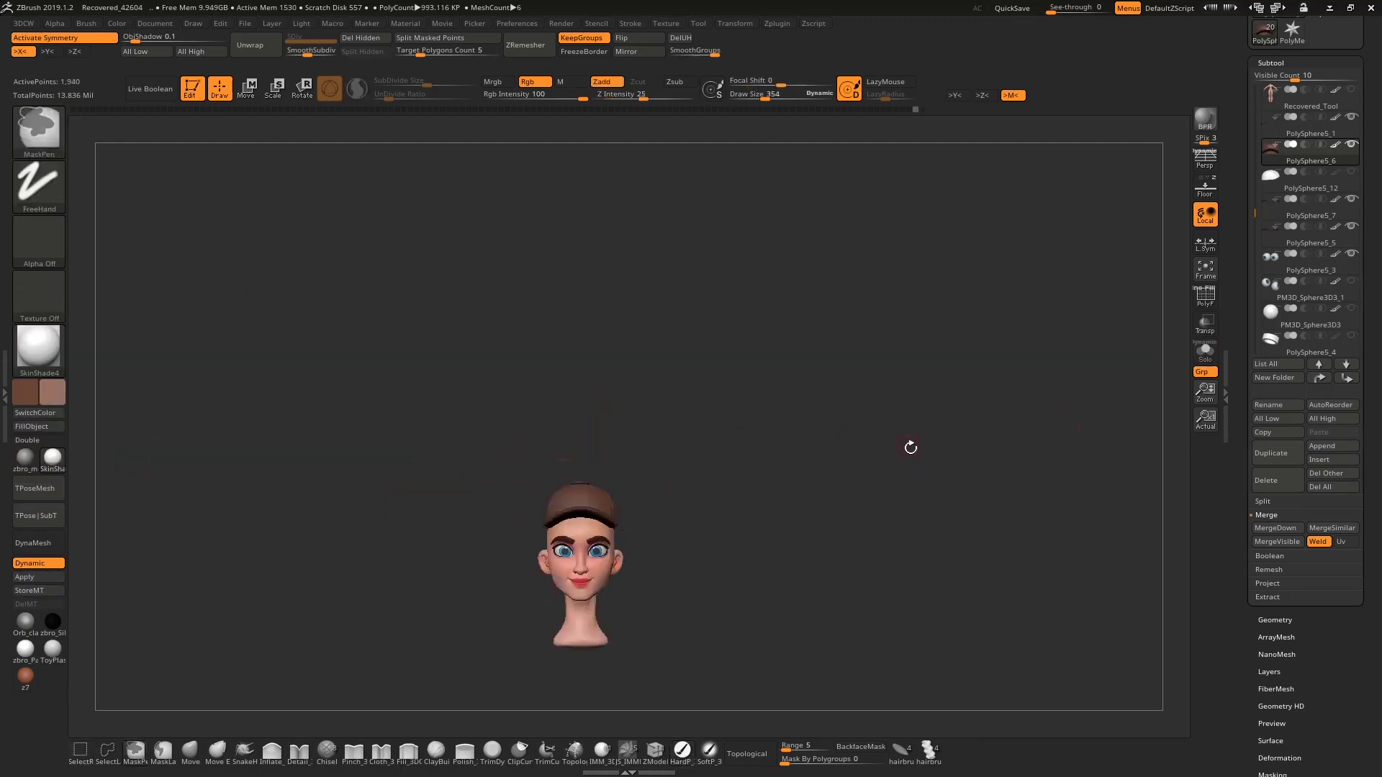
pyautogui.keyDown('shift'); pyautogui.moveTo(935, 371); pyautogui.dragTo(846, 449); pyautogui.keyUp('shift')
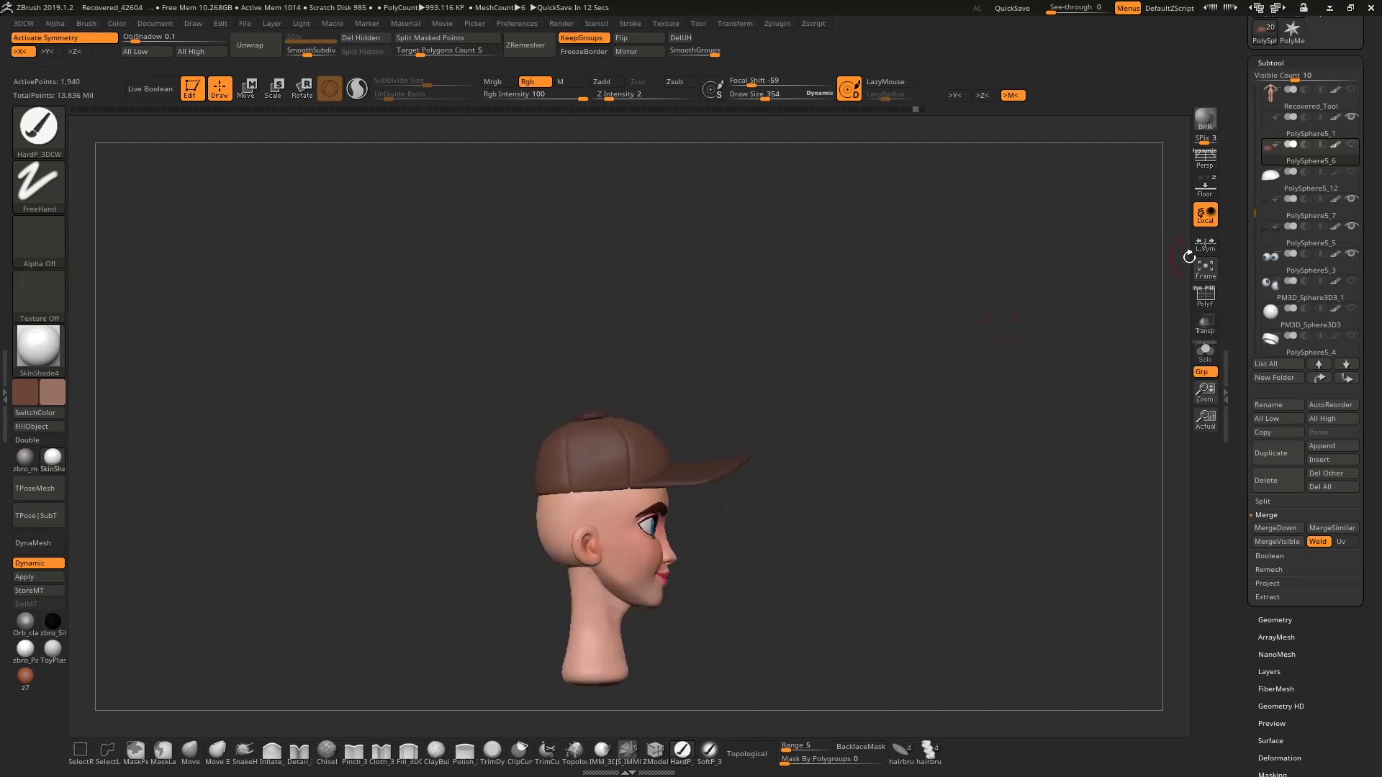
# Step: Insert hair strands on the head with the IMM hair brush
pyautogui.keyDown('shift'); pyautogui.moveTo(928, 376); pyautogui.dragTo(897, 370); pyautogui.keyUp('shift')
pyautogui.click(916, 749)
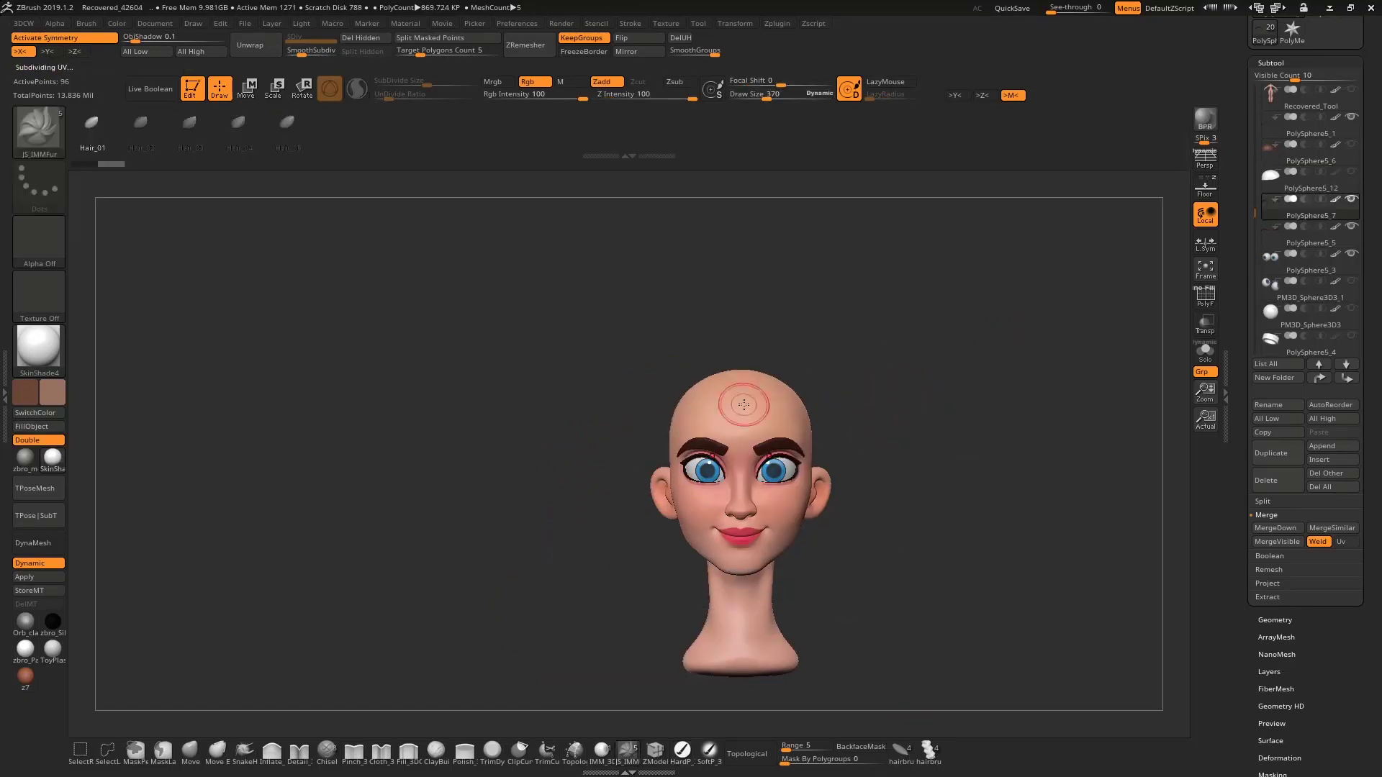
pyautogui.moveTo(716, 410); pyautogui.dragTo(763, 388)
pyautogui.keyDown('shift'); pyautogui.moveTo(936, 360); pyautogui.dragTo(849, 262); pyautogui.keyUp('shift')
pyautogui.moveTo(710, 381); pyautogui.dragTo(727, 374)
pyautogui.moveTo(899, 303)
pyautogui.keyDown('shift'); pyautogui.mouseDown()
pyautogui.moveTo(943, 302)
pyautogui.moveTo(792, 324)
pyautogui.moveTo(485, 317)
pyautogui.mouseUp(); pyautogui.keyUp('shift')
# Step: Position the hair strands with the Transpose gizmo, checking them from front, side and back
pyautogui.press('w')
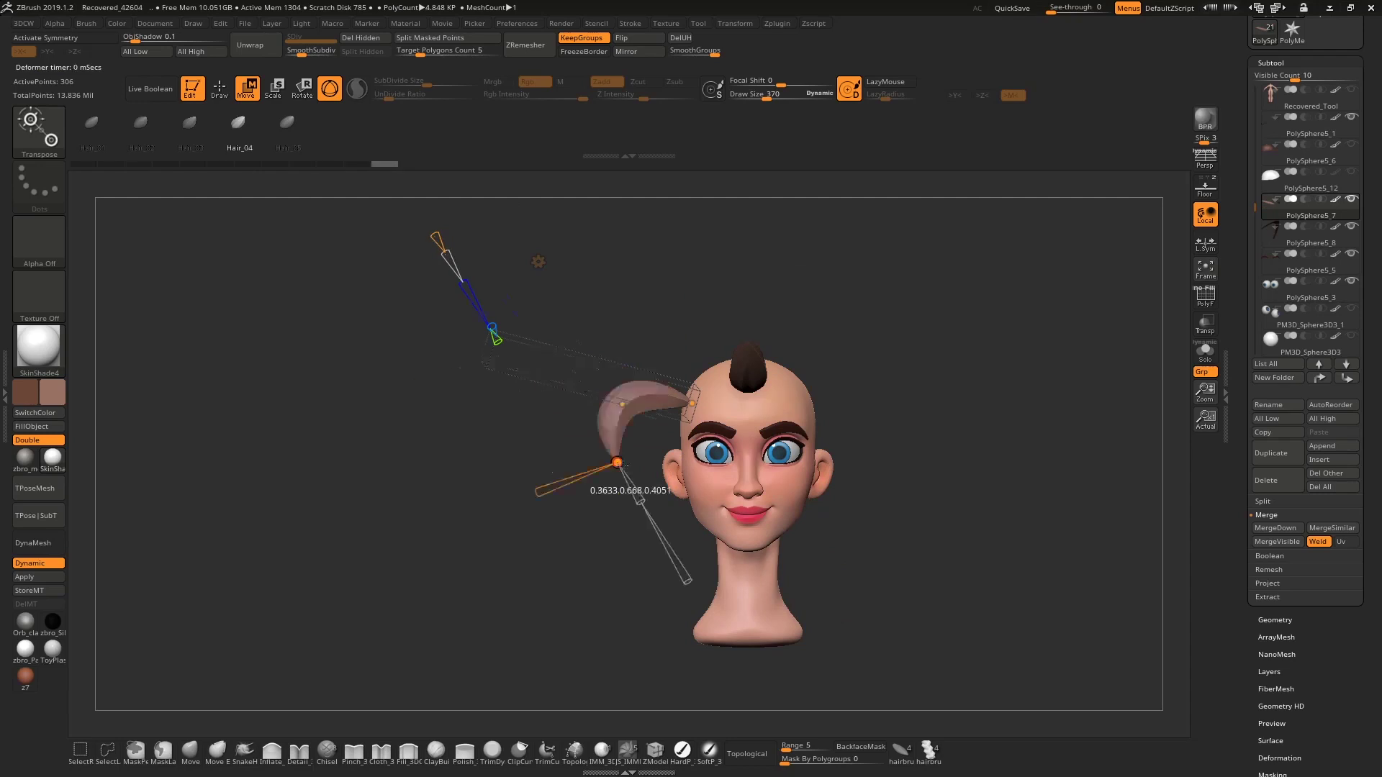
pyautogui.moveTo(619, 463)
pyautogui.mouseDown()
pyautogui.moveTo(632, 259)
pyautogui.moveTo(638, 417)
pyautogui.moveTo(677, 403)
pyautogui.moveTo(734, 337)
pyautogui.mouseUp()
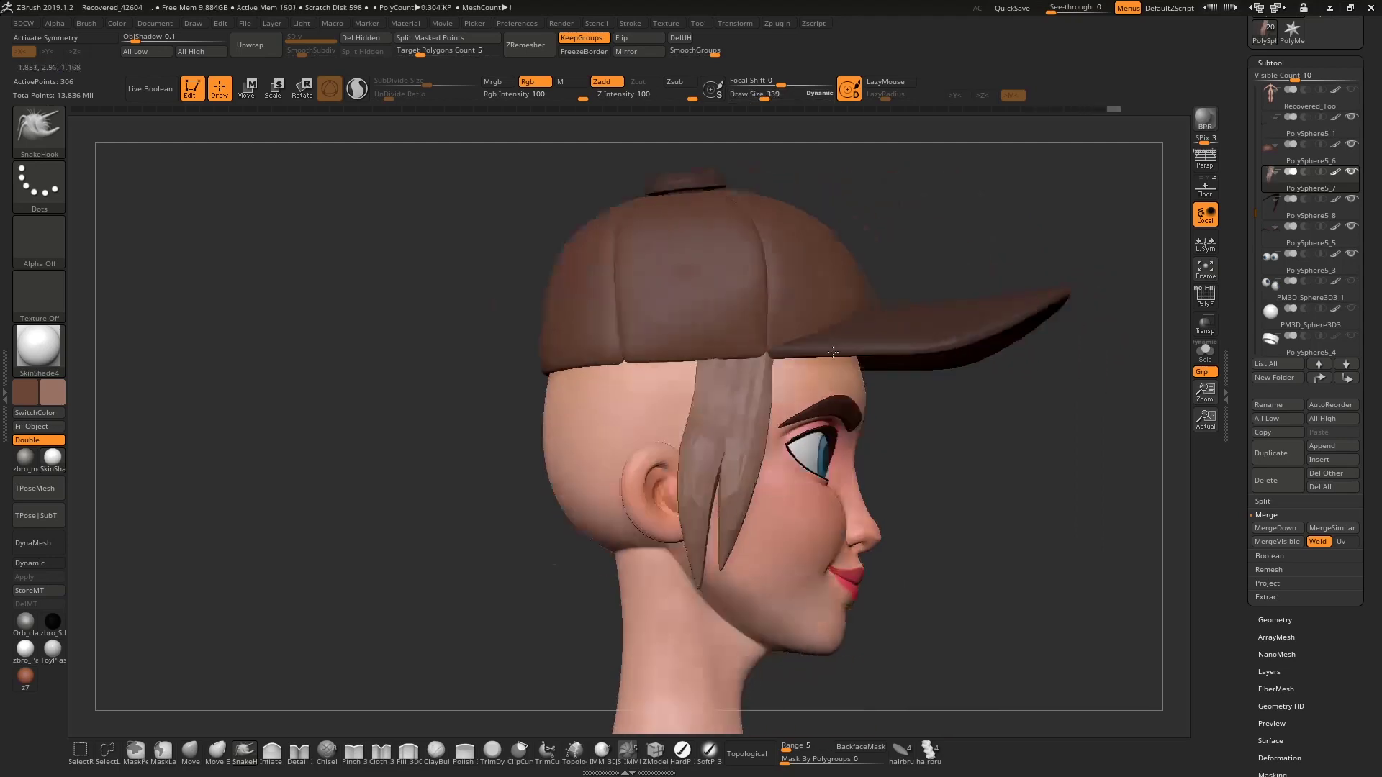
pyautogui.moveTo(805, 407); pyautogui.dragTo(634, 601)
pyautogui.moveTo(642, 545)
pyautogui.mouseDown()
pyautogui.moveTo(637, 432)
pyautogui.moveTo(598, 470)
pyautogui.moveTo(747, 464)
pyautogui.mouseUp()
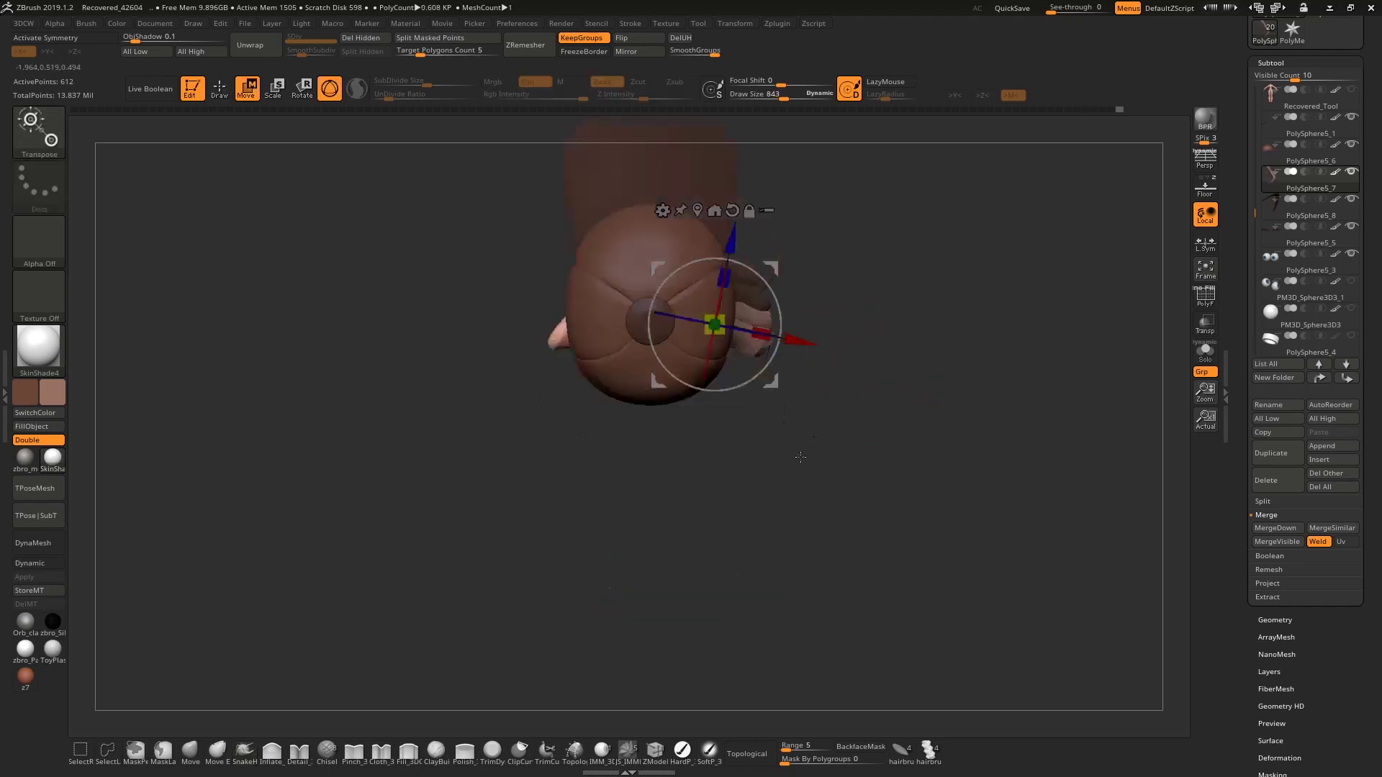
pyautogui.moveTo(763, 454); pyautogui.dragTo(683, 509)
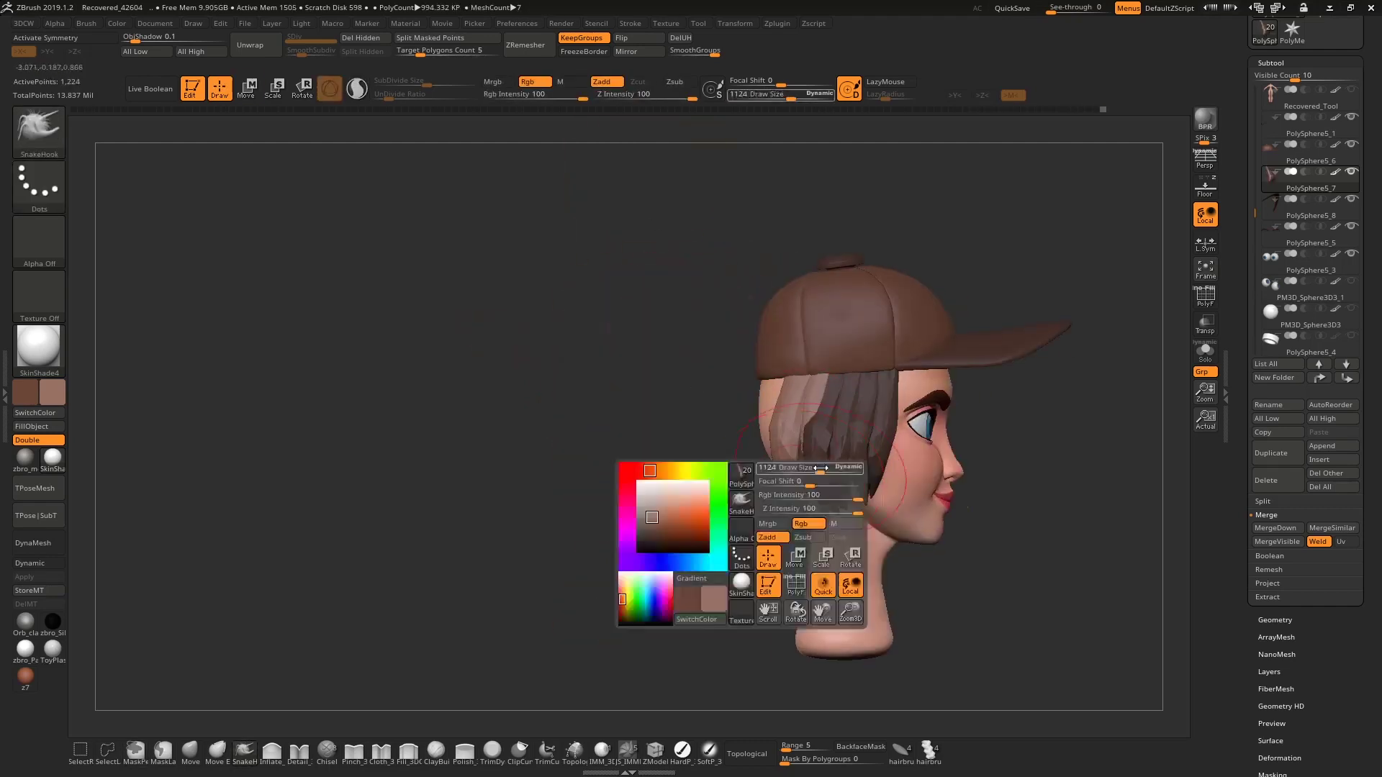
pyautogui.moveTo(683, 509); pyautogui.dragTo(859, 423)
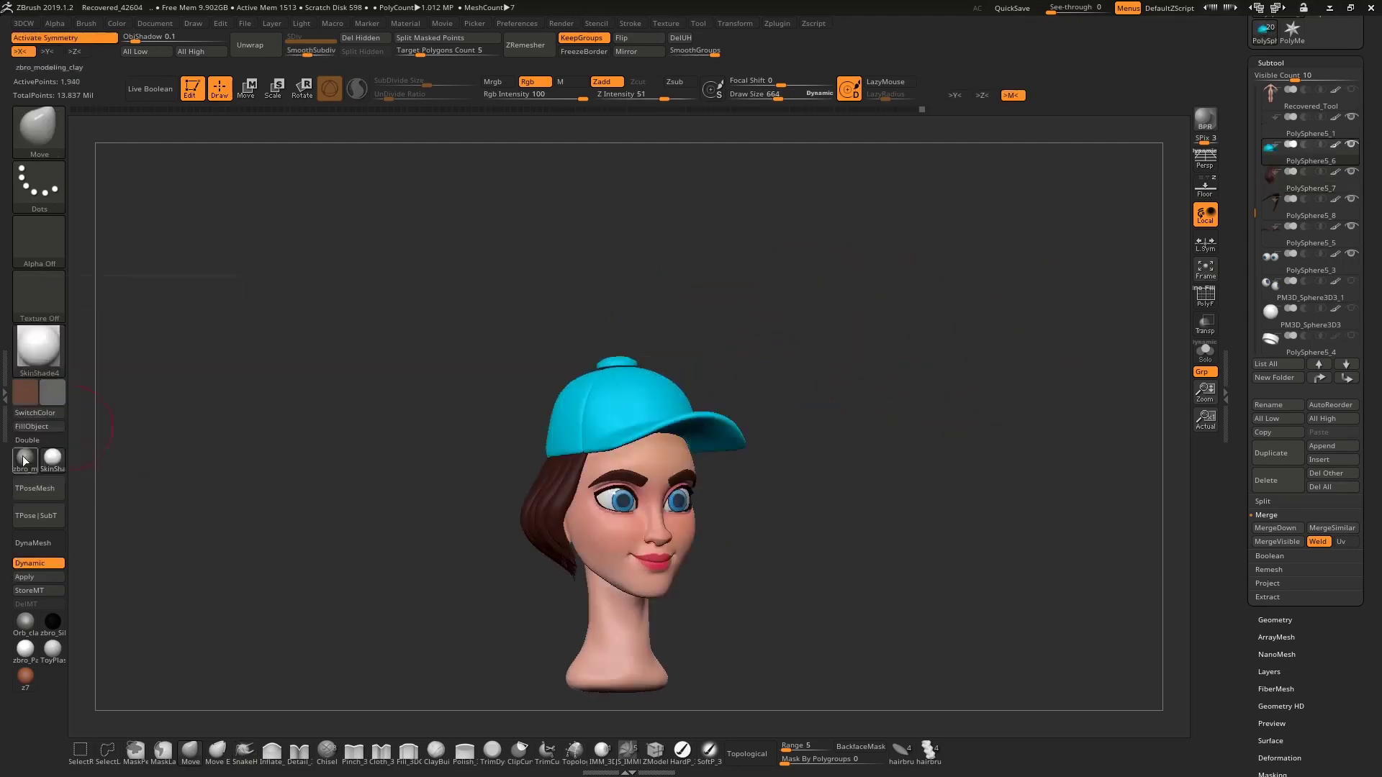
# Step: Fill the cap brown and view the head from the side and front
pyautogui.click(26, 393)
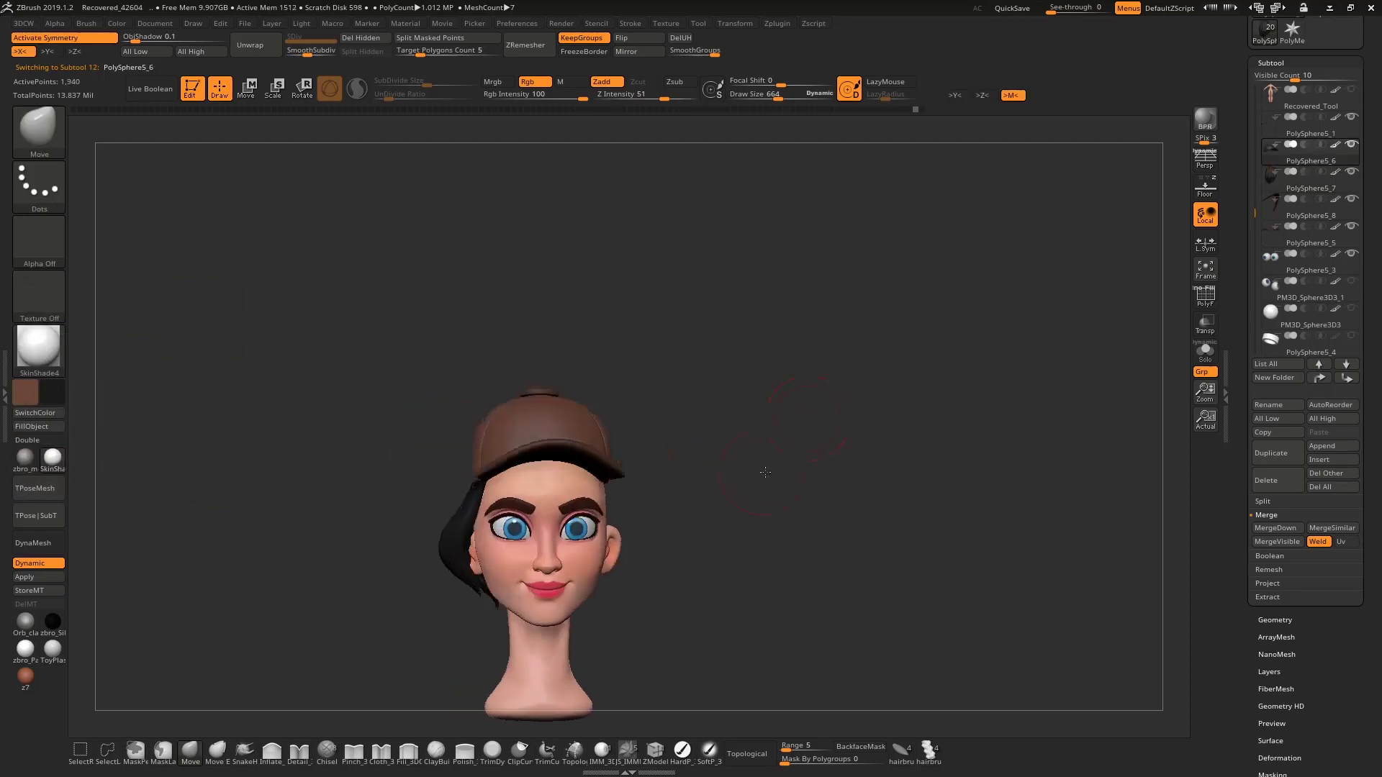
pyautogui.moveTo(720, 403); pyautogui.dragTo(846, 483)
pyautogui.moveTo(582, 515); pyautogui.dragTo(684, 477)
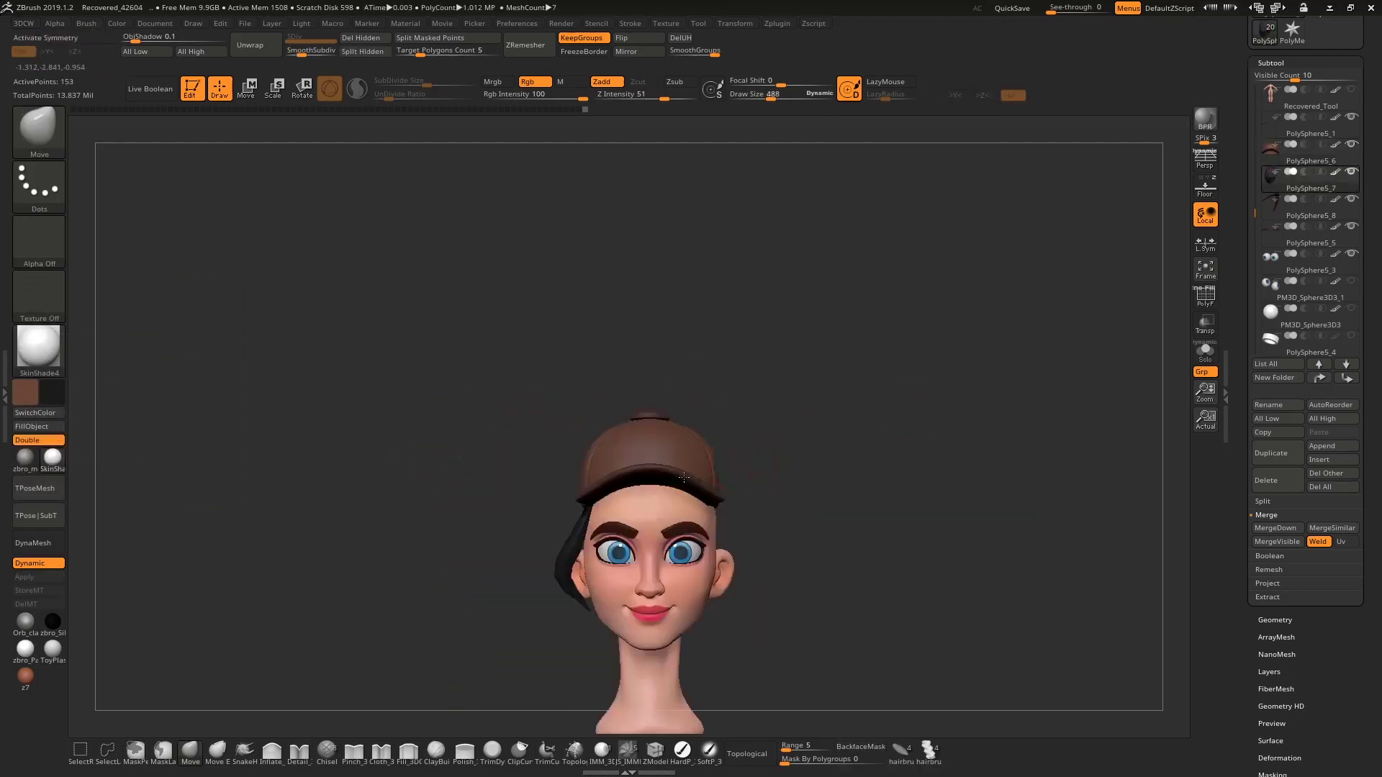
# Step: Shape and move the extra hair strands around the sides and back of the head
pyautogui.press('q')
pyautogui.keyDown('shift'); pyautogui.moveTo(726, 547); pyautogui.dragTo(651, 631); pyautogui.keyUp('shift')
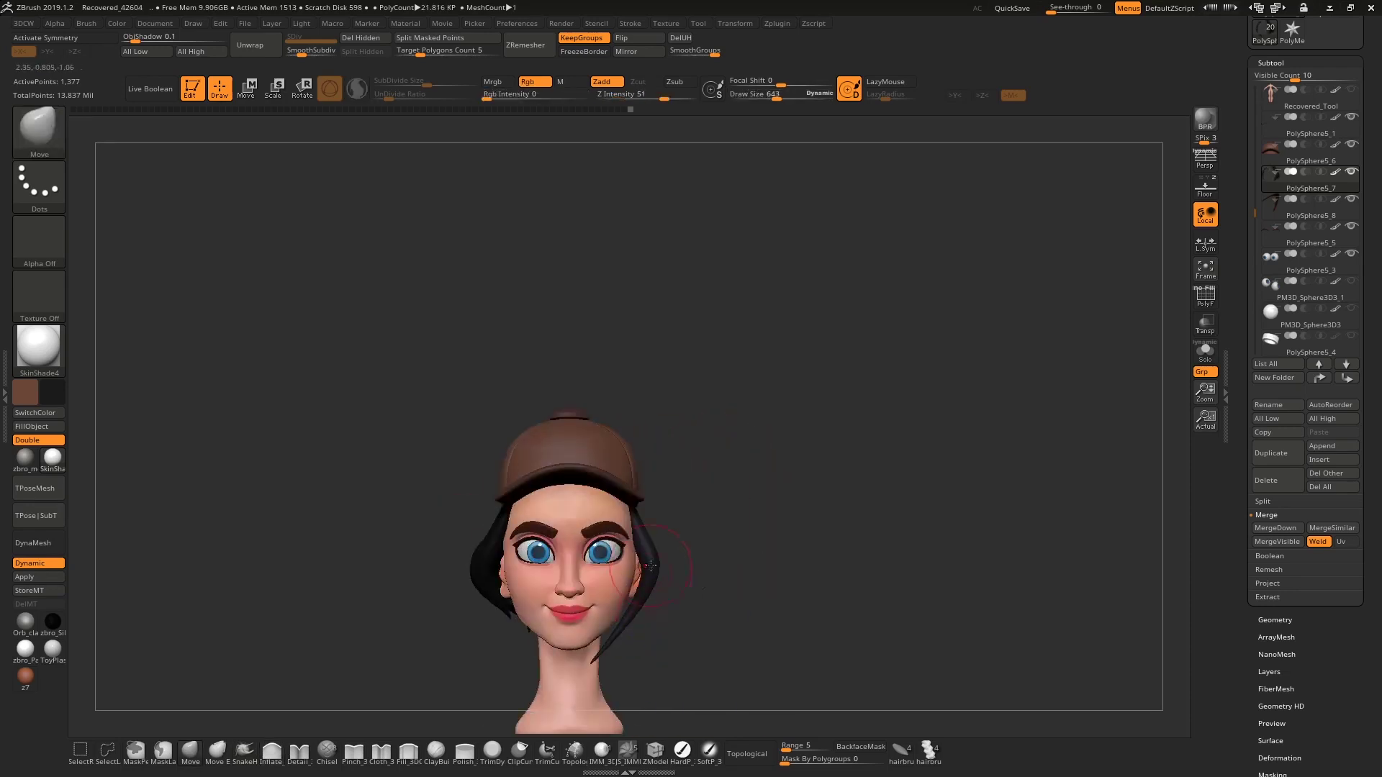
pyautogui.moveTo(740, 494)
pyautogui.mouseDown()
pyautogui.moveTo(811, 506)
pyautogui.moveTo(799, 395)
pyautogui.moveTo(801, 444)
pyautogui.moveTo(923, 484)
pyautogui.moveTo(760, 483)
pyautogui.moveTo(935, 427)
pyautogui.mouseUp()
pyautogui.press('w')
pyautogui.press('w')
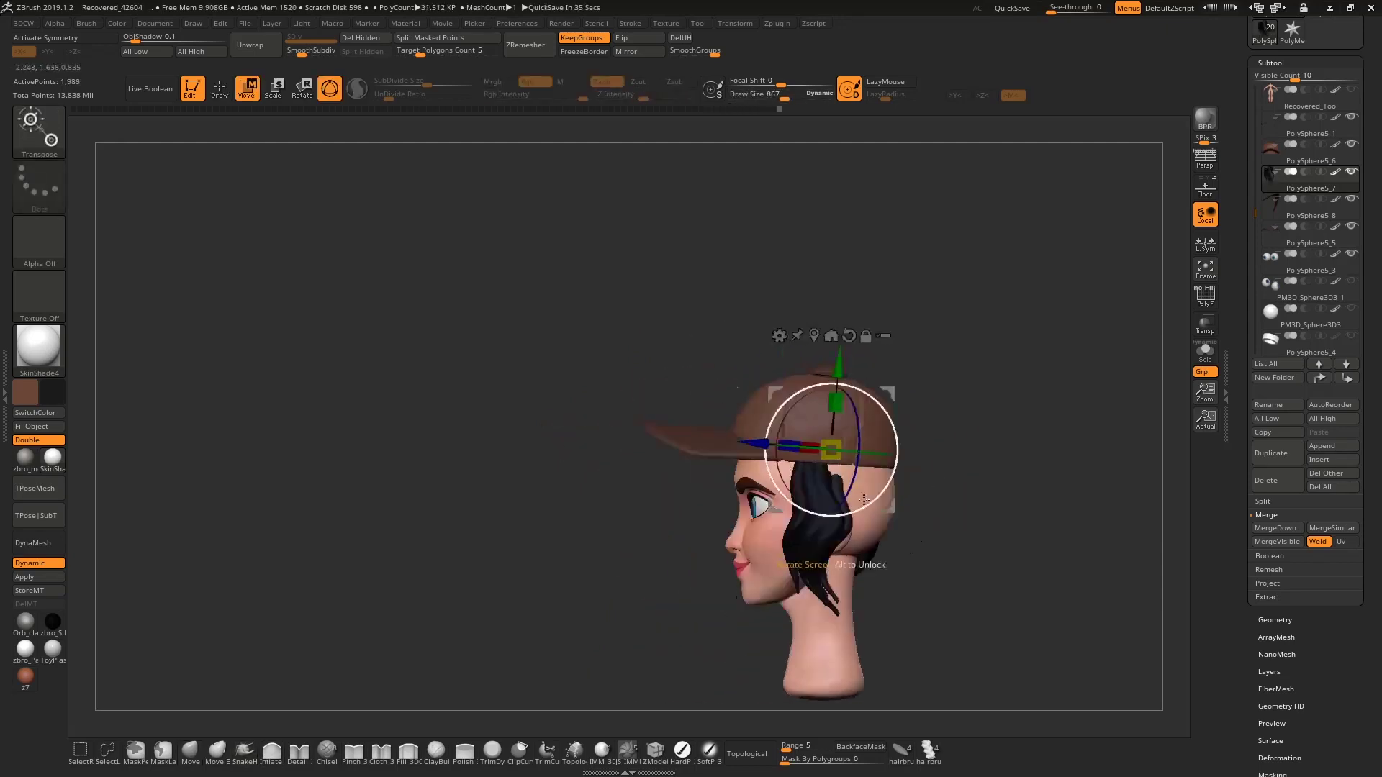
pyautogui.moveTo(855, 497)
pyautogui.mouseDown()
pyautogui.moveTo(899, 432)
pyautogui.moveTo(868, 435)
pyautogui.moveTo(898, 408)
pyautogui.moveTo(921, 453)
pyautogui.moveTo(993, 360)
pyautogui.moveTo(969, 412)
pyautogui.mouseUp()
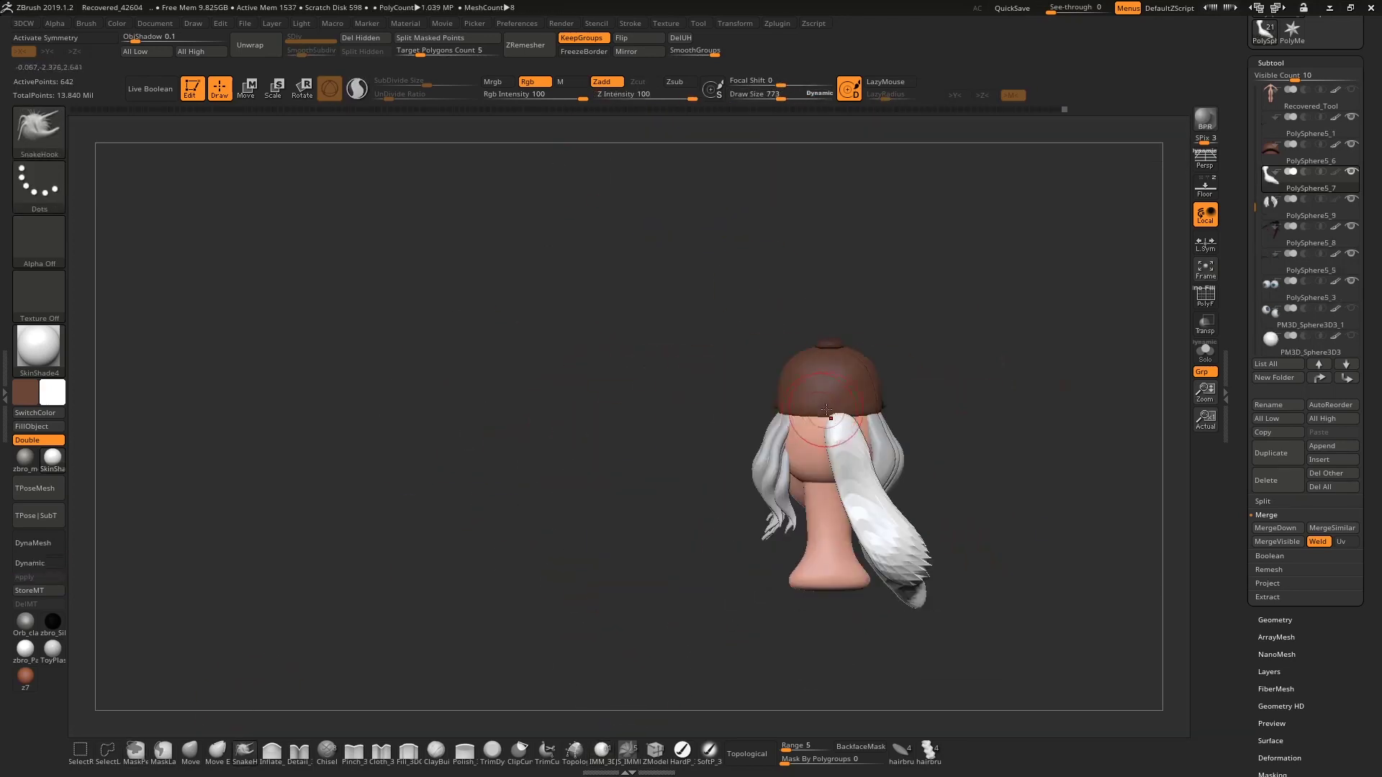
# Step: Isolate the back hair strands and reposition them with the Transpose gizmo
pyautogui.moveTo(826, 411); pyautogui.dragTo(898, 427, button='right')
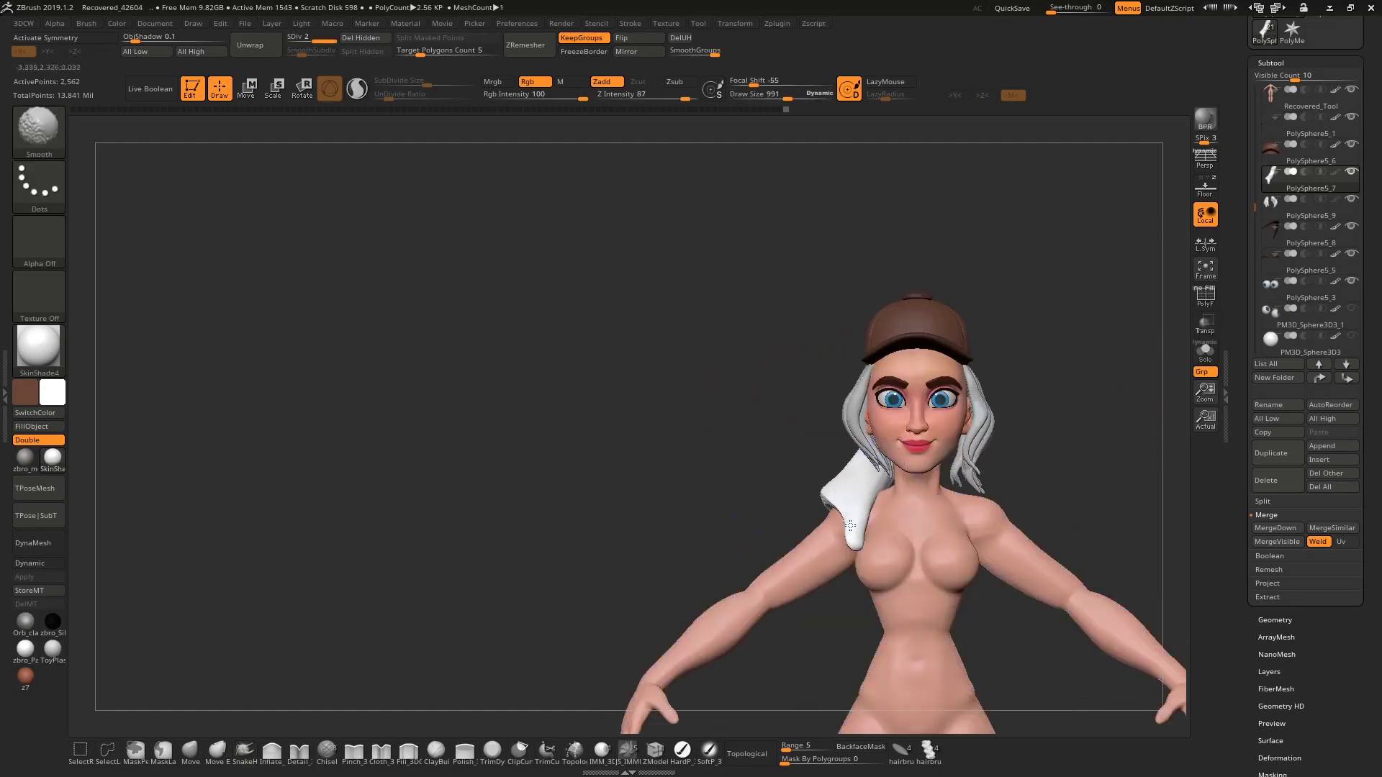
pyautogui.moveTo(750, 447)
pyautogui.mouseDown(button='right')
pyautogui.moveTo(824, 404)
pyautogui.moveTo(798, 485)
pyautogui.mouseUp(button='right')
pyautogui.moveTo(1008, 378)
pyautogui.keyDown('shift'); pyautogui.mouseDown(button='right')
pyautogui.moveTo(760, 413)
pyautogui.moveTo(578, 509)
pyautogui.moveTo(547, 431)
pyautogui.mouseUp(button='right'); pyautogui.keyUp('shift')
pyautogui.keyDown('ctrl'); pyautogui.keyDown('shift'); pyautogui.moveTo(360, 354); pyautogui.dragTo(471, 632); pyautogui.keyUp('shift'); pyautogui.keyUp('ctrl')
pyautogui.press('w')
pyautogui.moveTo(502, 460)
pyautogui.mouseDown(button='right')
pyautogui.moveTo(626, 410)
pyautogui.moveTo(513, 522)
pyautogui.moveTo(810, 353)
pyautogui.mouseUp(button='right')
pyautogui.press('space')
# Step: Show all pieces again, undo stray hair strokes, and review the bob from behind
pyautogui.press('q')
pyautogui.hotkey('ctrl', 'z')
pyautogui.hotkey('ctrl', 'z')
pyautogui.hotkey('ctrl', 'z')
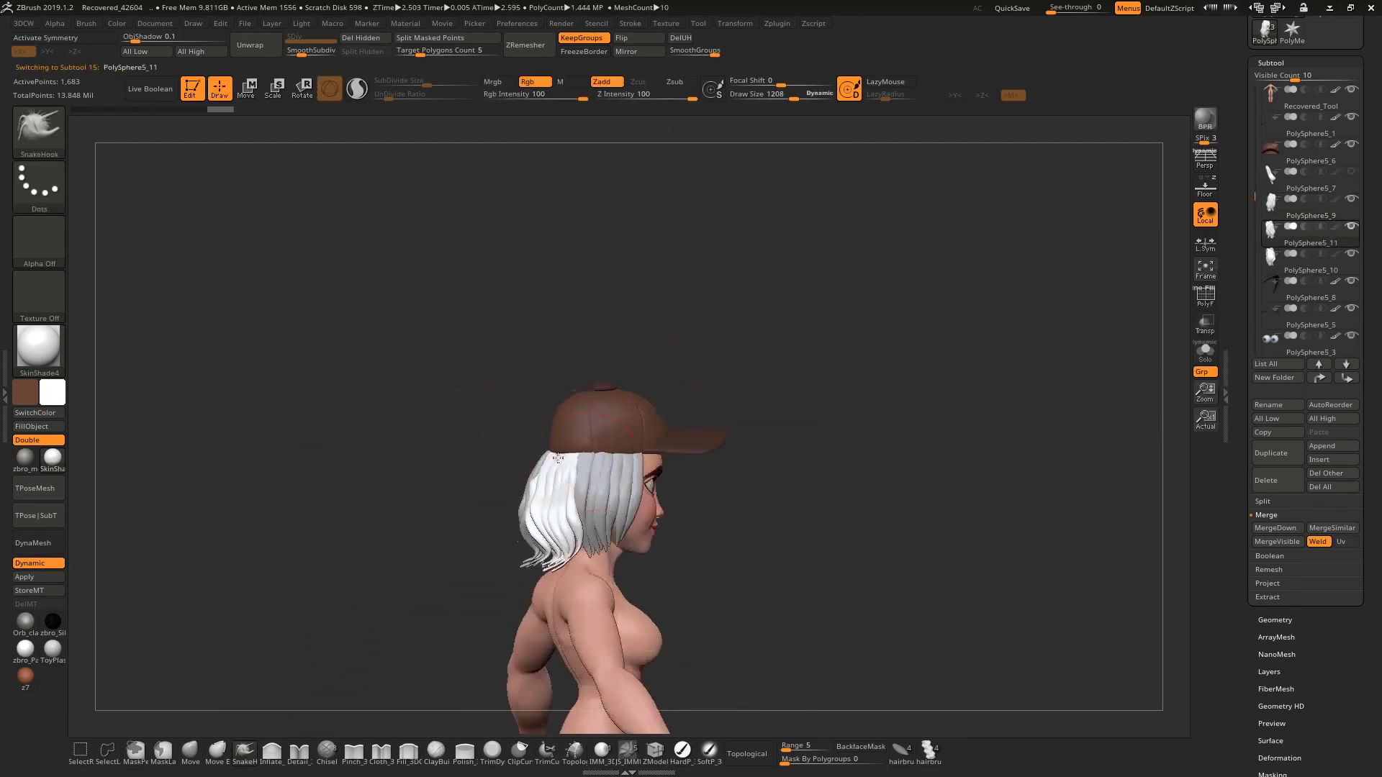
pyautogui.hotkey('ctrl', 'z')
pyautogui.press('space')
pyautogui.moveTo(573, 531); pyautogui.dragTo(634, 489, button='right')
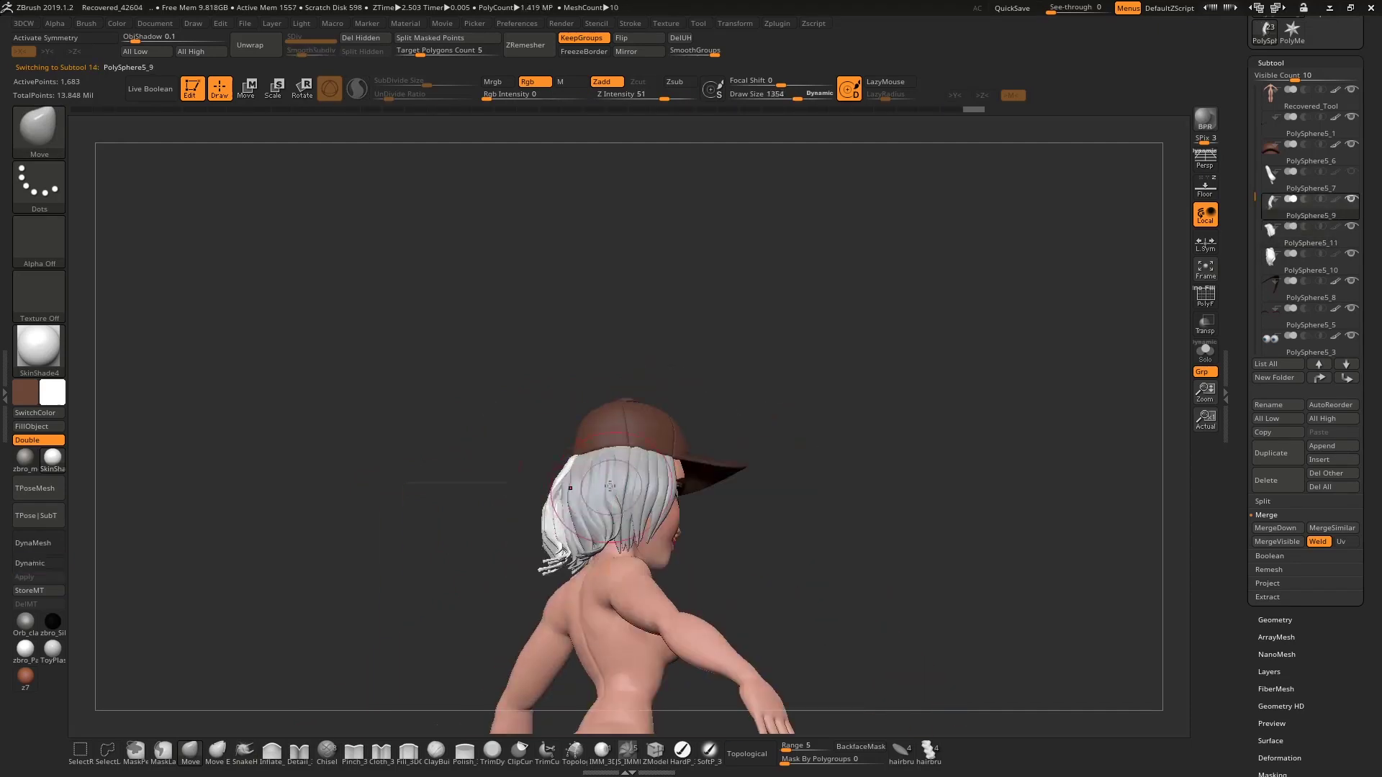
pyautogui.hotkey('ctrl', 'z')
pyautogui.hotkey('ctrl', 'z')
pyautogui.hotkey('ctrl', 'z')
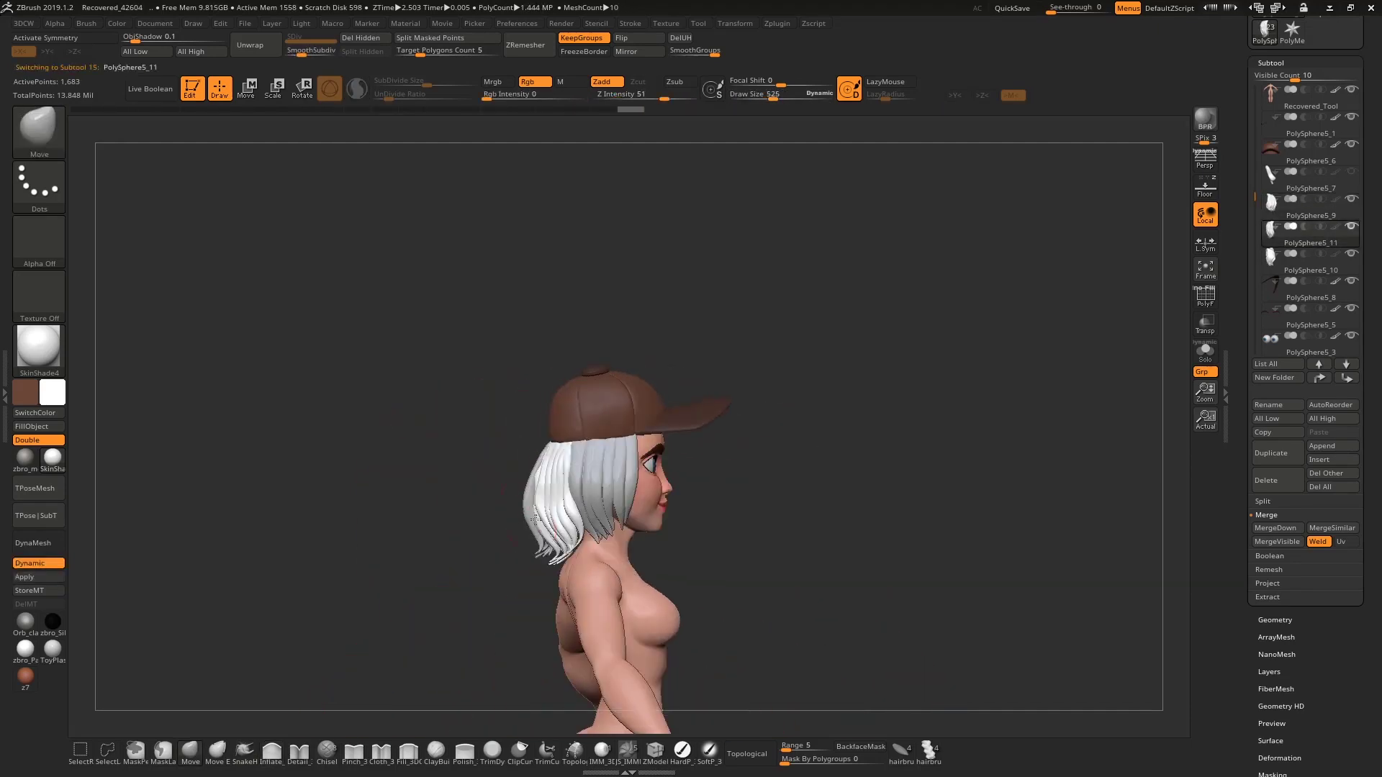
pyautogui.hotkey('ctrl', 'z')
pyautogui.hotkey('ctrl', 'z')
pyautogui.hotkey('ctrl', 'z')
pyautogui.hotkey('ctrl', 'z')
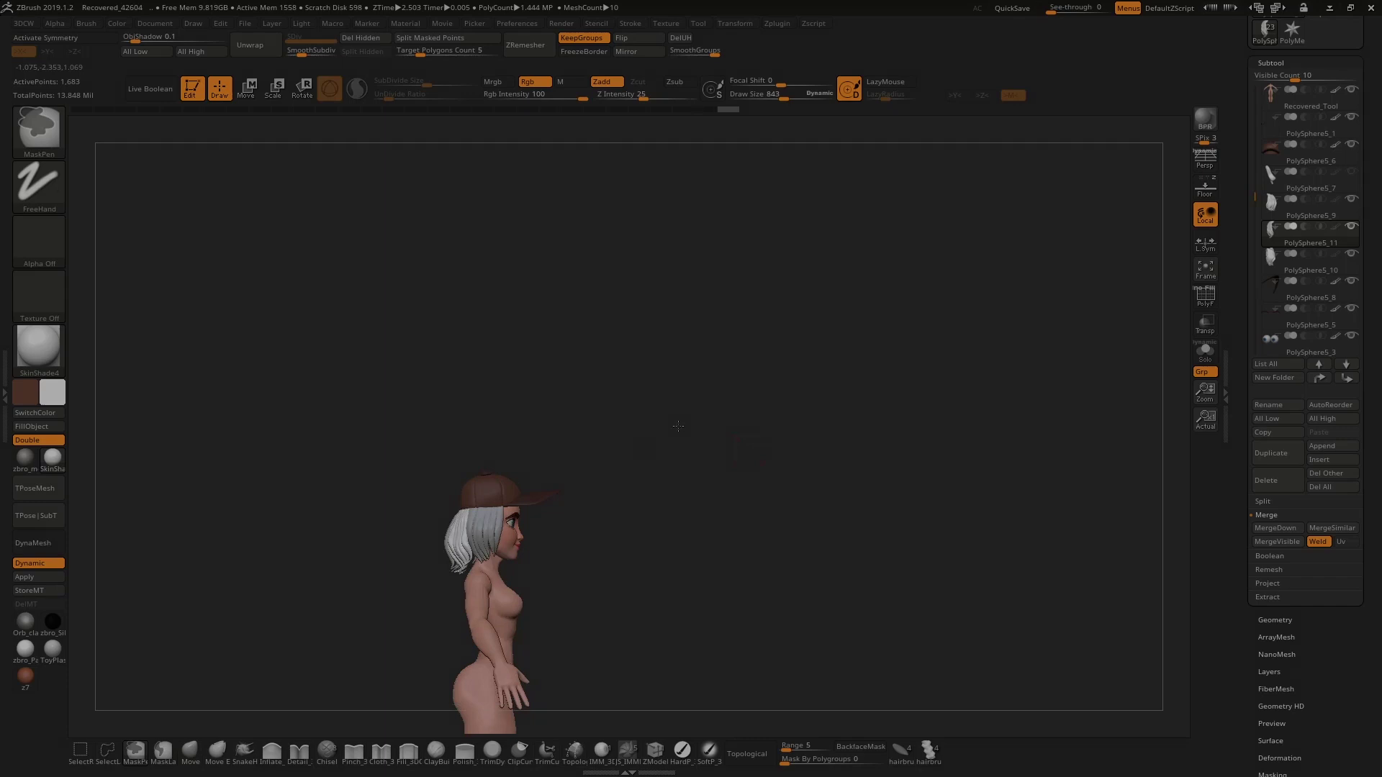